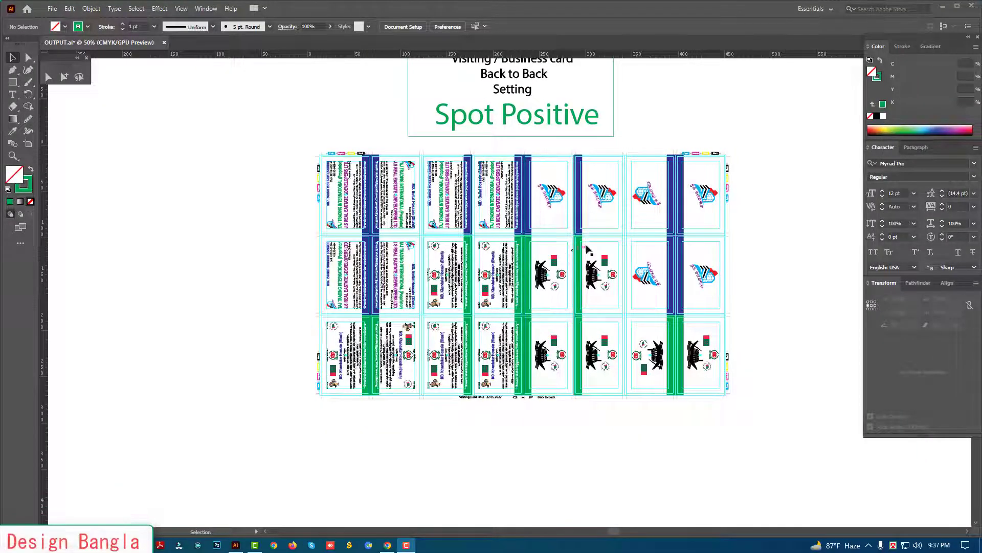
Zoom in on the card sheet, then back out to show the title and full sheet.
{"action": "key", "text": "ctrl+space"}
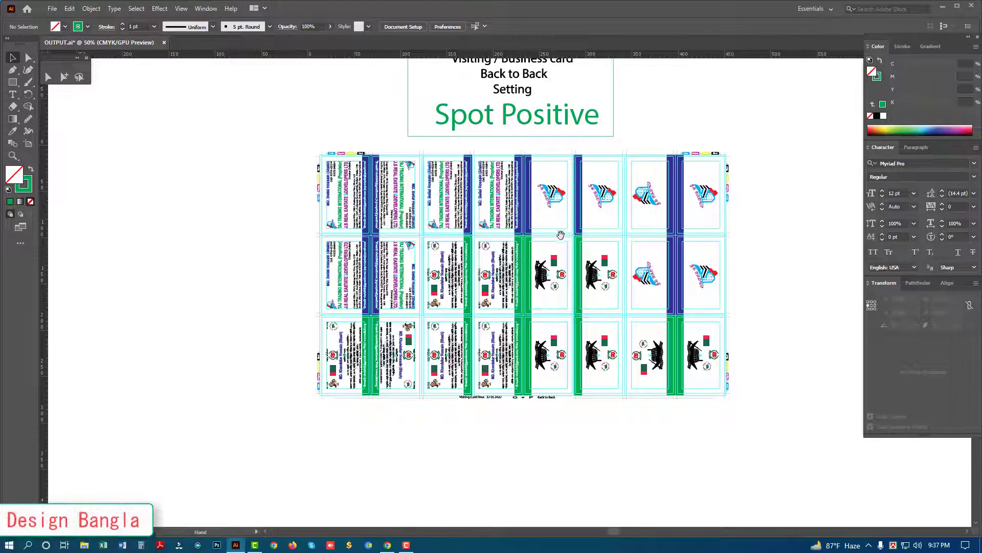
{"action": "left_click", "coordinate": [554, 220]}
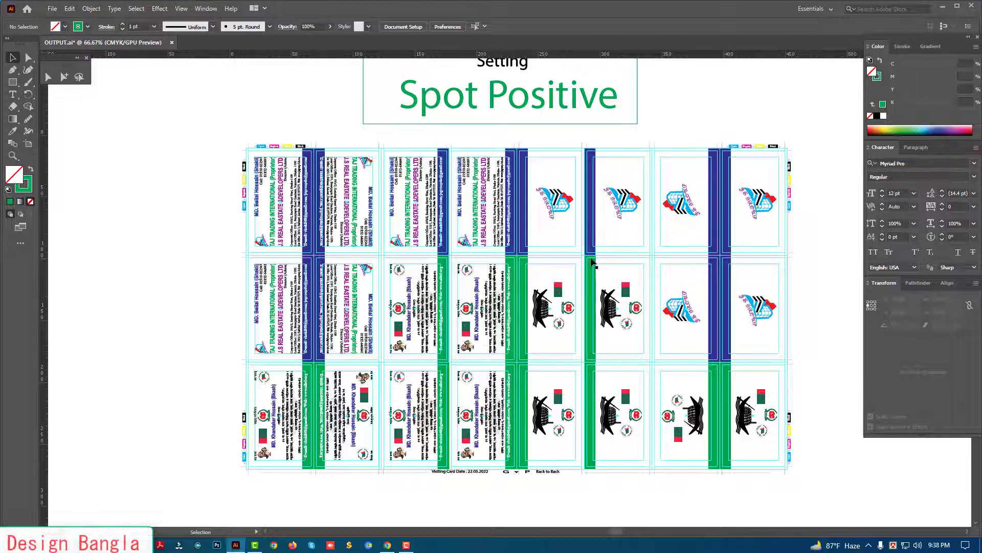
{"action": "left_click_drag", "start_coordinate": [541, 306], "coordinate": [544, 310]}
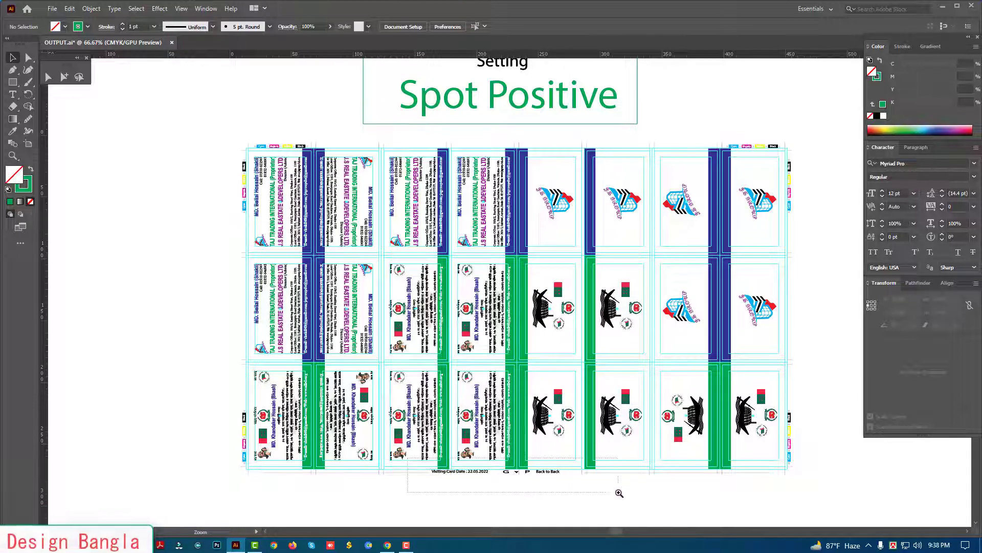
{"action": "scroll", "coordinate": [621, 494], "scroll_direction": "up", "scroll_amount": 5}
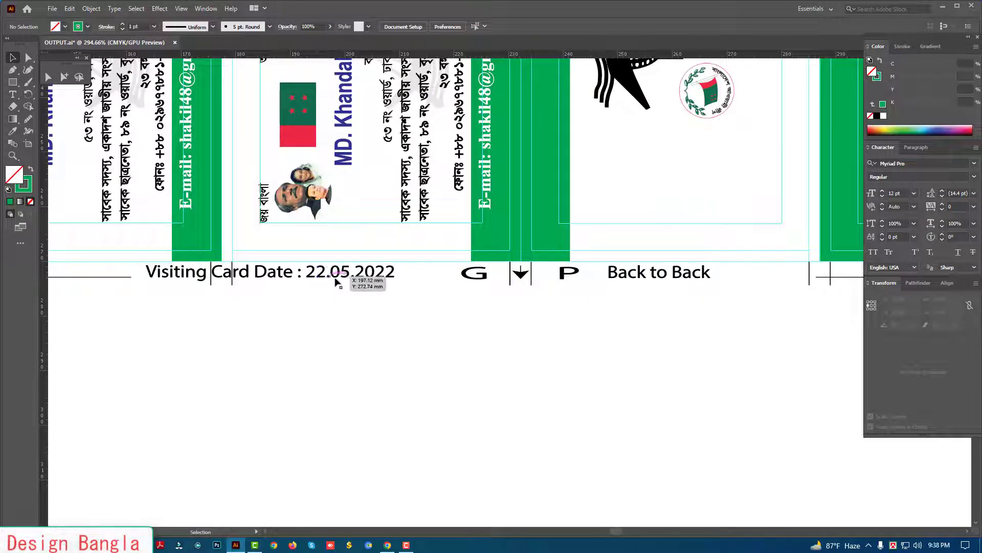
{"action": "left_click", "coordinate": [534, 246], "text": "alt"}
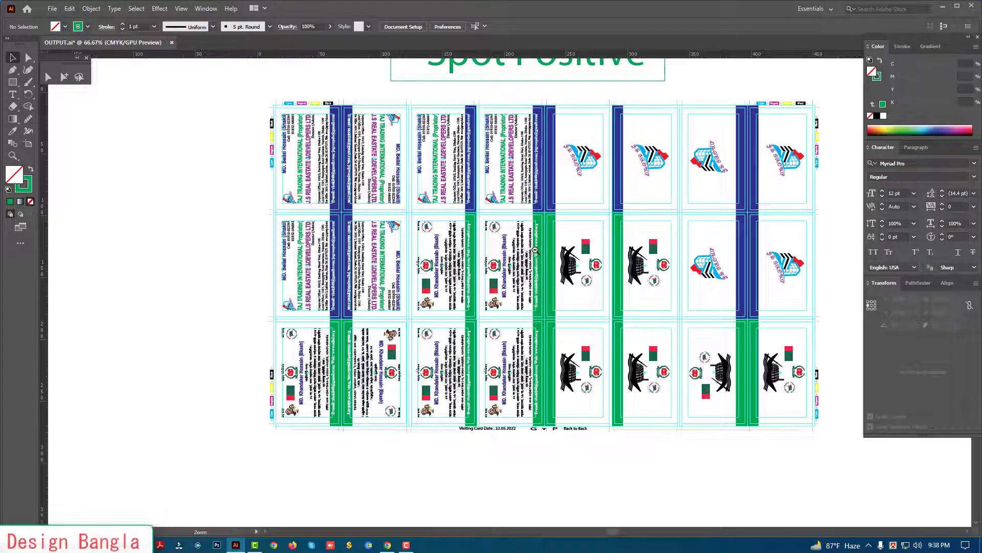
{"action": "left_click", "coordinate": [534, 250], "text": "alt"}
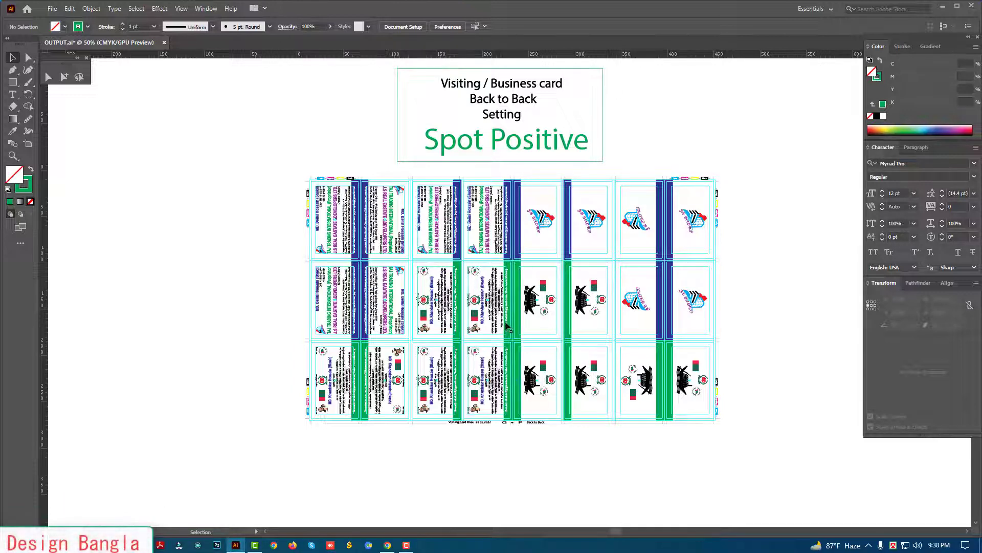
Select the whole business-card sheet group and inspect its anchor points with Direct Selection.
{"action": "left_click", "coordinate": [505, 313]}
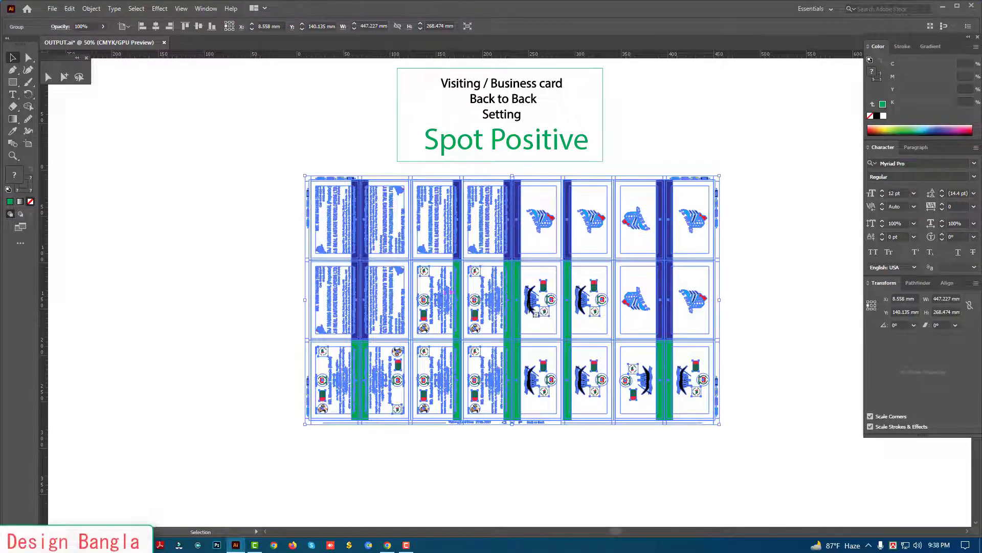
{"action": "left_click", "coordinate": [747, 333]}
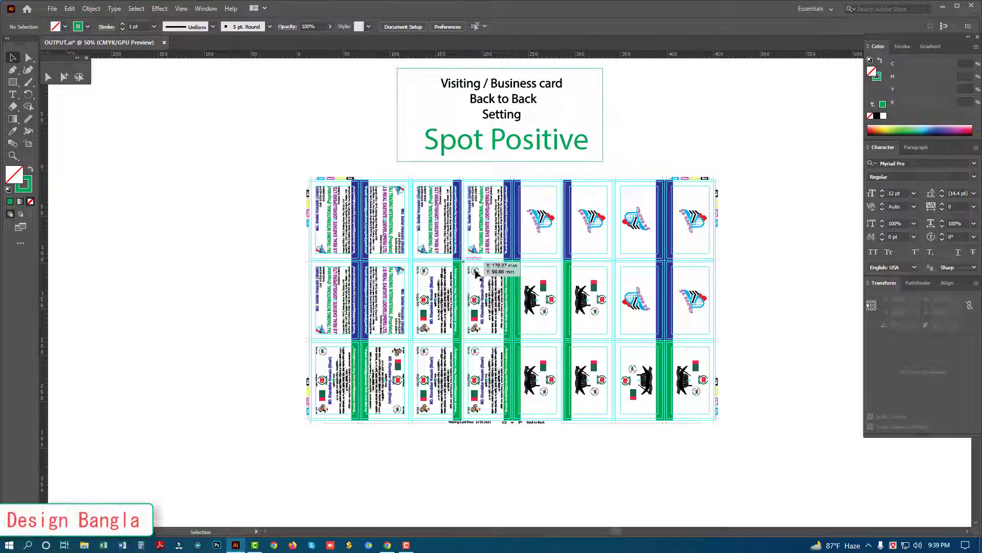
{"action": "left_click", "coordinate": [450, 225]}
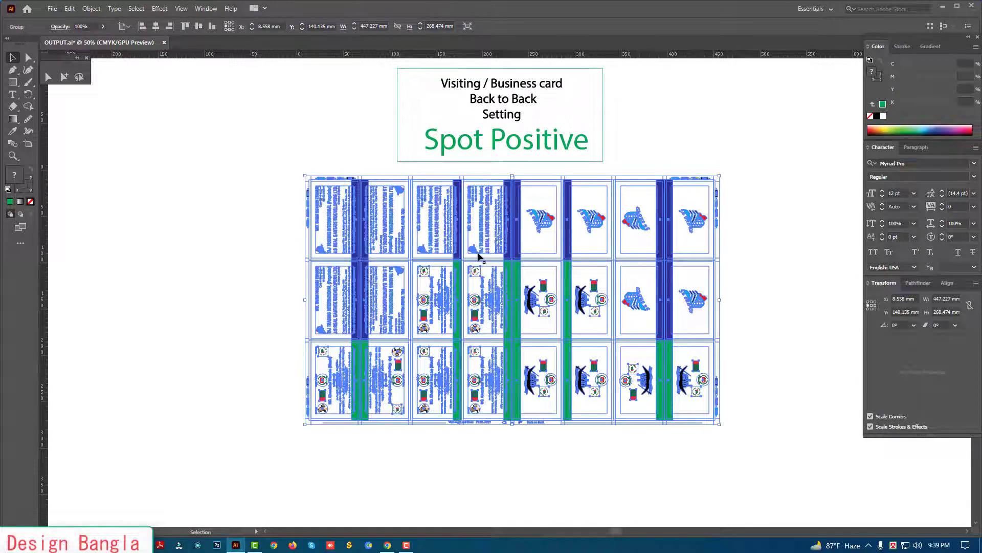
{"action": "left_click_drag", "start_coordinate": [508, 213], "coordinate": [507, 214]}
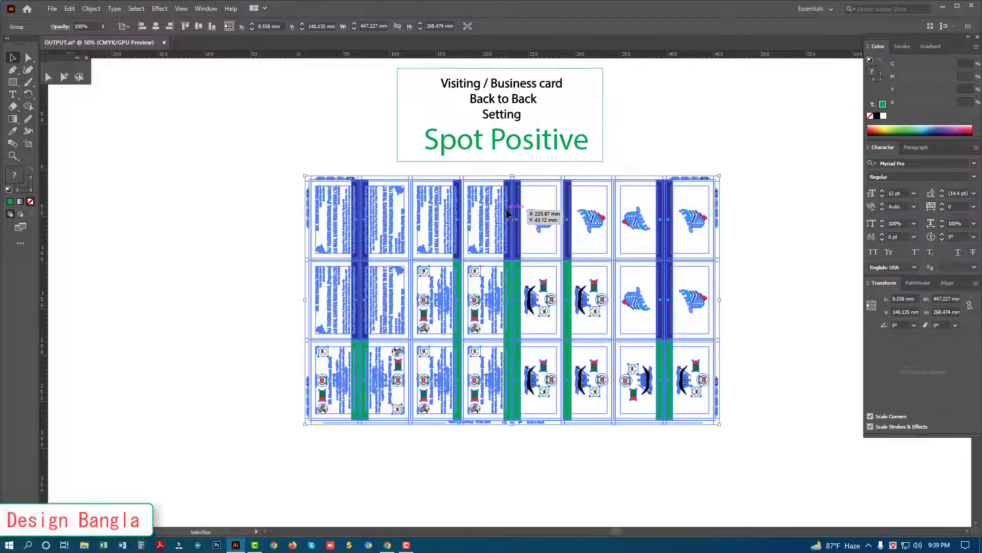
{"action": "key", "text": "a"}
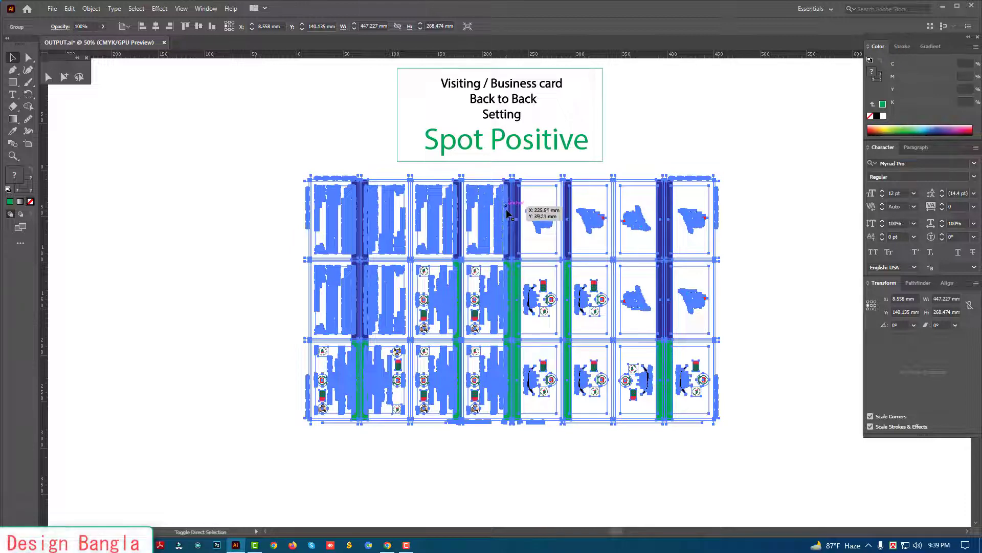
{"action": "key", "text": "v"}
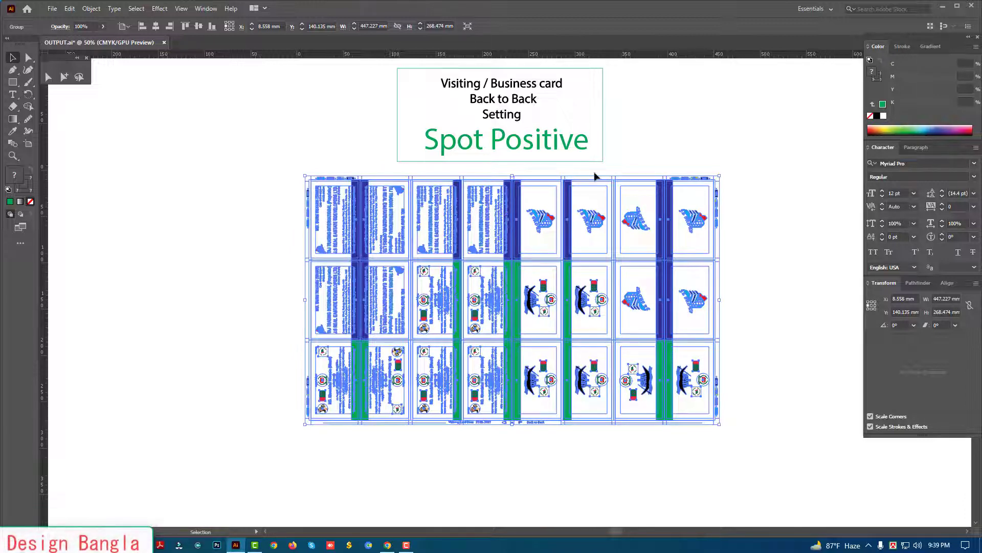
Reselect the card artwork, switch to the Group Selection tool, and deselect everything.
{"action": "left_click", "coordinate": [645, 156]}
{"action": "left_click_drag", "start_coordinate": [647, 153], "coordinate": [726, 243]}
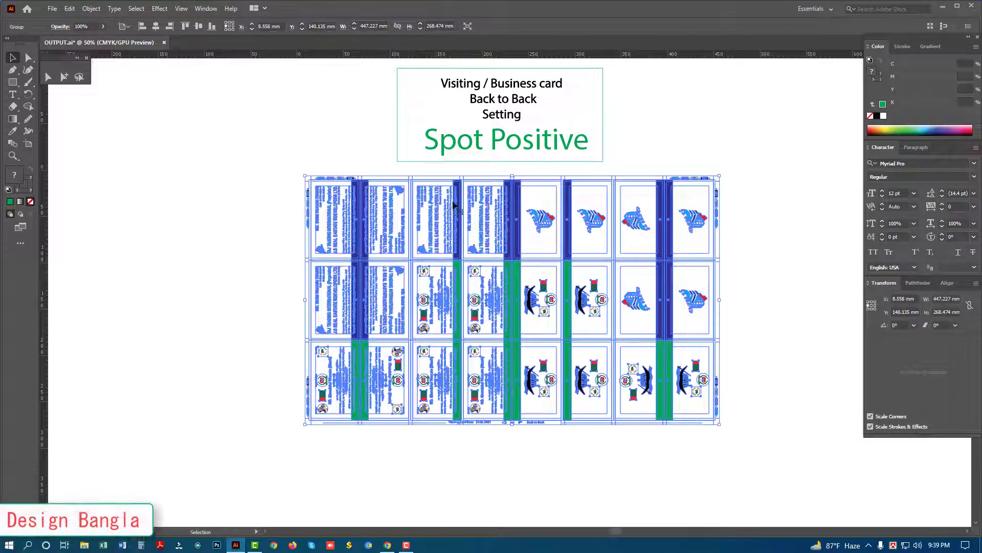
{"action": "scroll", "coordinate": [491, 200], "scroll_direction": "up", "scroll_amount": 1}
{"action": "left_click", "coordinate": [64, 78]}
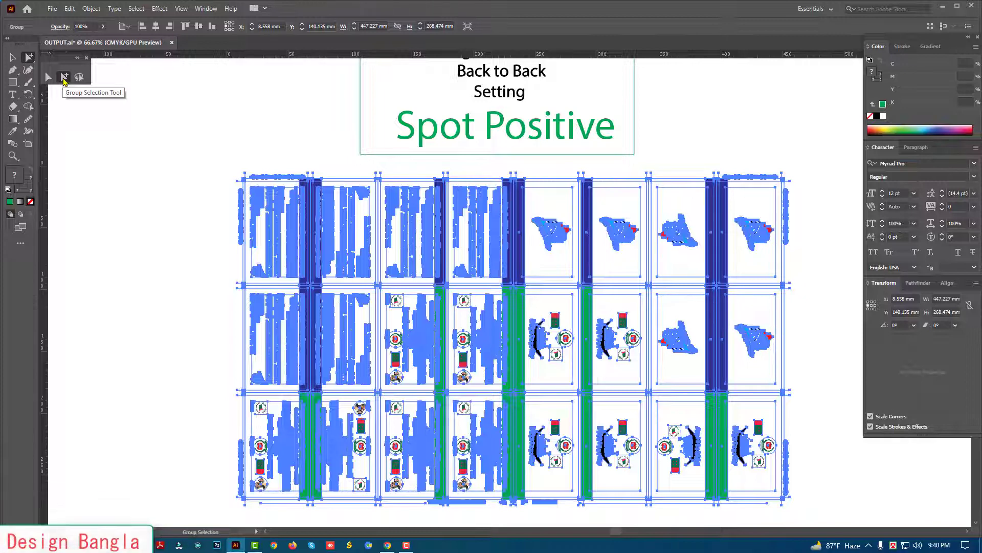
{"action": "left_click", "coordinate": [234, 134]}
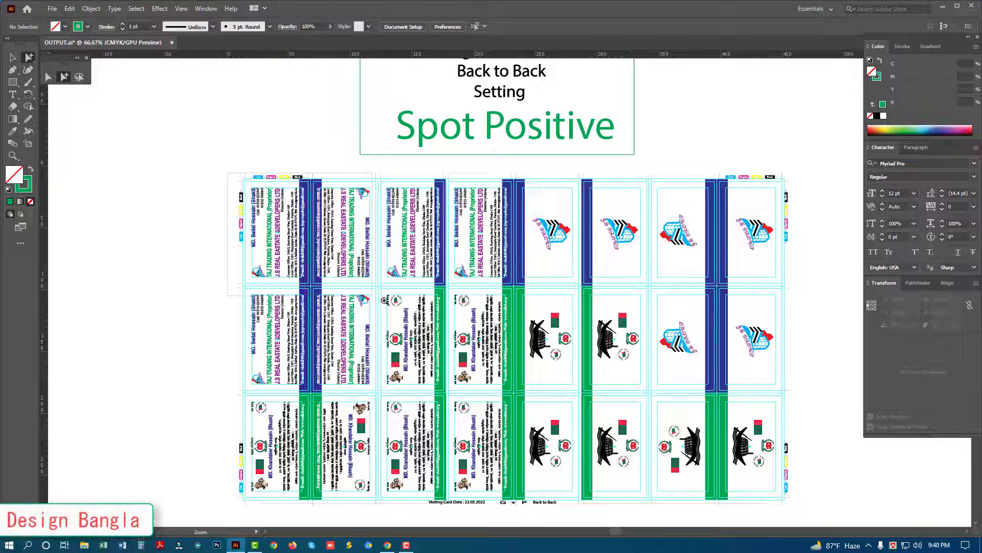
Zoom into the top-left cards and choose Unlock Guides from the canvas context menu.
{"action": "mouse_move", "coordinate": [225, 171]}
{"action": "left_mouse_down"}
{"action": "mouse_move", "coordinate": [413, 307]}
{"action": "mouse_move", "coordinate": [433, 256]}
{"action": "left_mouse_up"}
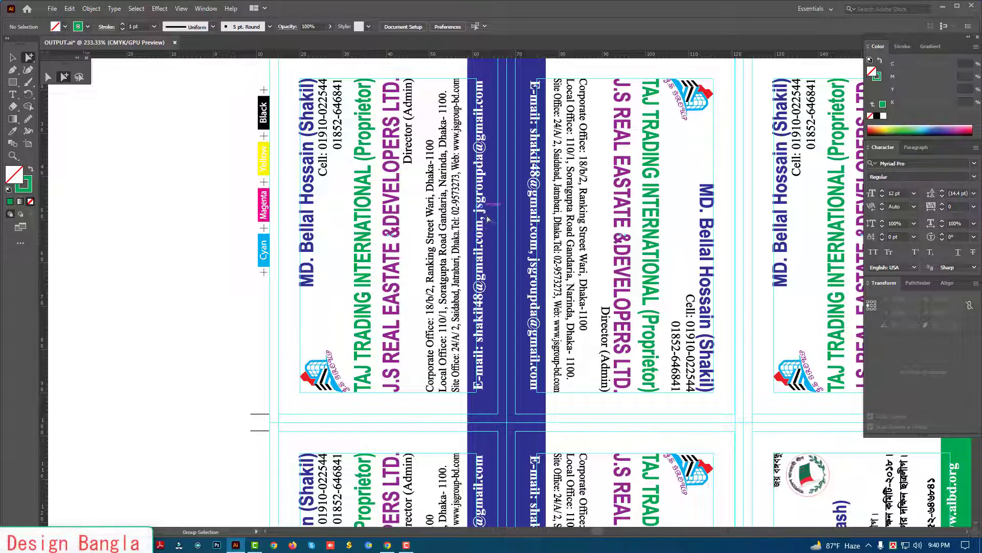
{"action": "key", "text": "ctrl+minus"}
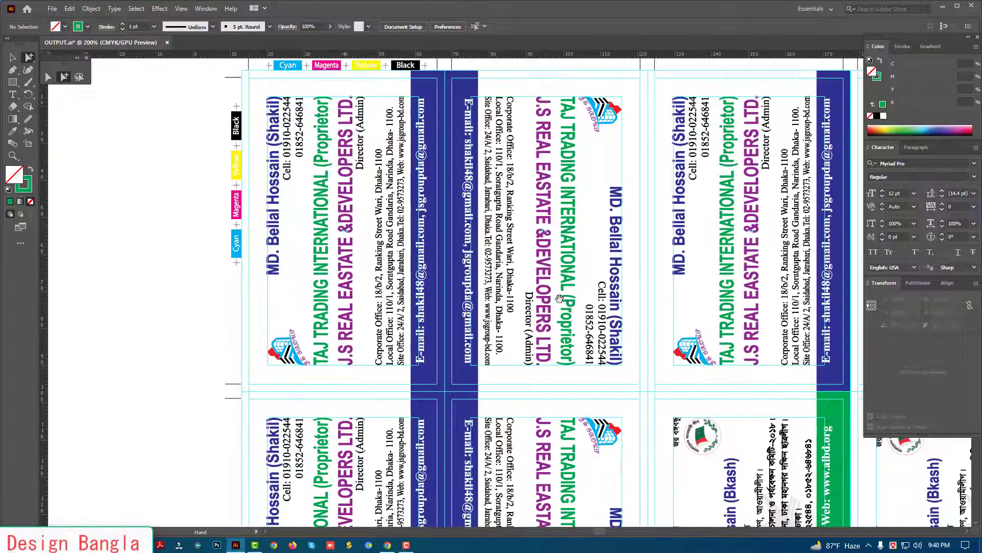
{"action": "left_click_drag", "start_coordinate": [559, 298], "coordinate": [568, 316]}
{"action": "right_click", "coordinate": [196, 136]}
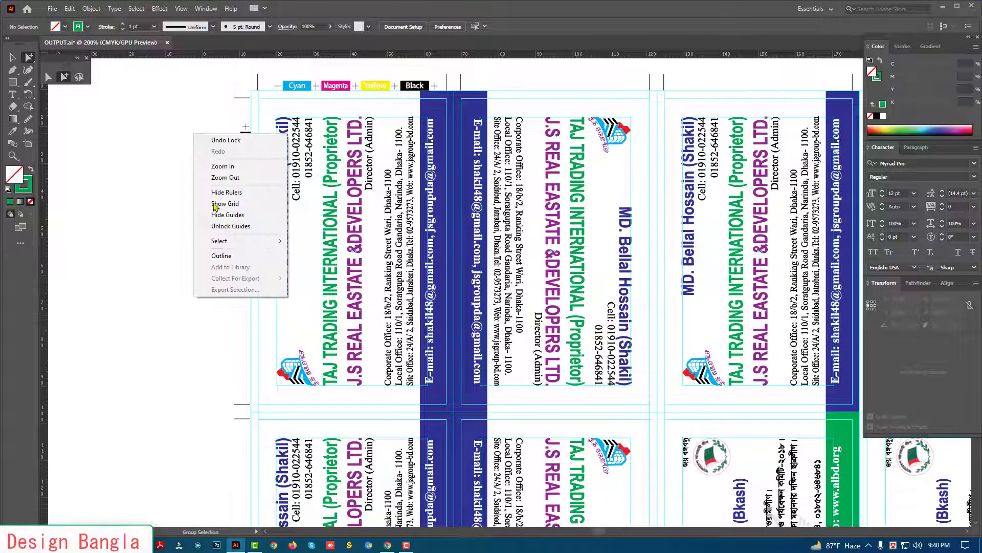
{"action": "left_click", "coordinate": [225, 226]}
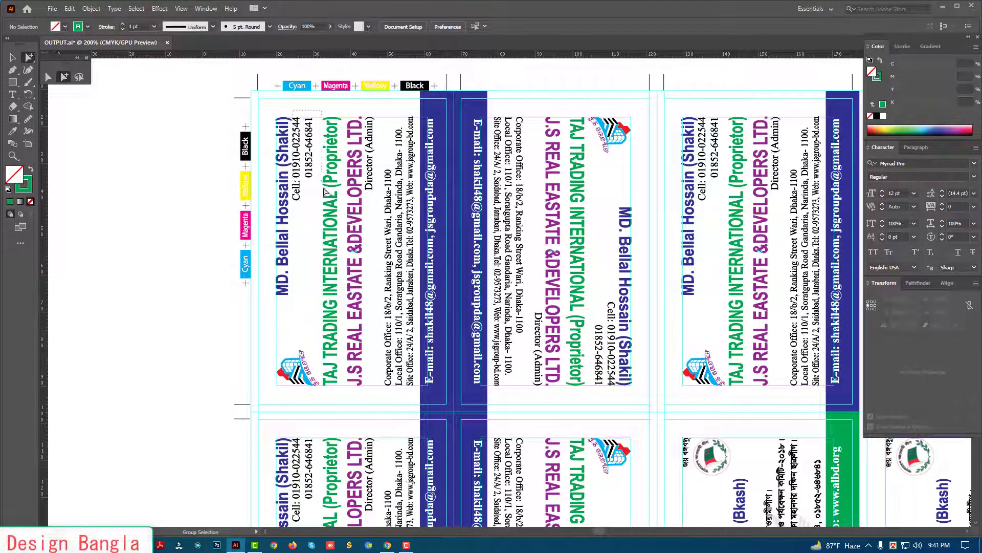
Delete the phone numbers, Director (Admin) text, contact text and email bars from the first two cards.
{"action": "left_click_drag", "start_coordinate": [294, 113], "coordinate": [316, 219]}
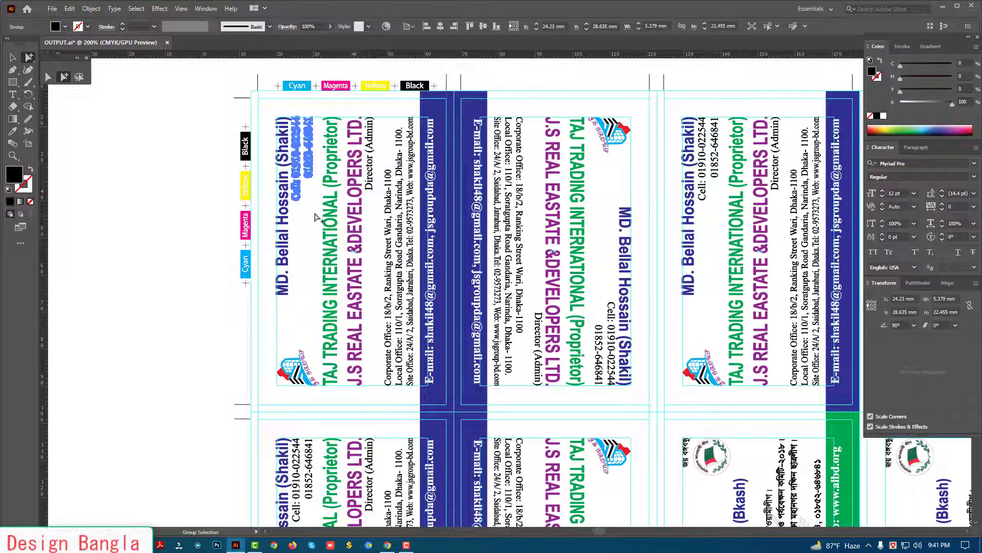
{"action": "key", "text": "Delete"}
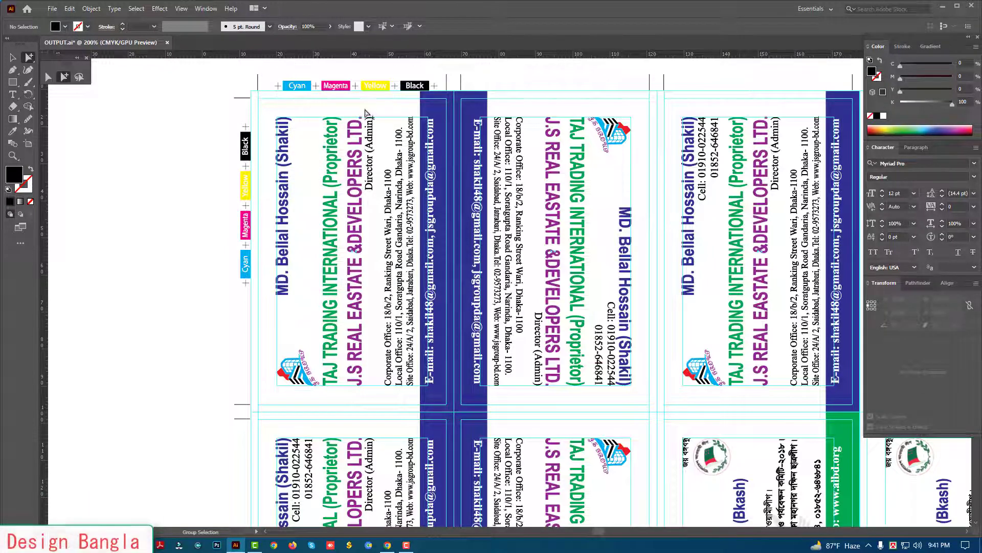
{"action": "left_click_drag", "start_coordinate": [376, 159], "coordinate": [377, 205]}
{"action": "key", "text": "Delete"}
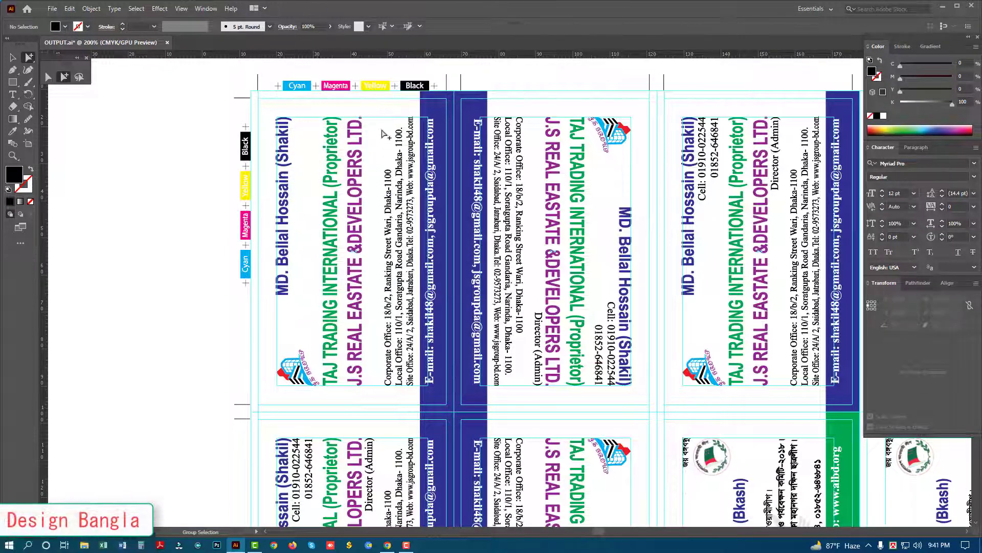
{"action": "left_click_drag", "start_coordinate": [375, 105], "coordinate": [435, 310]}
{"action": "left_click_drag", "start_coordinate": [456, 365], "coordinate": [544, 391]}
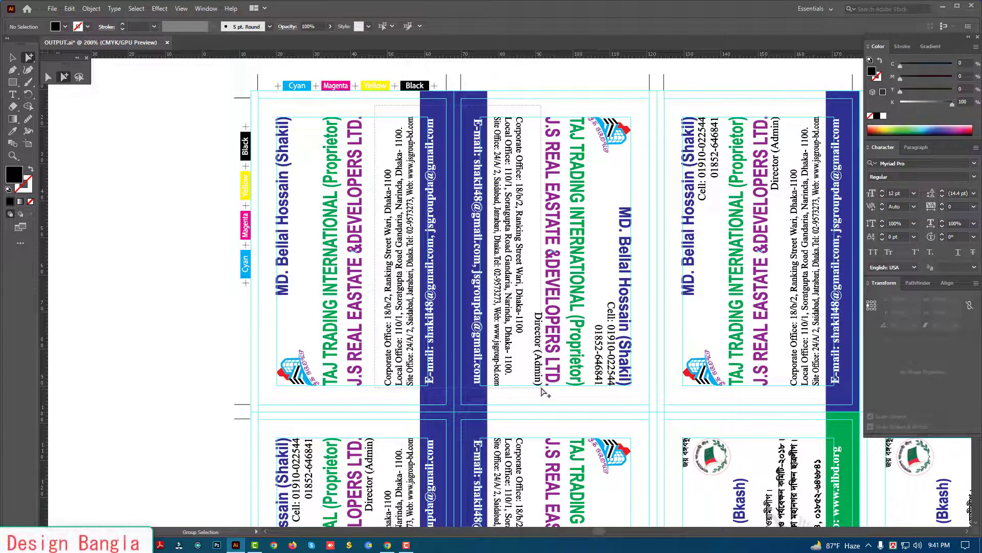
{"action": "left_click_drag", "start_coordinate": [542, 387], "coordinate": [545, 388]}
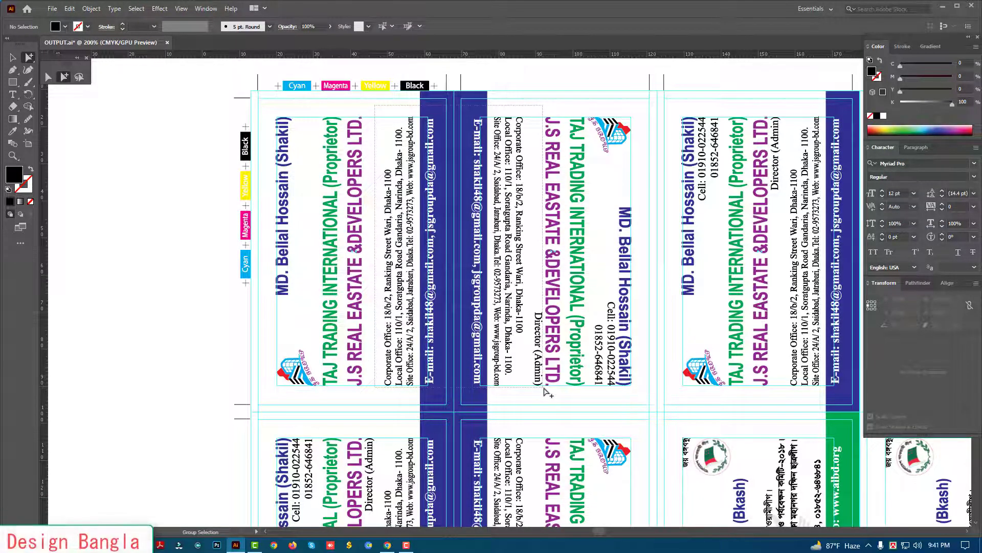
{"action": "key", "text": "Delete"}
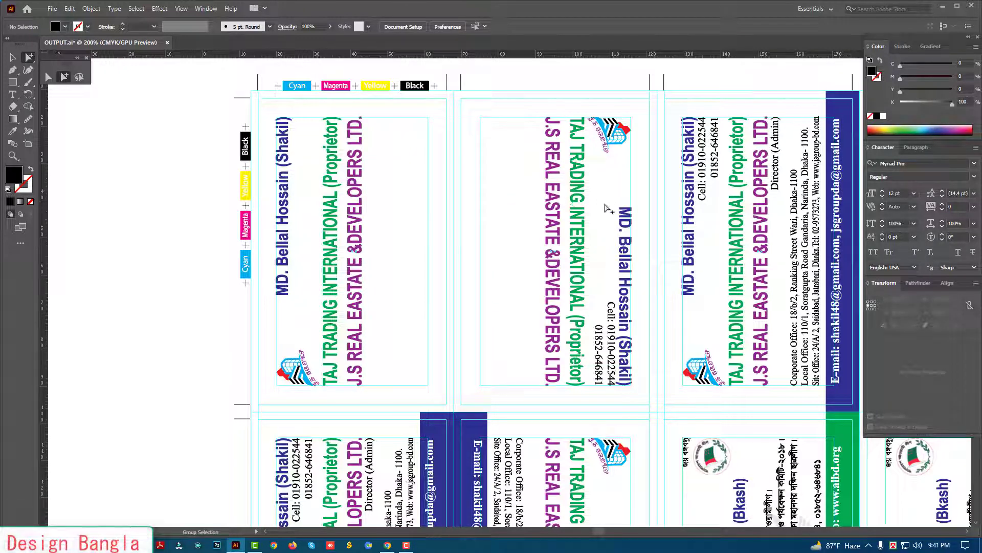
Zoom in and delete the remaining phone-number text on the second card.
{"action": "left_click", "coordinate": [566, 182]}
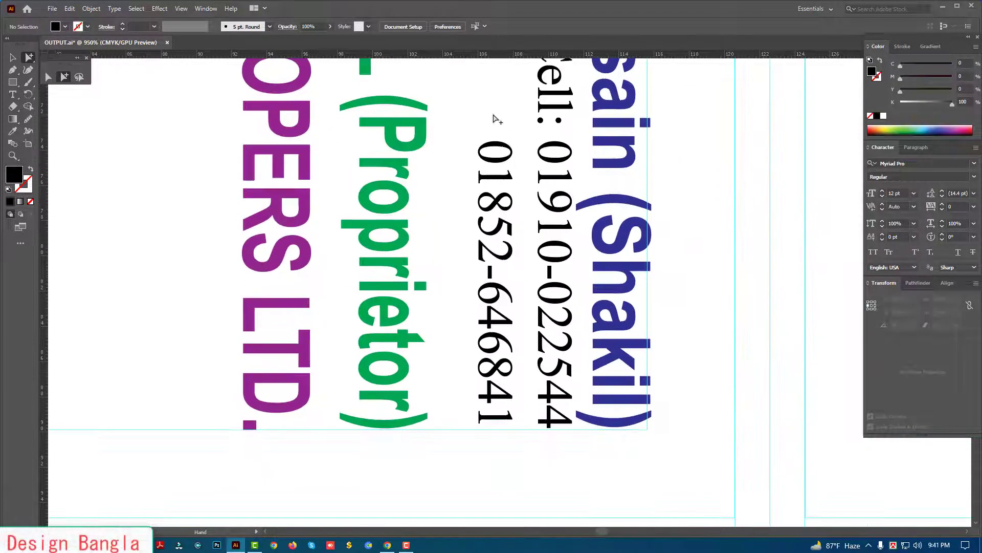
{"action": "left_click", "coordinate": [542, 133]}
{"action": "key", "text": "ctrl+minus"}
{"action": "scroll", "coordinate": [445, 193], "scroll_direction": "down", "scroll_amount": 1}
{"action": "mouse_move", "coordinate": [440, 190]}
{"action": "left_mouse_down"}
{"action": "mouse_move", "coordinate": [518, 454]}
{"action": "mouse_move", "coordinate": [504, 454]}
{"action": "left_mouse_up"}
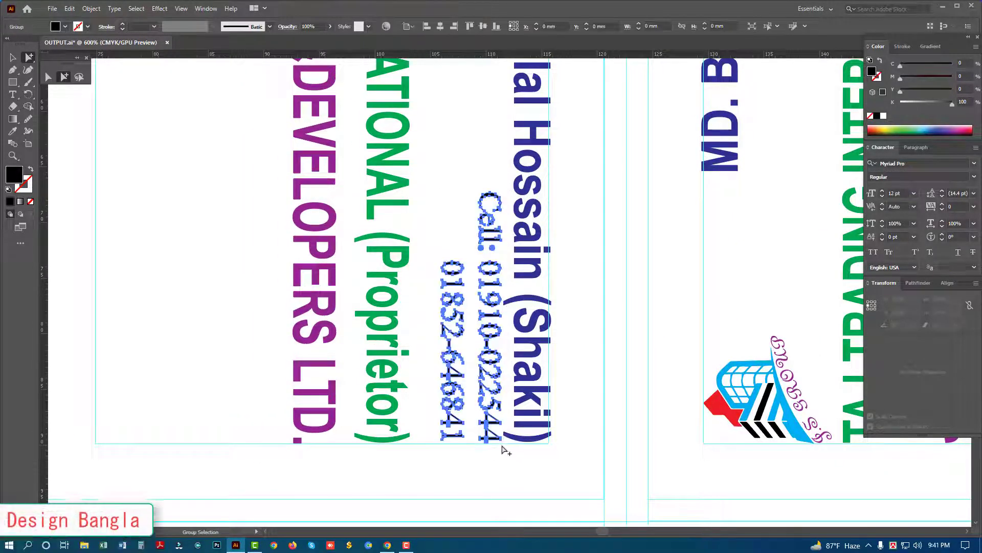
{"action": "key", "text": "Delete"}
{"action": "key", "text": "ctrl+minus"}
{"action": "key", "text": "ctrl+minus"}
{"action": "key", "text": "ctrl+minus"}
{"action": "key", "text": "ctrl+minus"}
Delete the middle card's phone numbers, address text and email band.
{"action": "mouse_move", "coordinate": [454, 229]}
{"action": "left_mouse_down"}
{"action": "mouse_move", "coordinate": [545, 343]}
{"action": "mouse_move", "coordinate": [441, 221]}
{"action": "mouse_move", "coordinate": [399, 132]}
{"action": "left_mouse_up"}
{"action": "key", "text": "ctrl+plus"}
{"action": "key", "text": "Delete"}
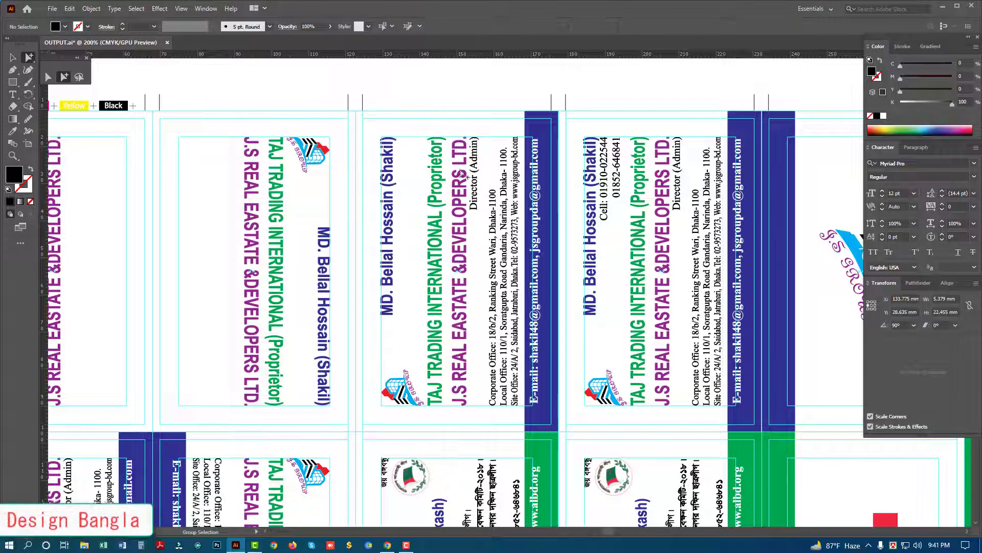
{"action": "left_click_drag", "start_coordinate": [471, 134], "coordinate": [561, 427]}
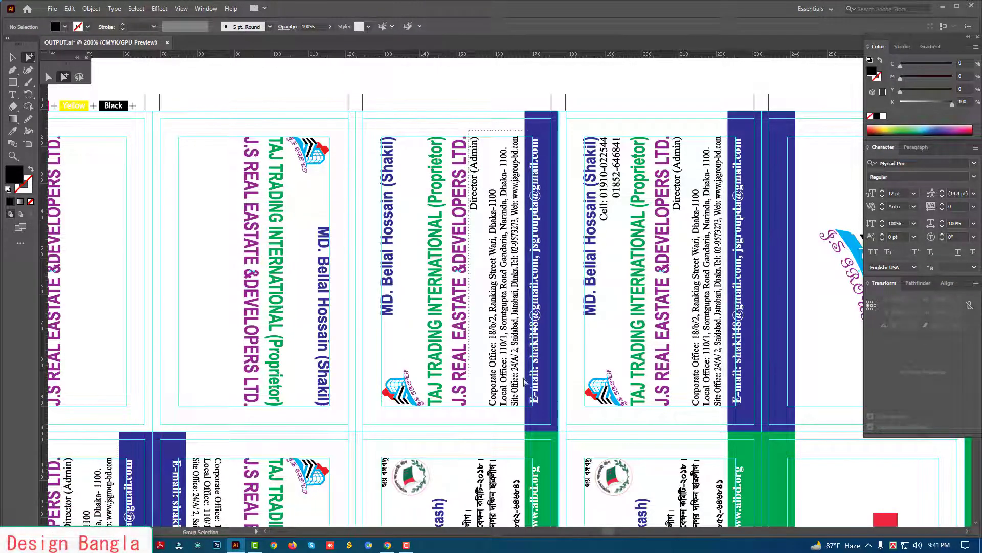
{"action": "key", "text": "Delete"}
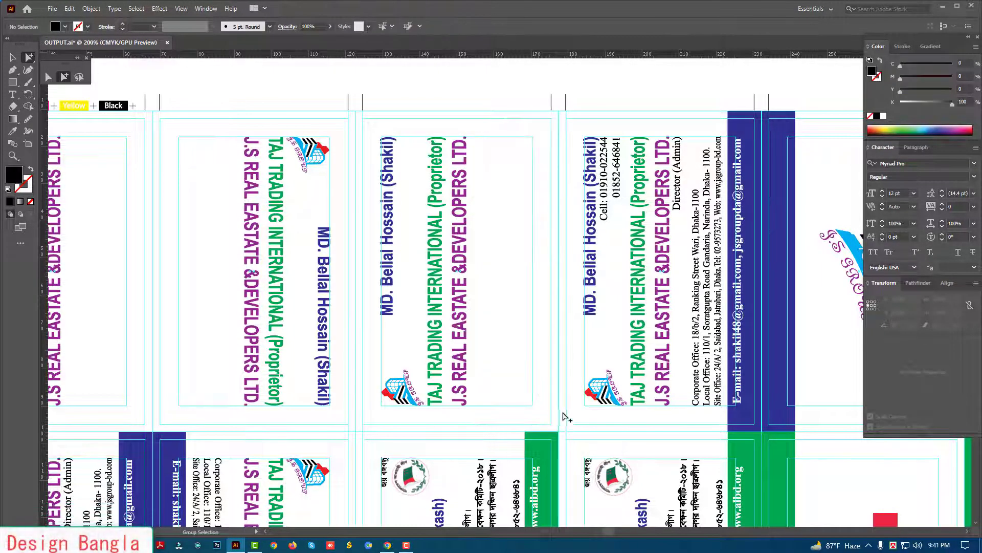
Delete the next card's phone numbers block, address lines, Director text and blue email bands.
{"action": "left_click_drag", "start_coordinate": [527, 245], "coordinate": [361, 229]}
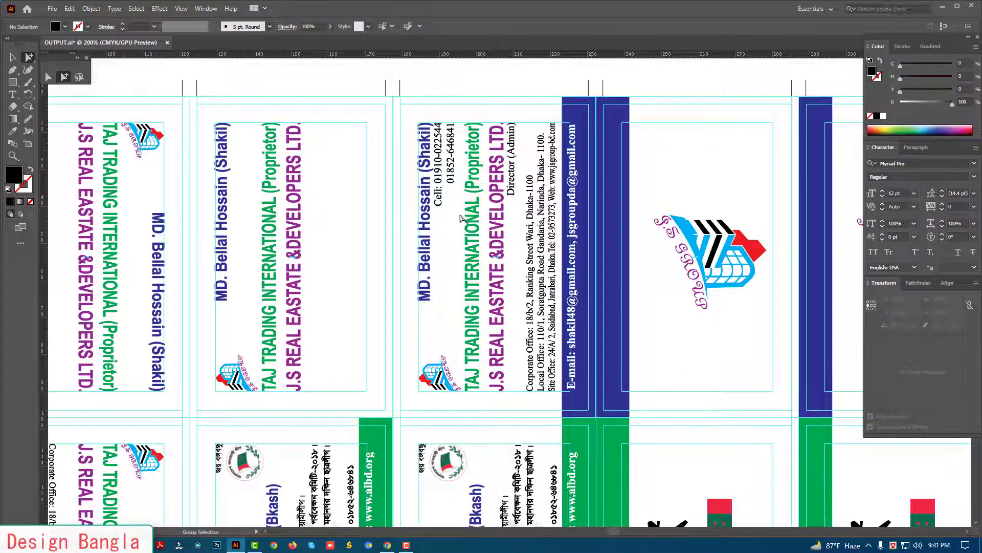
{"action": "left_click", "coordinate": [436, 109]}
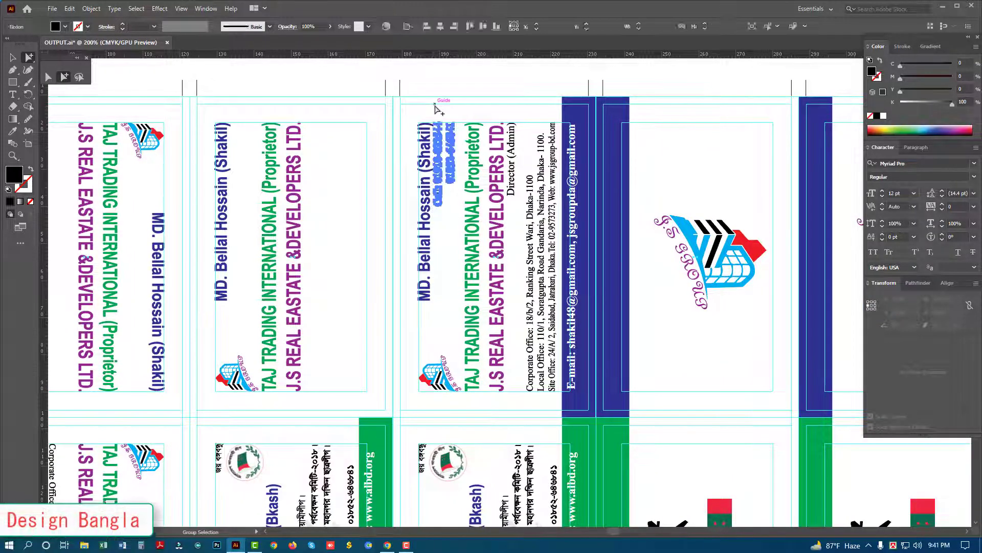
{"action": "key", "text": "Delete"}
{"action": "left_click_drag", "start_coordinate": [506, 117], "coordinate": [633, 407]}
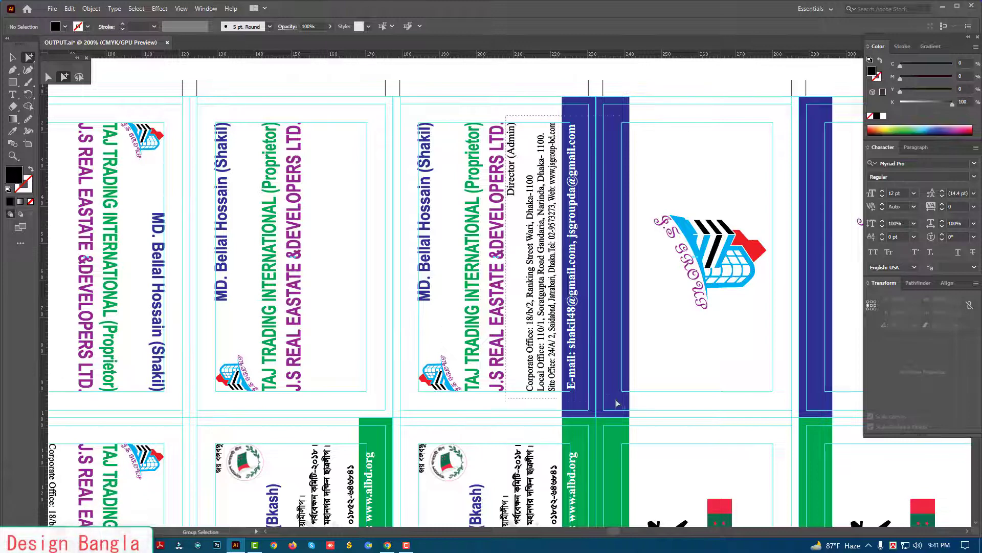
{"action": "key", "text": "Delete"}
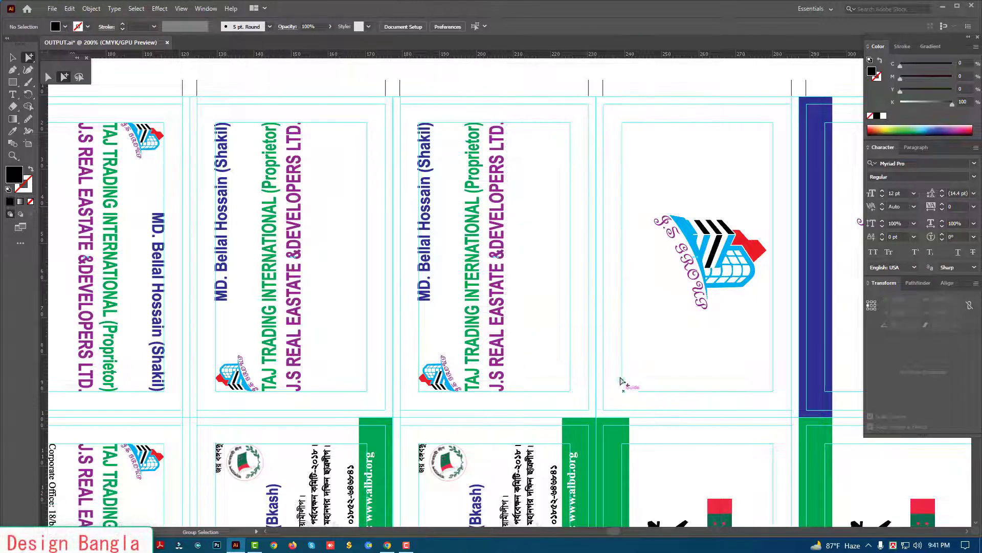
{"action": "key", "text": "ctrl+minus"}
{"action": "key", "text": "ctrl+minus"}
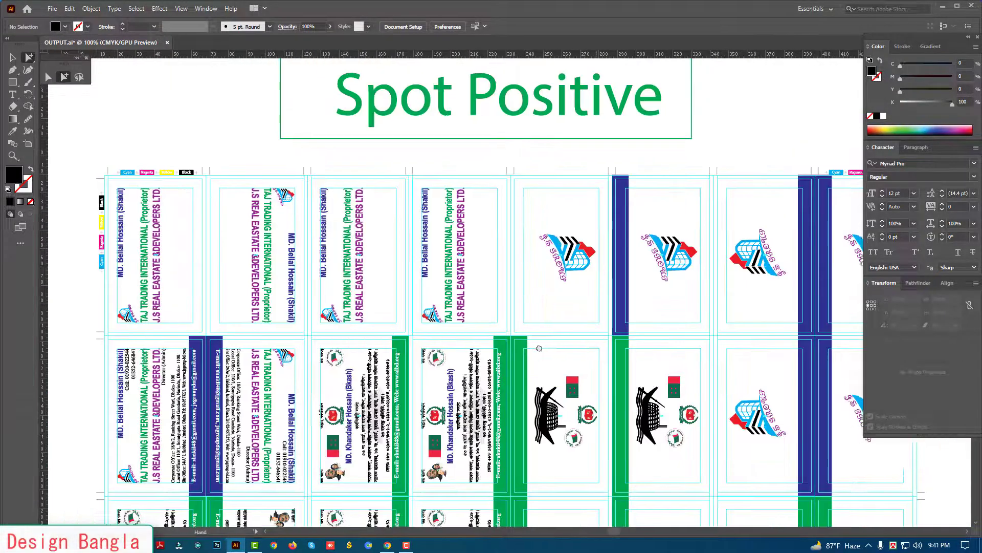
Delete the blue band strip in the top row of cards.
{"action": "left_click", "coordinate": [540, 177]}
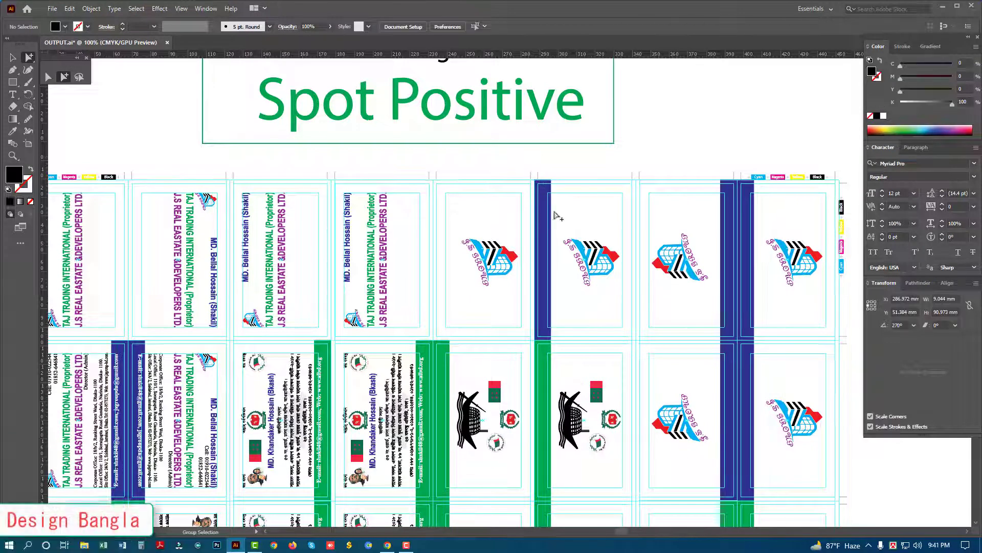
{"action": "left_click", "coordinate": [532, 223]}
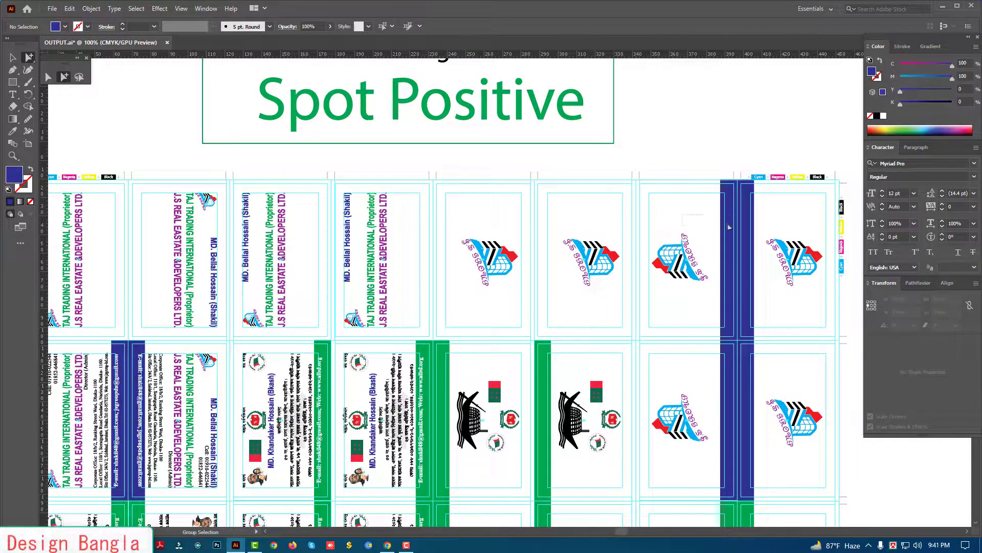
{"action": "left_click_drag", "start_coordinate": [766, 229], "coordinate": [766, 232]}
{"action": "key", "text": "Delete"}
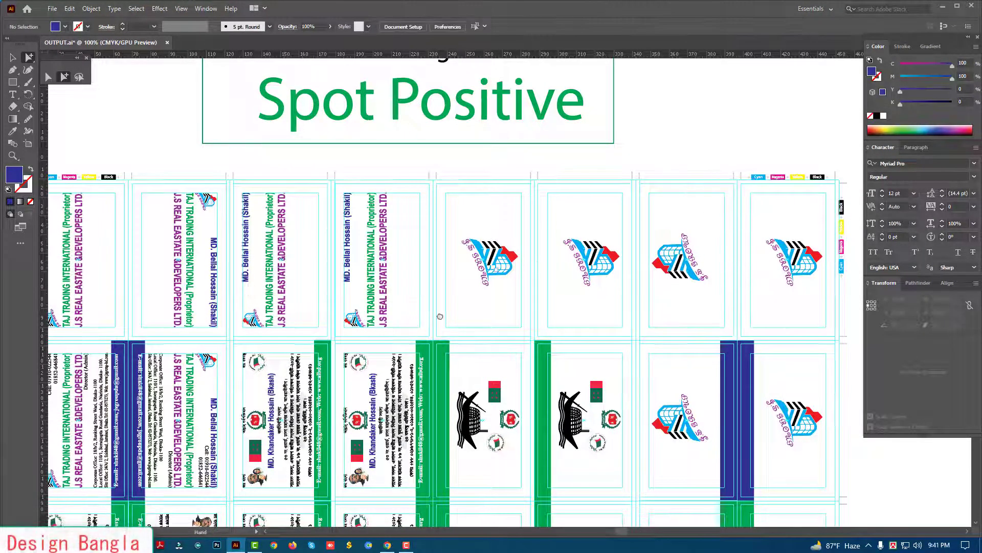
{"action": "scroll", "coordinate": [440, 316], "scroll_direction": "up", "scroll_amount": 2}
{"action": "scroll", "coordinate": [329, 146], "scroll_direction": "up", "scroll_amount": 2}
{"action": "scroll", "coordinate": [394, 226], "scroll_direction": "up", "scroll_amount": 2}
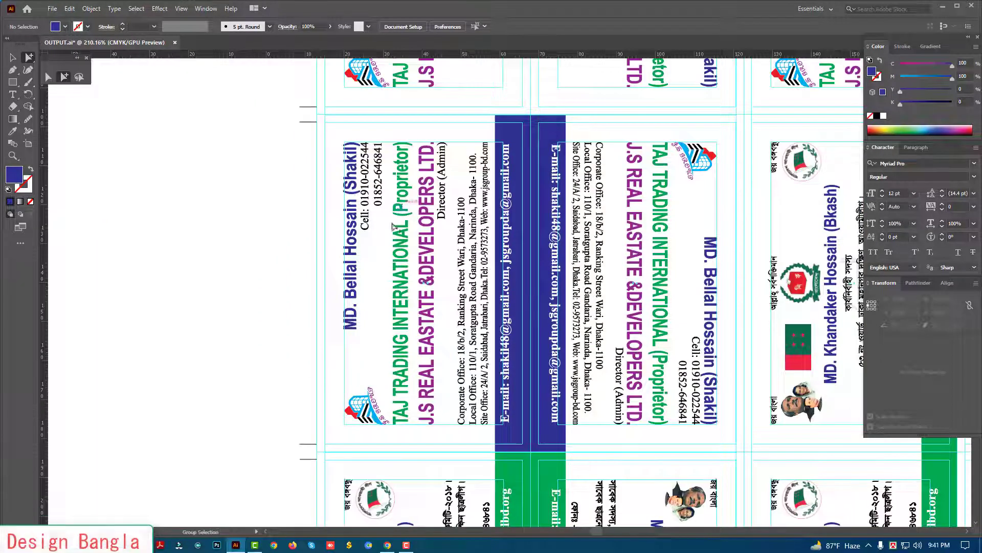
Delete the left card's phone numbers block and its email bars, address and Director group.
{"action": "left_click", "coordinate": [363, 137]}
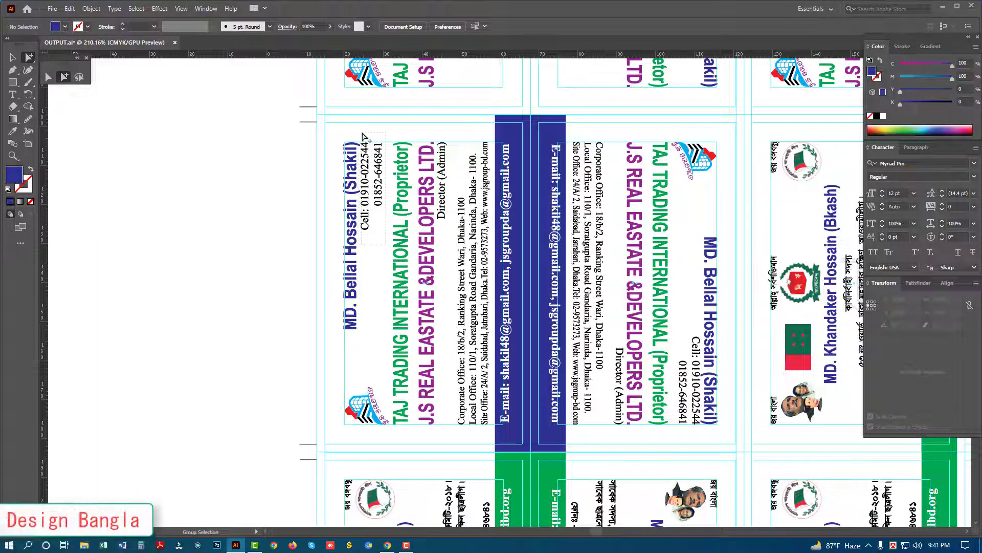
{"action": "key", "text": "Delete"}
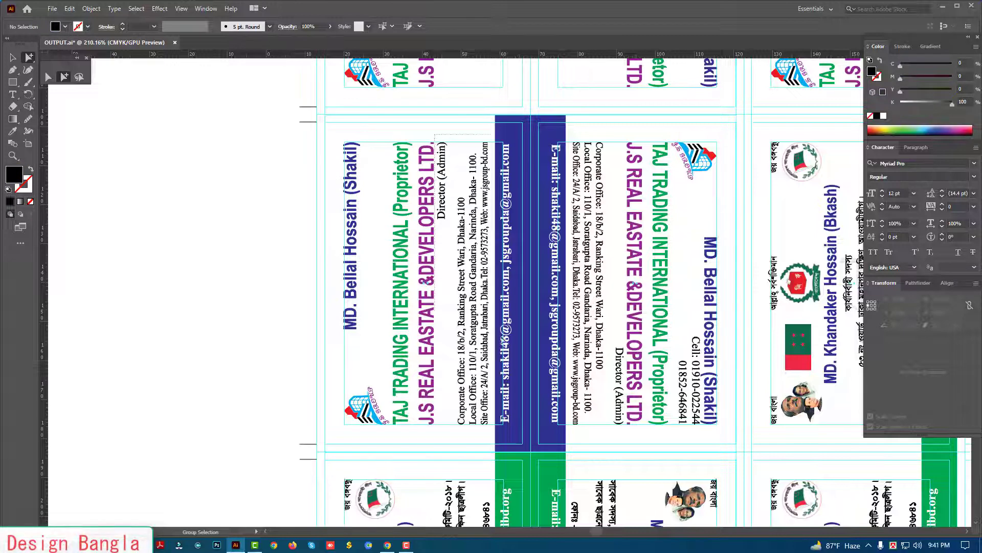
{"action": "left_click", "coordinate": [625, 431]}
{"action": "key", "text": "Delete"}
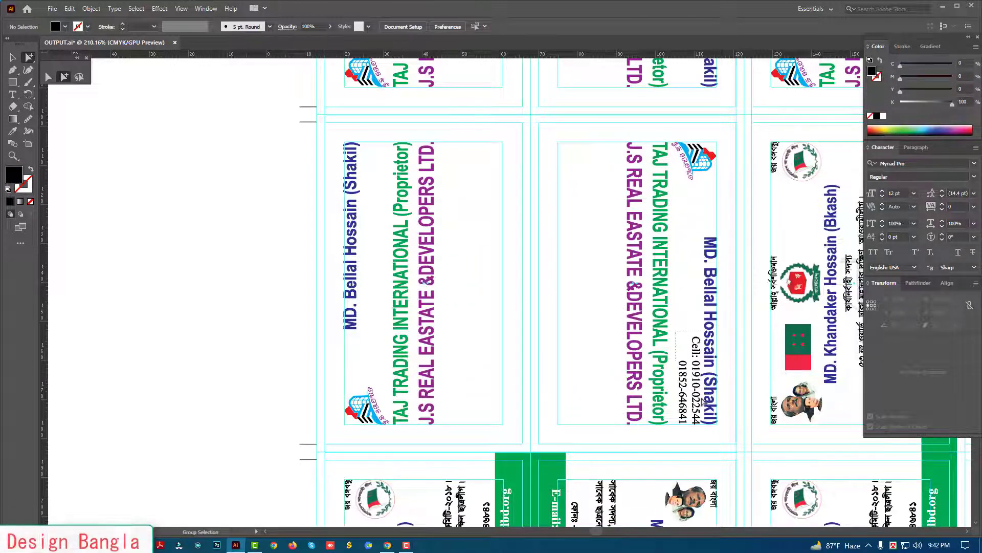
Delete the middle card's phone numbers block, redoing the selection at higher zoom.
{"action": "left_click", "coordinate": [701, 439]}
{"action": "key", "text": "Delete"}
{"action": "key", "text": "ctrl+z"}
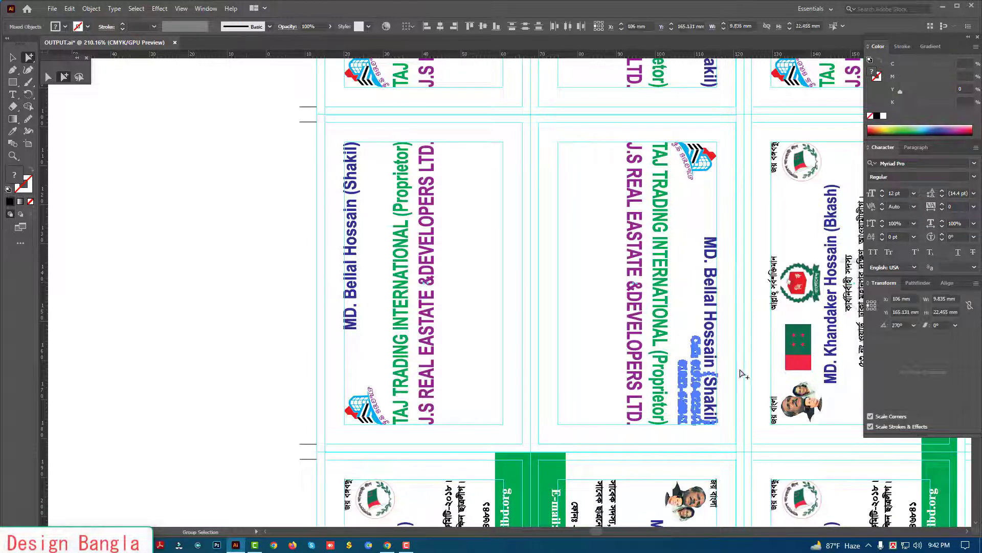
{"action": "key", "text": "ctrl+plus"}
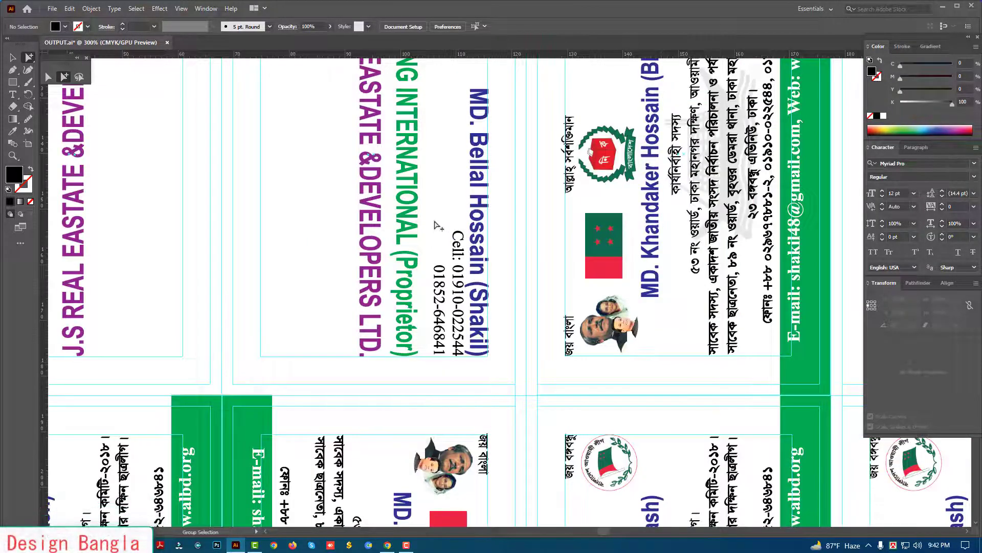
{"action": "left_click_drag", "start_coordinate": [427, 213], "coordinate": [465, 380]}
{"action": "key", "text": "Delete"}
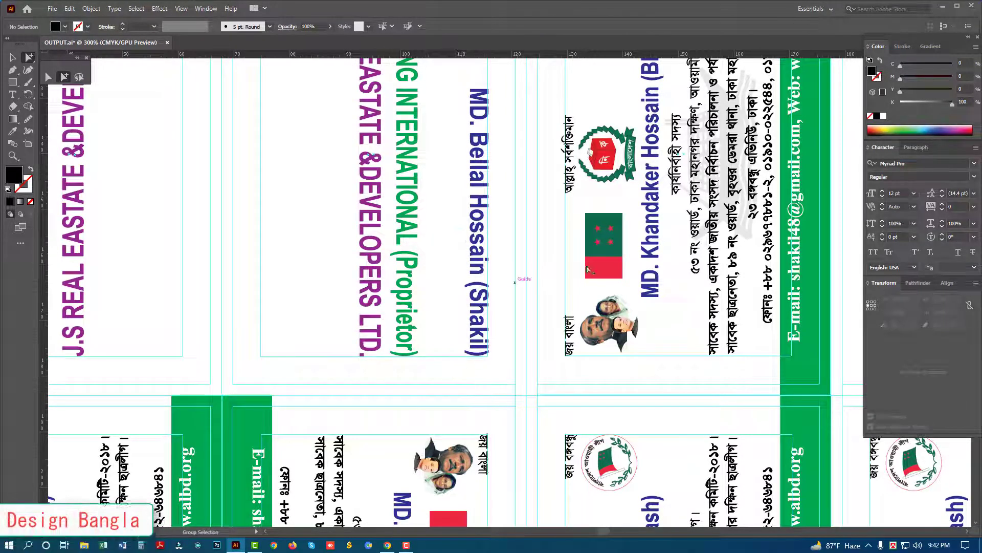
{"action": "key", "text": "ctrl+minus"}
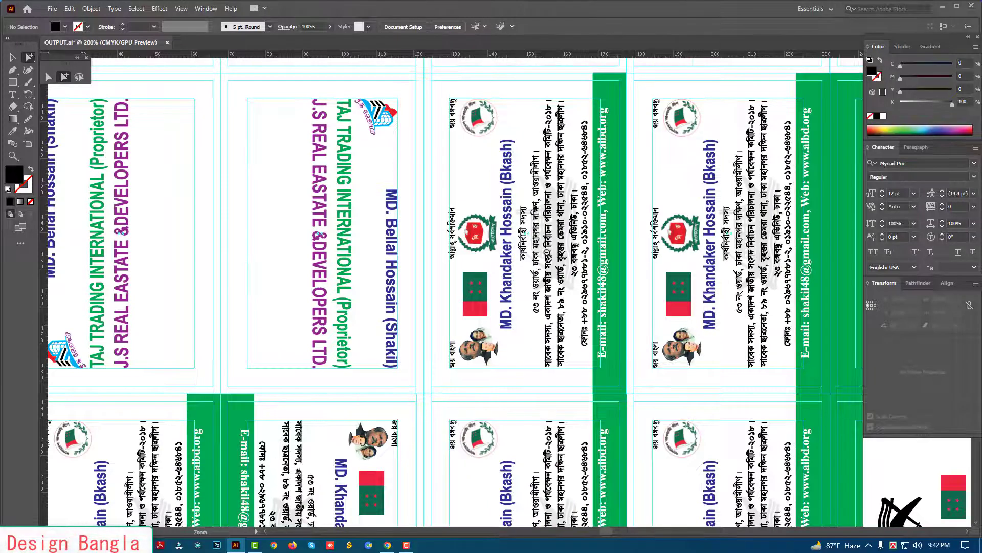
{"action": "key", "text": "ctrl+minus"}
{"action": "key", "text": "ctrl+minus"}
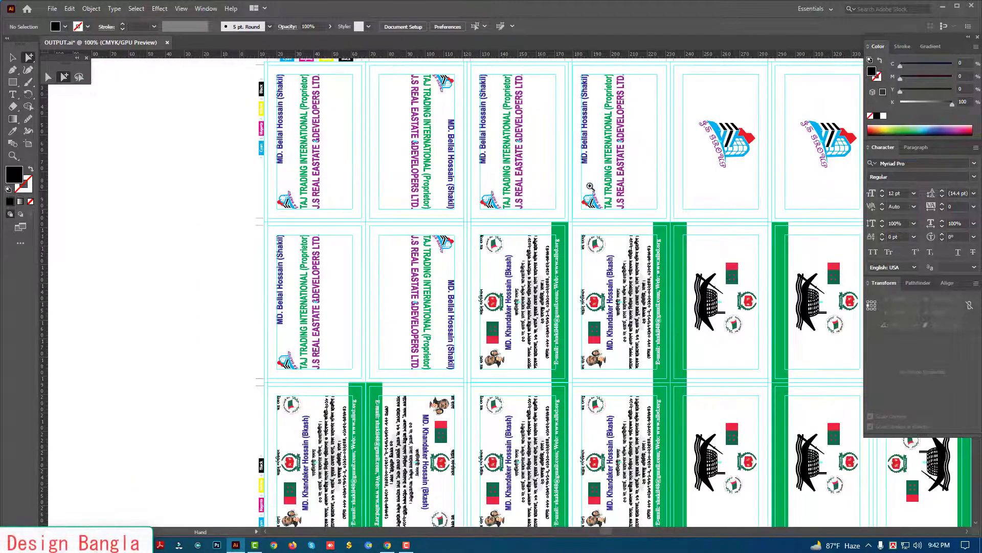
On a lower-row card, delete the Bangla text, green strip and 'জয় বঙ্গবন্ধু' slogan.
{"action": "left_click_drag", "start_coordinate": [639, 234], "coordinate": [580, 197]}
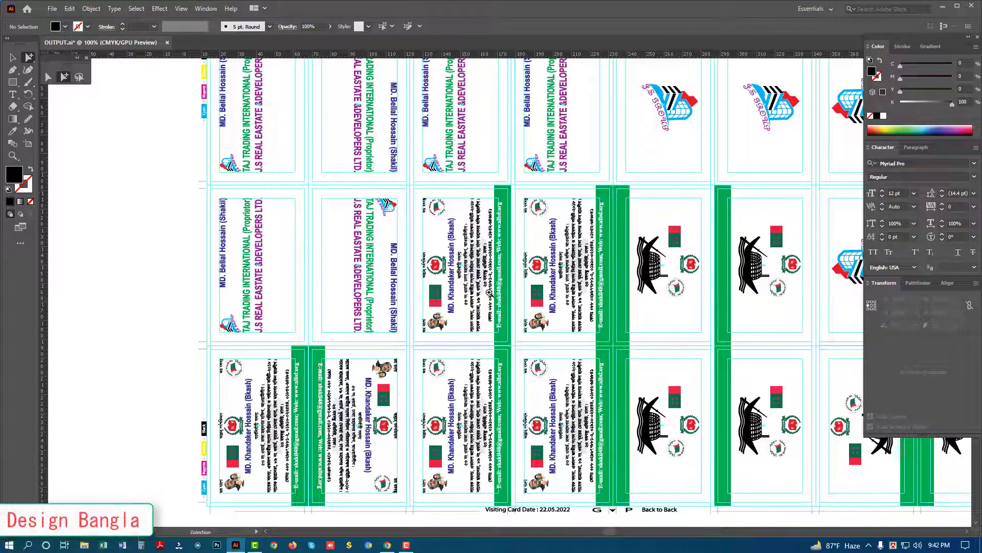
{"action": "key", "text": "ctrl+plus"}
{"action": "key", "text": "ctrl+plus"}
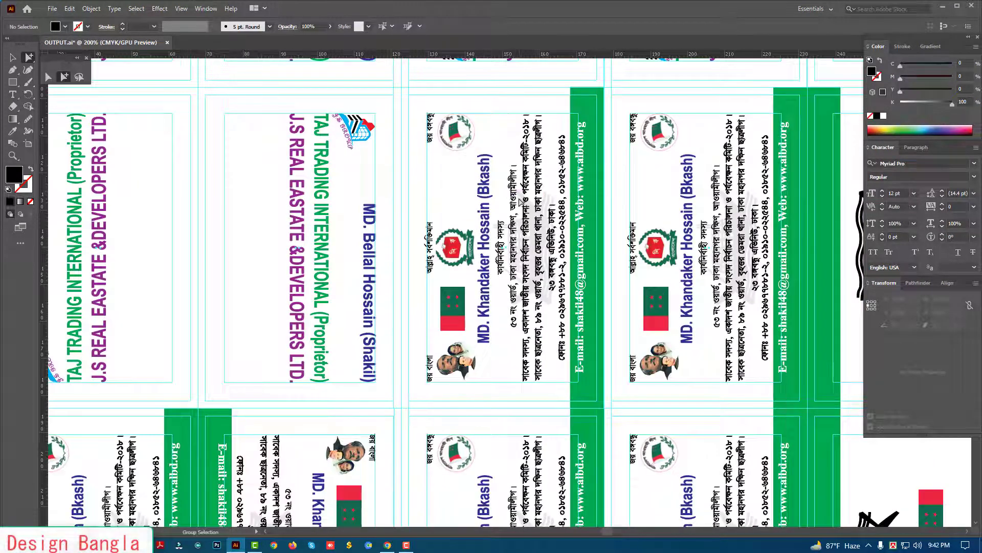
{"action": "left_click_drag", "start_coordinate": [493, 95], "coordinate": [609, 391]}
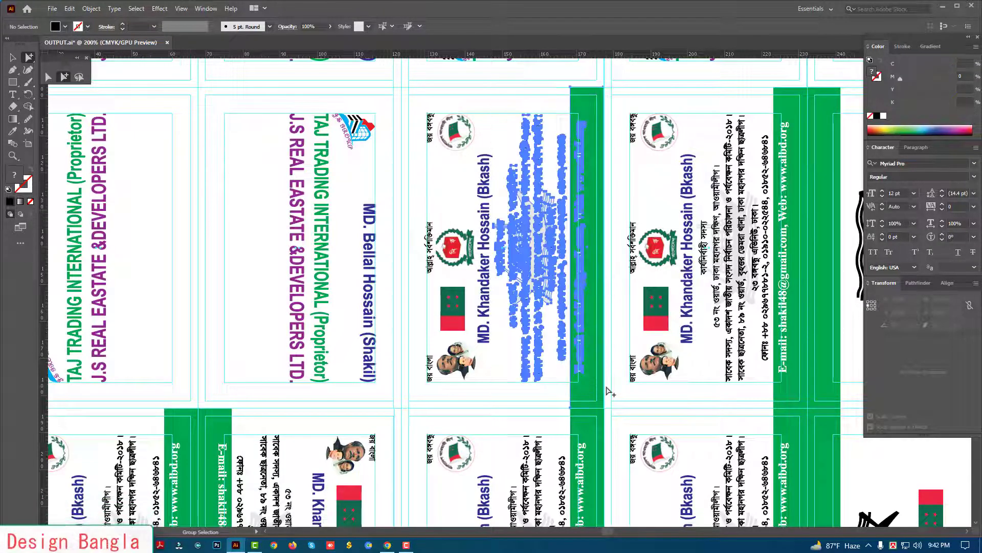
{"action": "key", "text": "Delete"}
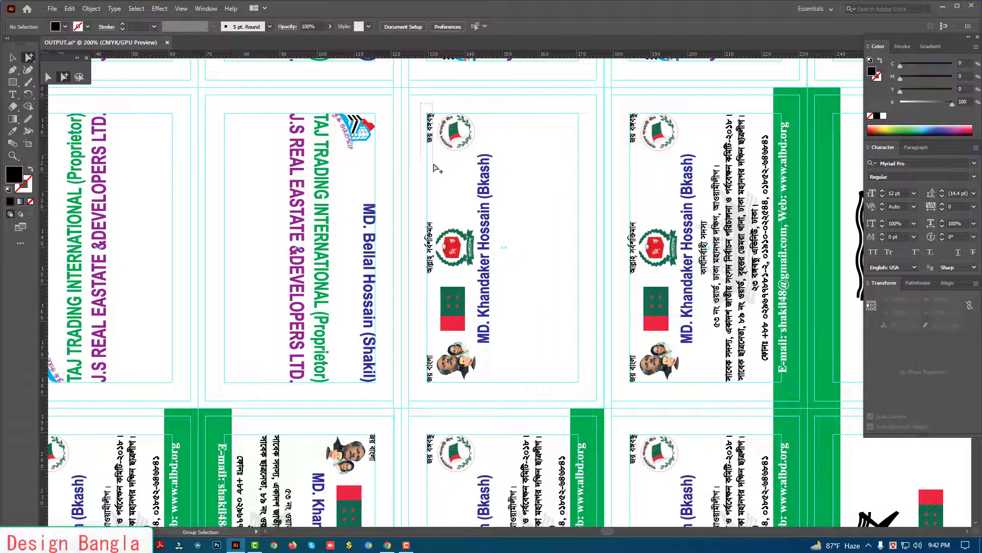
{"action": "key", "text": "Delete"}
{"action": "mouse_move", "coordinate": [435, 167]}
{"action": "left_mouse_down"}
{"action": "mouse_move", "coordinate": [430, 279]}
{"action": "mouse_move", "coordinate": [429, 260]}
{"action": "left_mouse_up"}
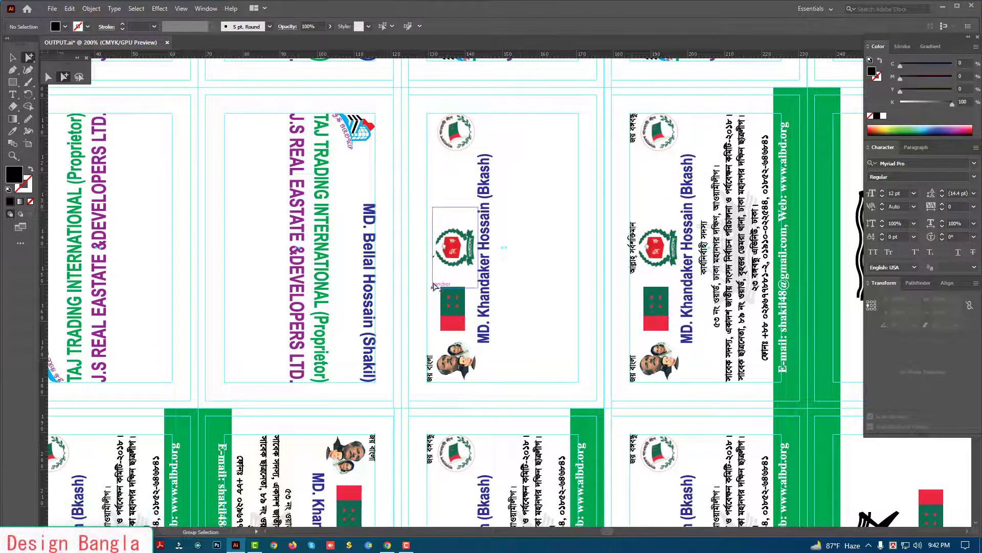
{"action": "left_click", "coordinate": [409, 244]}
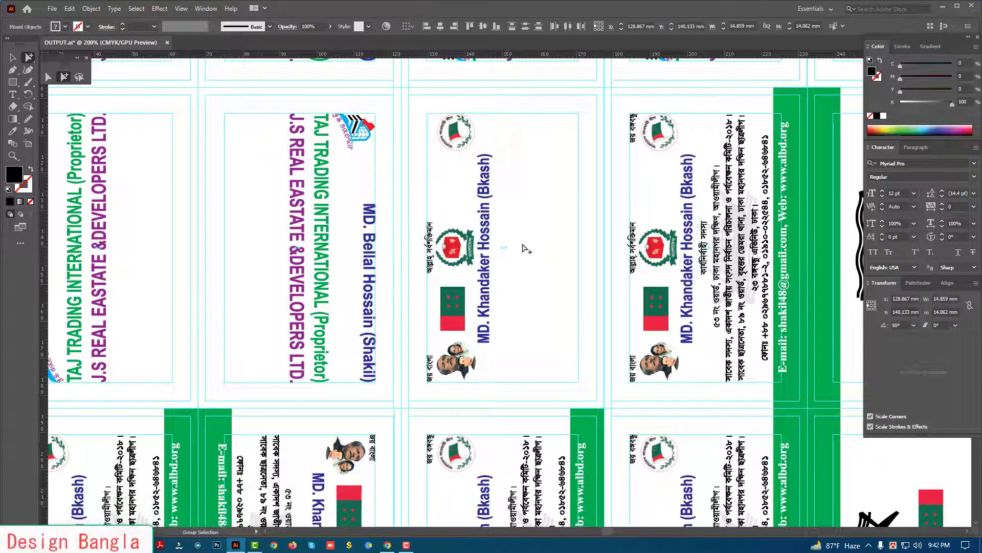
{"action": "scroll", "coordinate": [409, 244], "scroll_direction": "up", "scroll_amount": 5}
{"action": "left_click_drag", "start_coordinate": [467, 126], "coordinate": [516, 401]}
Cut and paste the emblem selection in front, then delete the vertical Bangla text beside it.
{"action": "key", "text": "ctrl+x"}
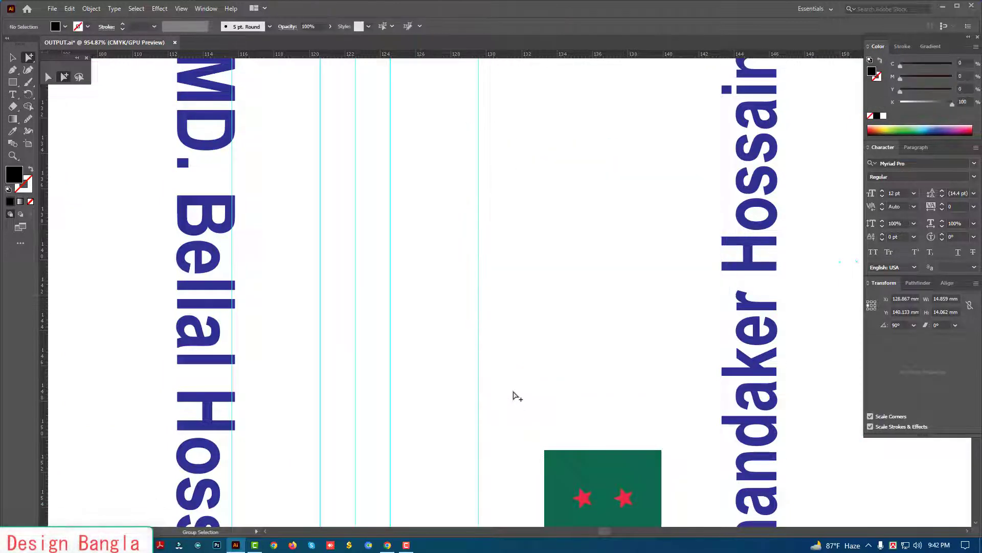
{"action": "key", "text": "ctrl+f"}
{"action": "left_click", "coordinate": [515, 370]}
{"action": "left_click", "coordinate": [489, 340]}
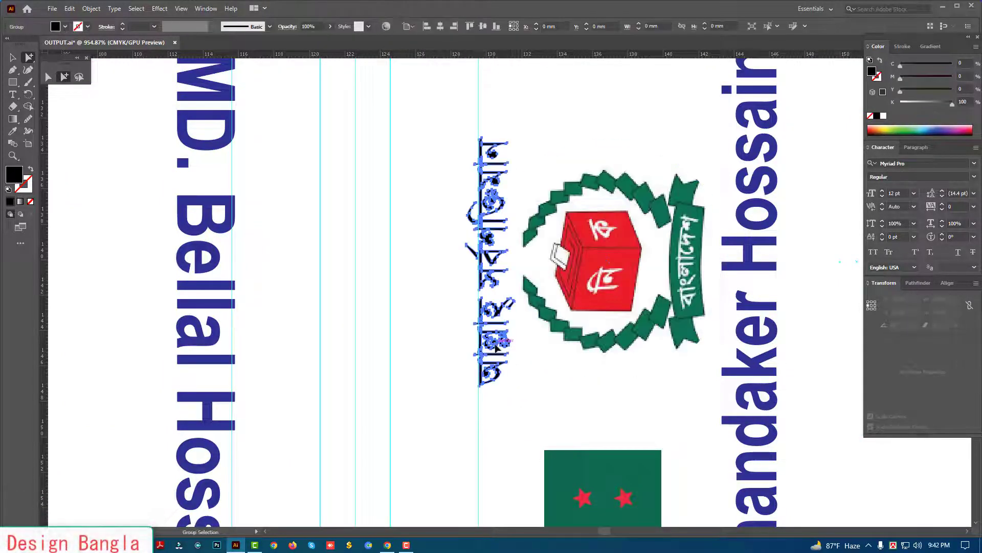
{"action": "key", "text": "Delete"}
{"action": "scroll", "coordinate": [558, 344], "scroll_direction": "down", "scroll_amount": 2}
{"action": "scroll", "coordinate": [512, 333], "scroll_direction": "down", "scroll_amount": 3}
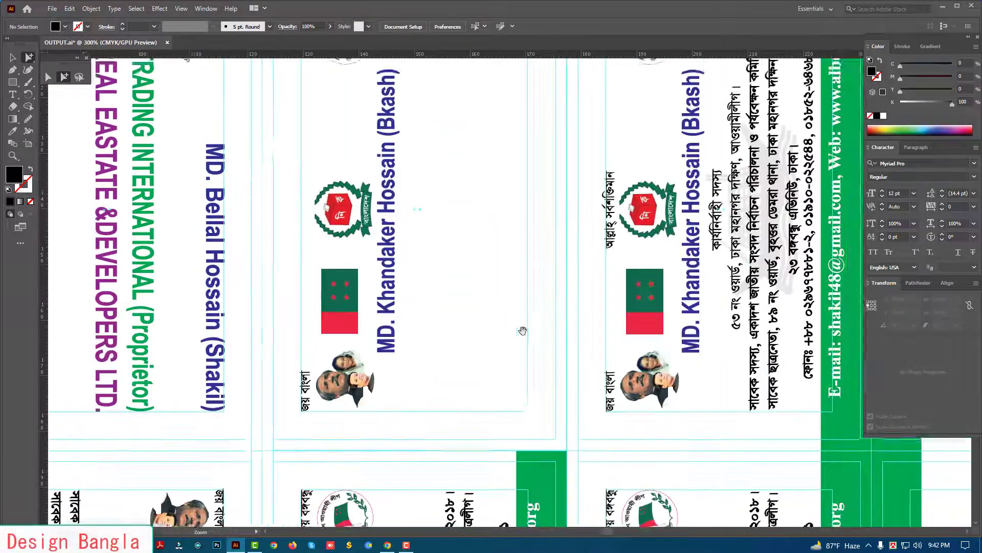
{"action": "scroll", "coordinate": [409, 322], "scroll_direction": "up", "scroll_amount": 1}
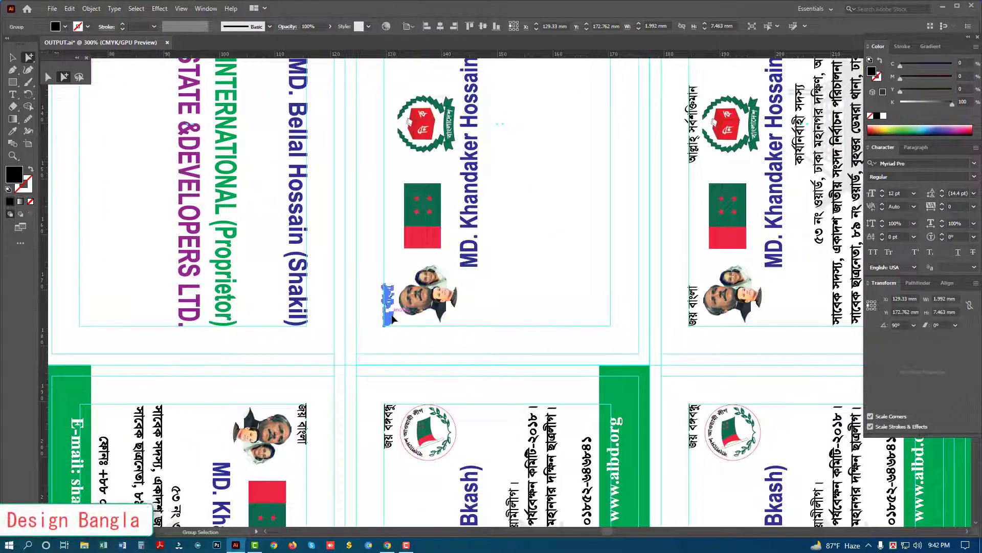
{"action": "scroll", "coordinate": [728, 238], "scroll_direction": "down", "scroll_amount": 1}
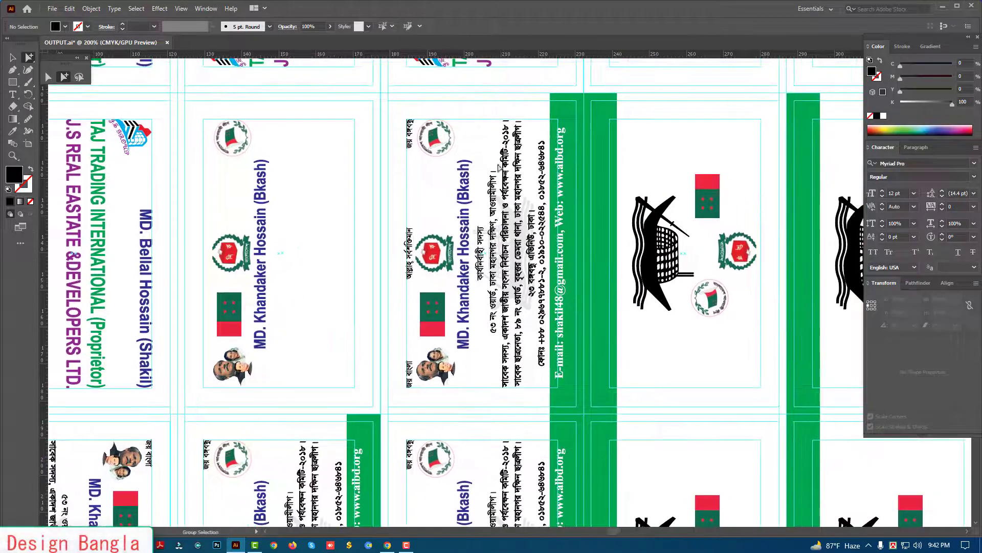
Delete the card's Bangla text and green strip, undoing an accidental deletion of logos, flag and photos.
{"action": "left_click_drag", "start_coordinate": [482, 102], "coordinate": [546, 361]}
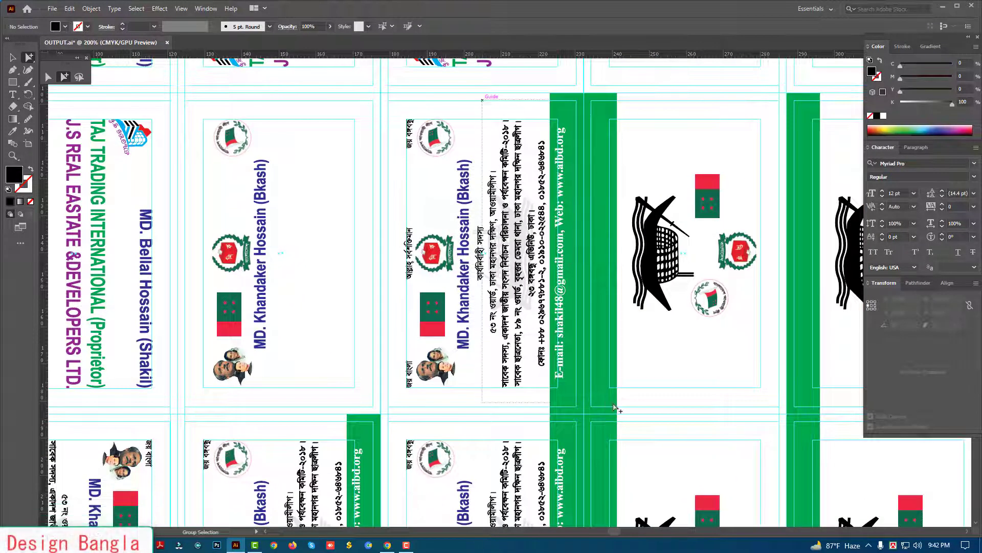
{"action": "left_click_drag", "start_coordinate": [615, 408], "coordinate": [617, 409]}
{"action": "key", "text": "Delete"}
{"action": "left_click_drag", "start_coordinate": [554, 372], "coordinate": [477, 218]}
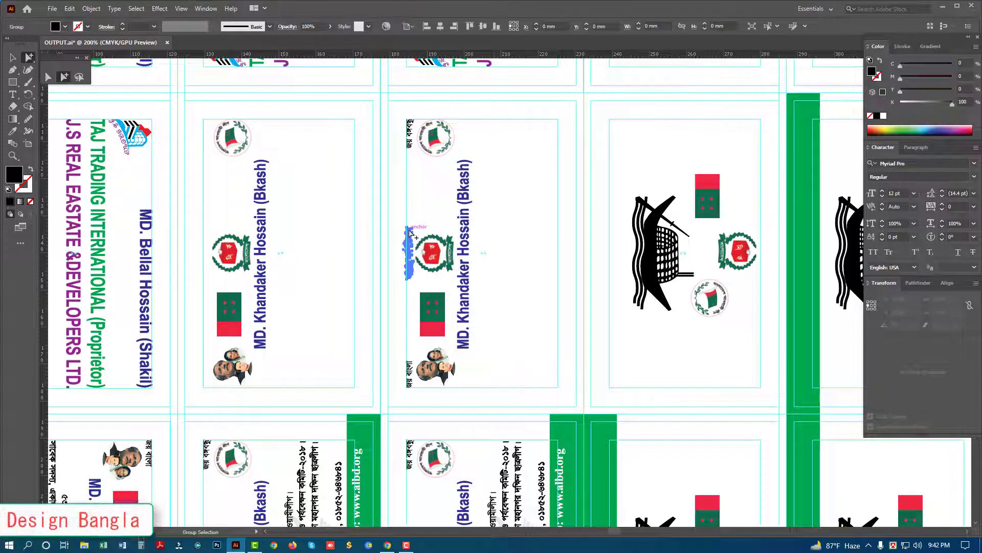
{"action": "left_click", "coordinate": [410, 231]}
{"action": "key", "text": "Delete"}
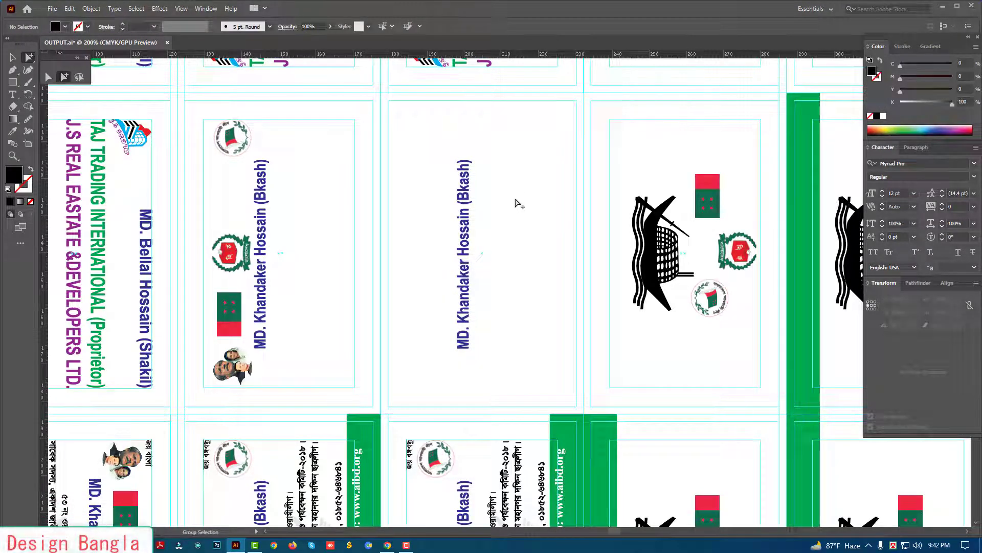
{"action": "key", "text": "ctrl+z"}
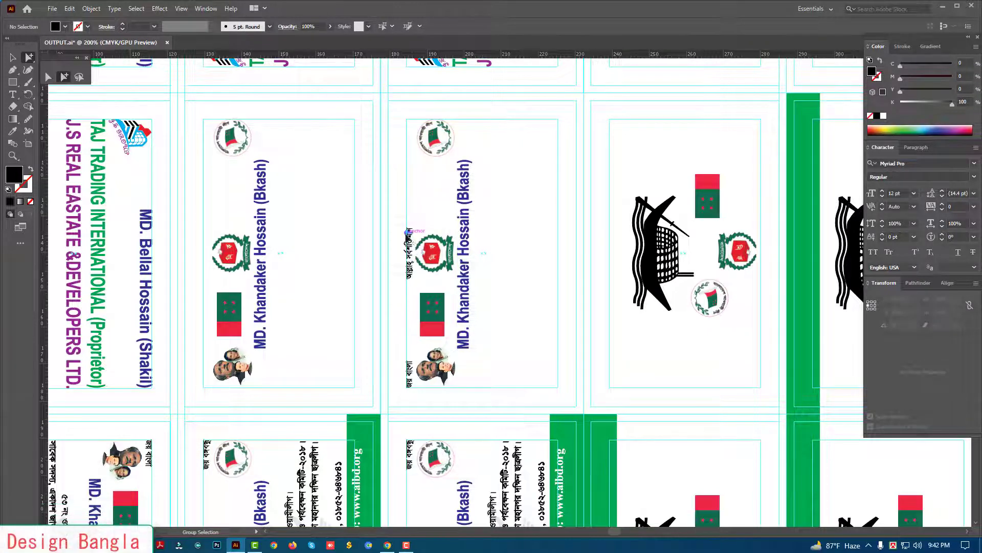
Delete the middle card's vertical Bangla label beside the emblem and its bottom-left Bangla text.
{"action": "left_click", "coordinate": [418, 238]}
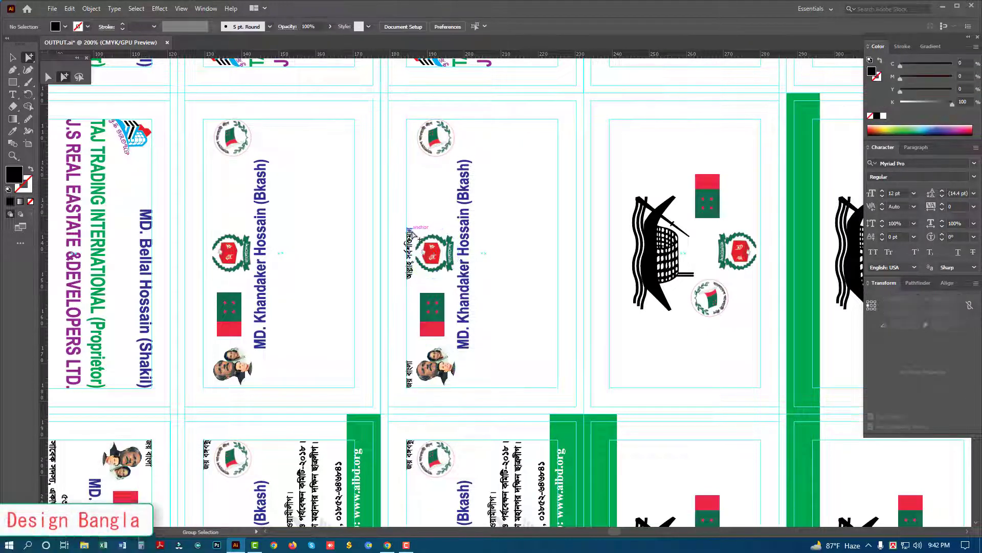
{"action": "left_click", "coordinate": [409, 245]}
{"action": "key", "text": "Delete"}
{"action": "left_click", "coordinate": [410, 367]}
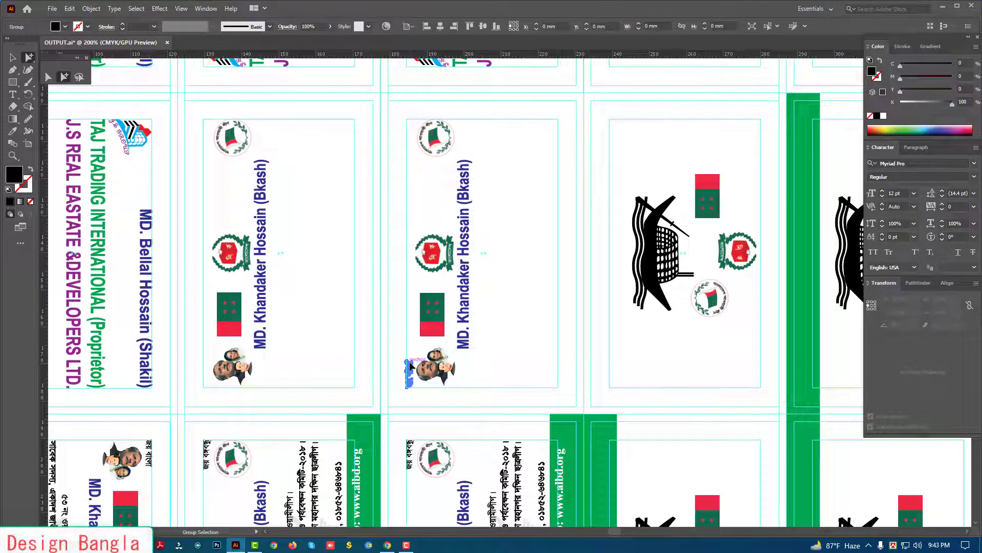
{"action": "key", "text": "Delete"}
Delete the green strip in the middle column and the blue strip on the logo cards.
{"action": "scroll", "coordinate": [710, 331], "scroll_direction": "right", "scroll_amount": 8}
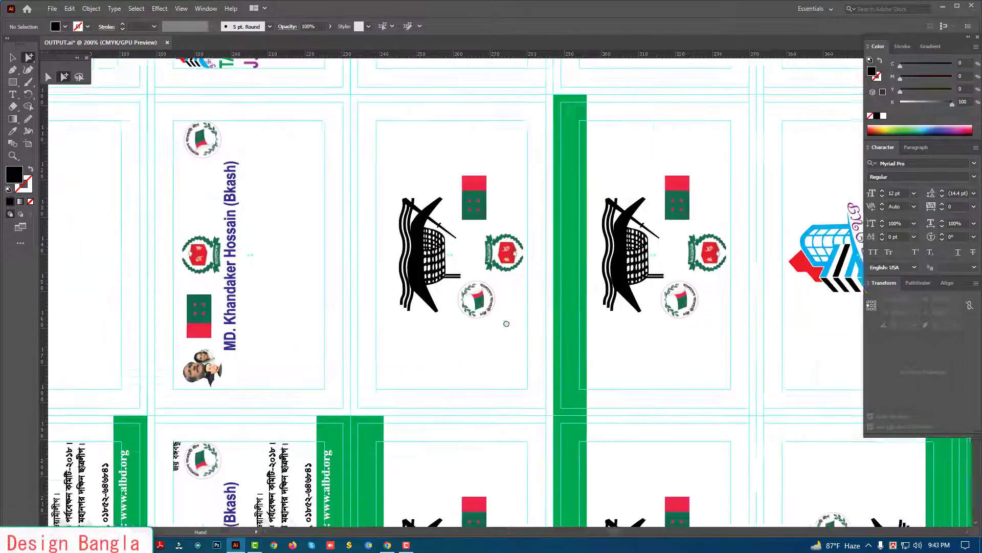
{"action": "scroll", "coordinate": [506, 324], "scroll_direction": "right", "scroll_amount": 1}
{"action": "left_click_drag", "start_coordinate": [568, 153], "coordinate": [568, 157]}
{"action": "key", "text": "Delete"}
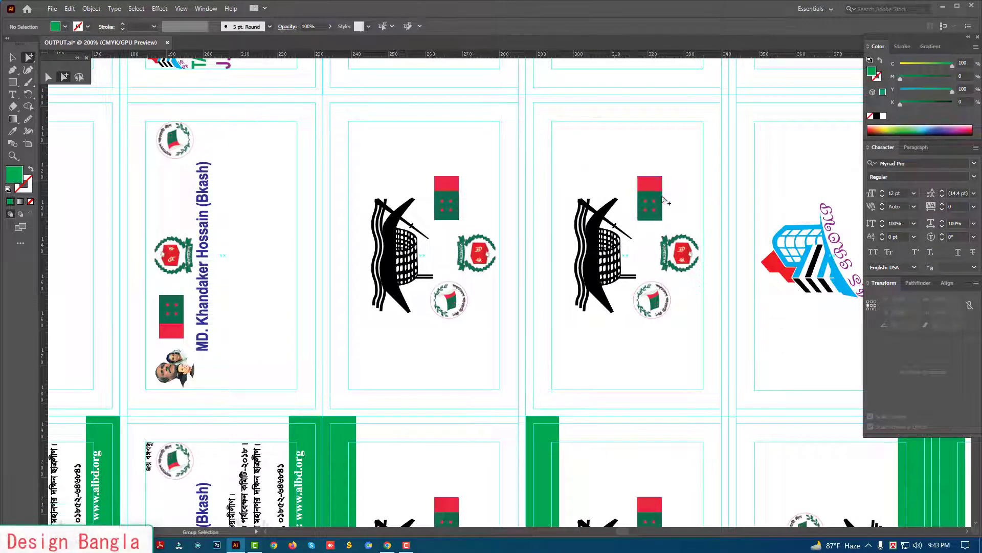
{"action": "left_click_drag", "start_coordinate": [724, 276], "coordinate": [529, 275]}
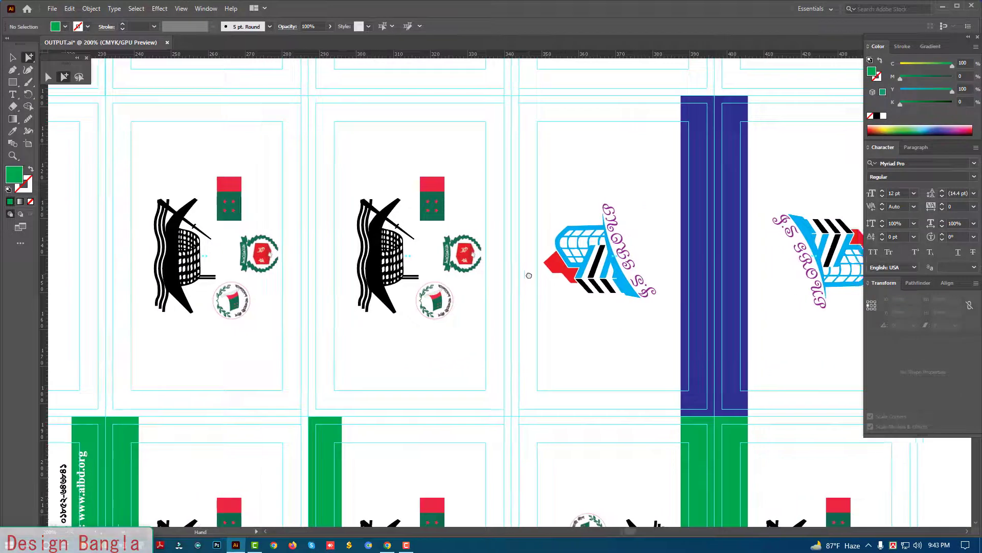
{"action": "left_click", "coordinate": [750, 212]}
{"action": "key", "text": "Delete"}
Delete the two right green strips and the left green strip along the Back to Back row.
{"action": "mouse_move", "coordinate": [563, 219]}
{"action": "left_mouse_down"}
{"action": "mouse_move", "coordinate": [394, 246]}
{"action": "mouse_move", "coordinate": [537, 222]}
{"action": "mouse_move", "coordinate": [555, 190]}
{"action": "left_mouse_up"}
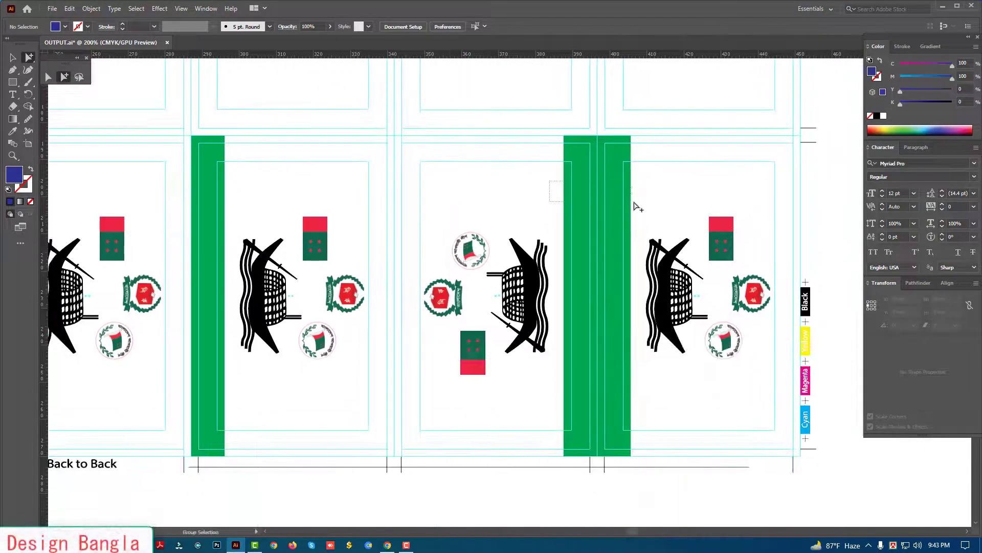
{"action": "left_click_drag", "start_coordinate": [634, 203], "coordinate": [640, 205]}
{"action": "key", "text": "Delete"}
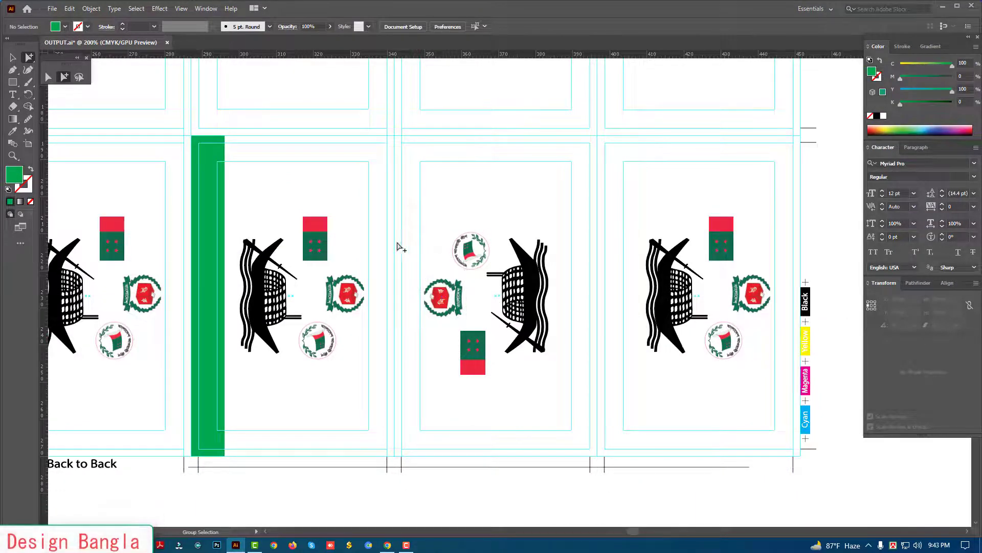
{"action": "left_click", "coordinate": [197, 160]}
{"action": "key", "text": "Delete"}
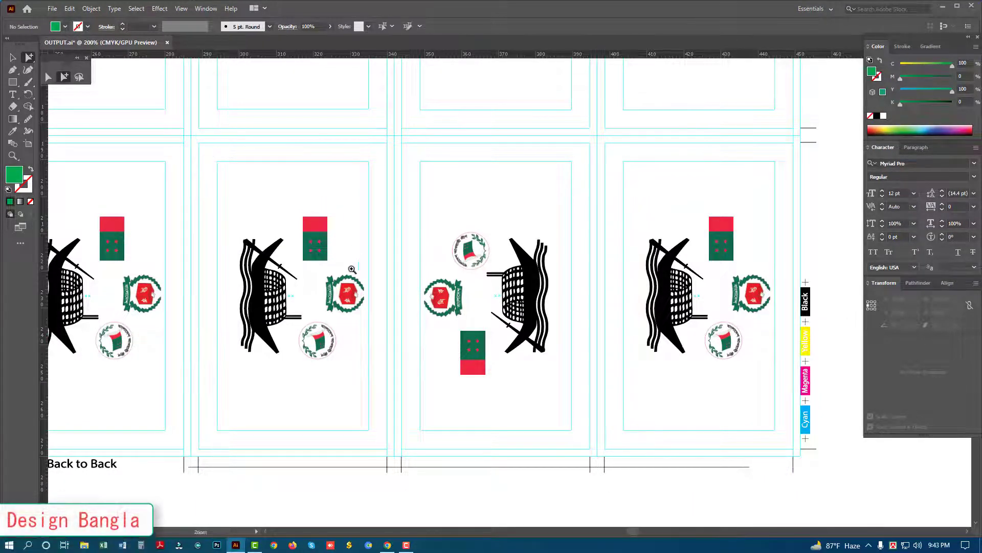
{"action": "left_click_drag", "start_coordinate": [214, 318], "coordinate": [540, 318]}
{"action": "left_click_drag", "start_coordinate": [332, 296], "coordinate": [507, 302]}
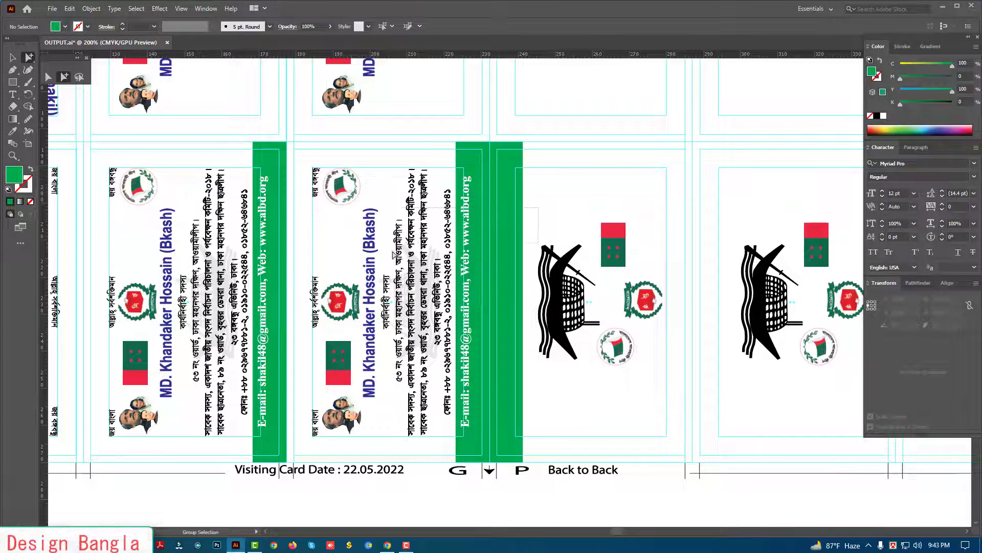
Delete the green stripe and all Bangla text lines from the second card.
{"action": "left_click_drag", "start_coordinate": [538, 208], "coordinate": [394, 251]}
{"action": "key", "text": "Delete"}
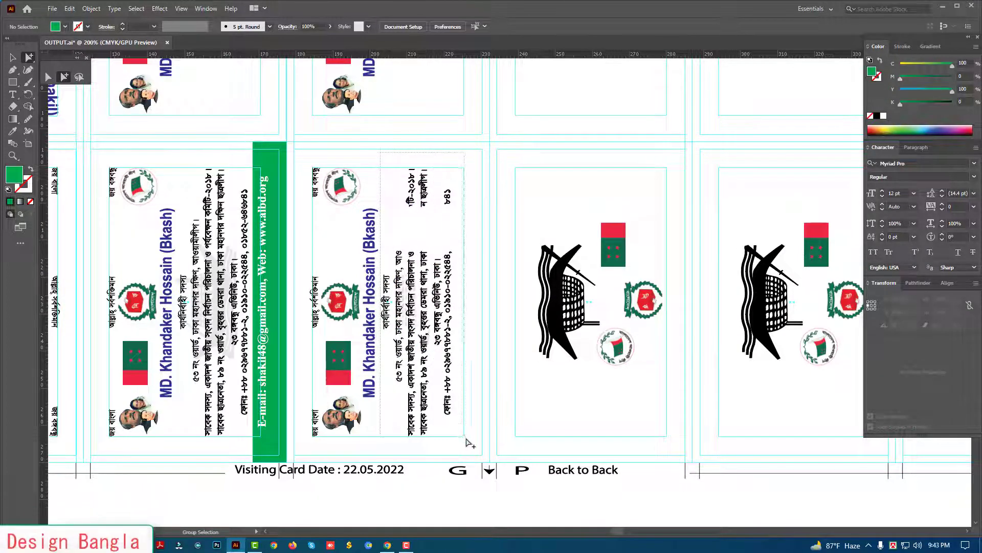
{"action": "left_click_drag", "start_coordinate": [380, 152], "coordinate": [465, 445]}
{"action": "key", "text": "Delete"}
Delete the three small Bangla labels at the card's top-left, middle emblem and bottom-left.
{"action": "left_click", "coordinate": [317, 174]}
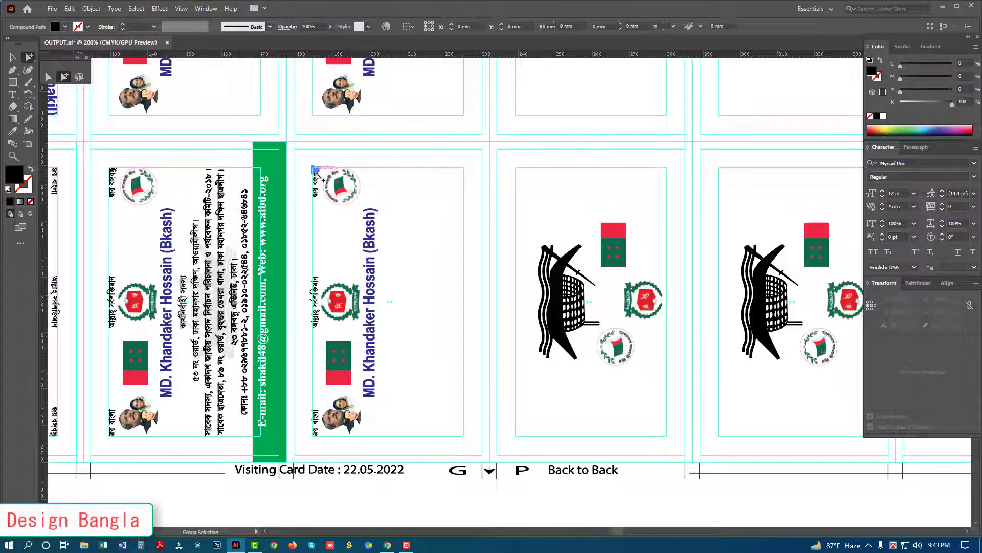
{"action": "key", "text": "Delete"}
{"action": "left_click", "coordinate": [315, 280]}
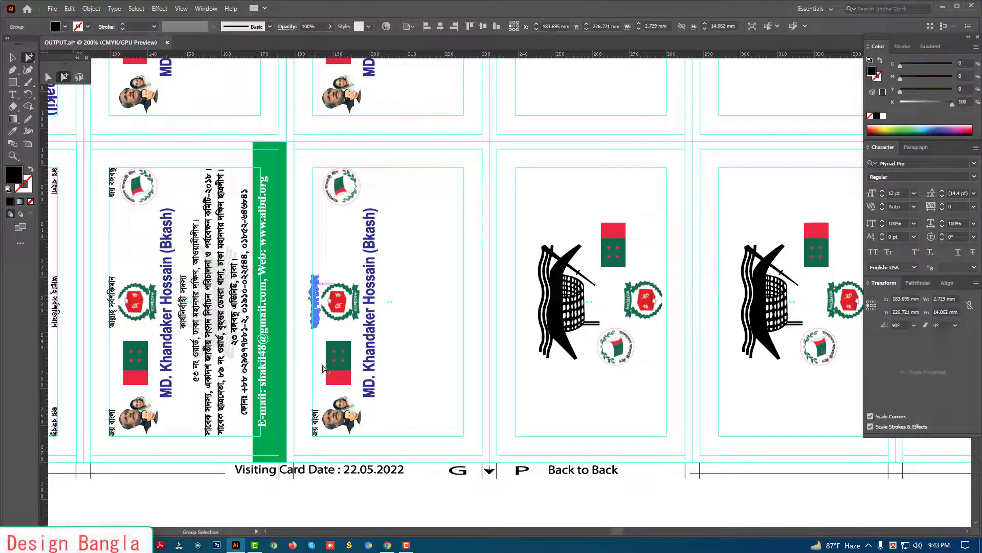
{"action": "key", "text": "Delete"}
{"action": "left_click", "coordinate": [315, 417]}
{"action": "key", "text": "Delete"}
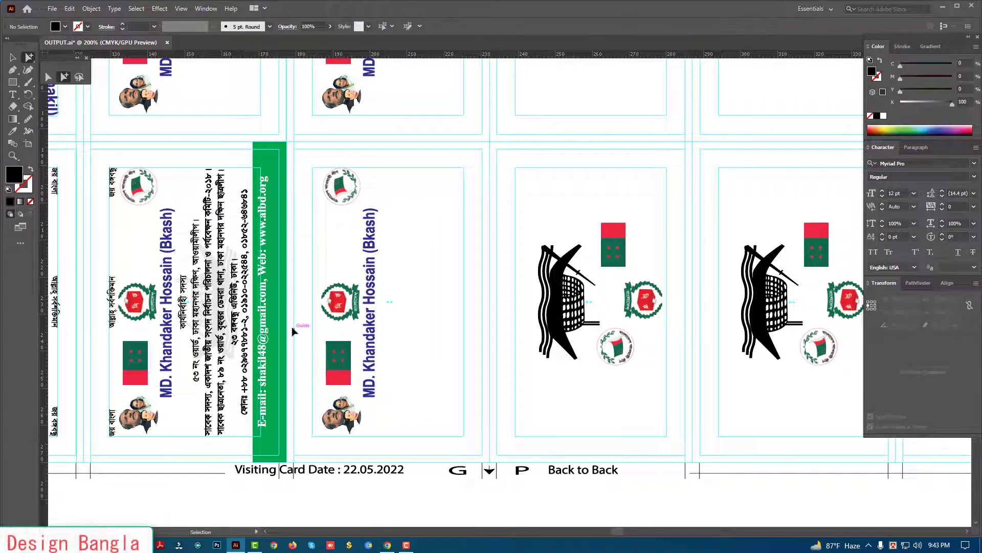
{"action": "left_click_drag", "start_coordinate": [289, 365], "coordinate": [462, 274]}
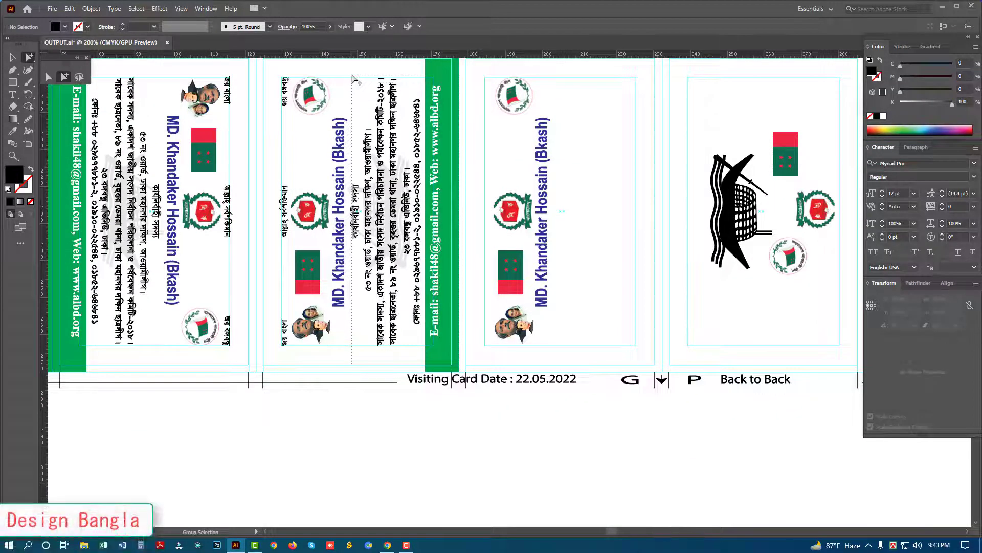
Delete the first card's Bangla text block and green stripe, plus its bottom-left Bangla label.
{"action": "left_click_drag", "start_coordinate": [353, 78], "coordinate": [372, 126]}
{"action": "key", "text": "Delete"}
{"action": "left_click_drag", "start_coordinate": [328, 249], "coordinate": [649, 301]}
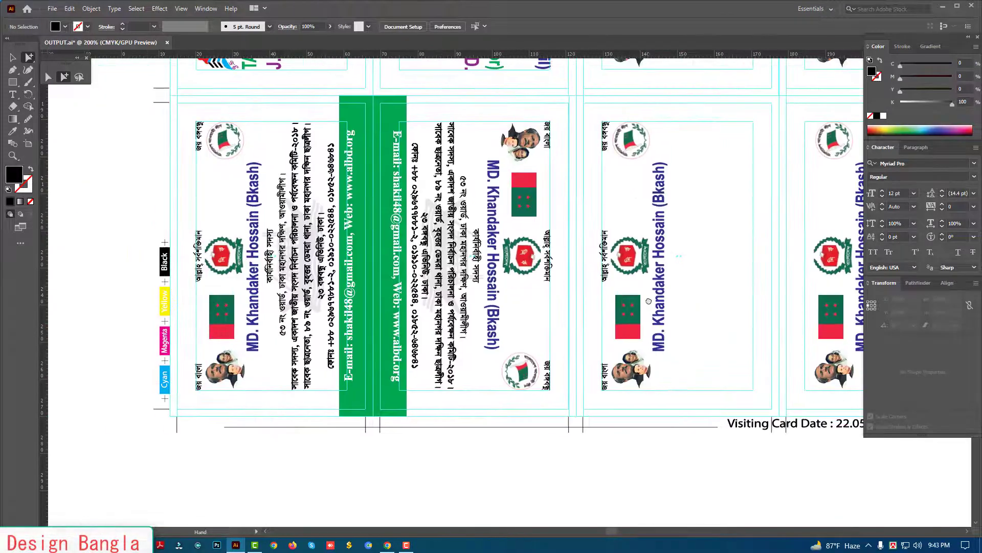
{"action": "left_click", "coordinate": [606, 149]}
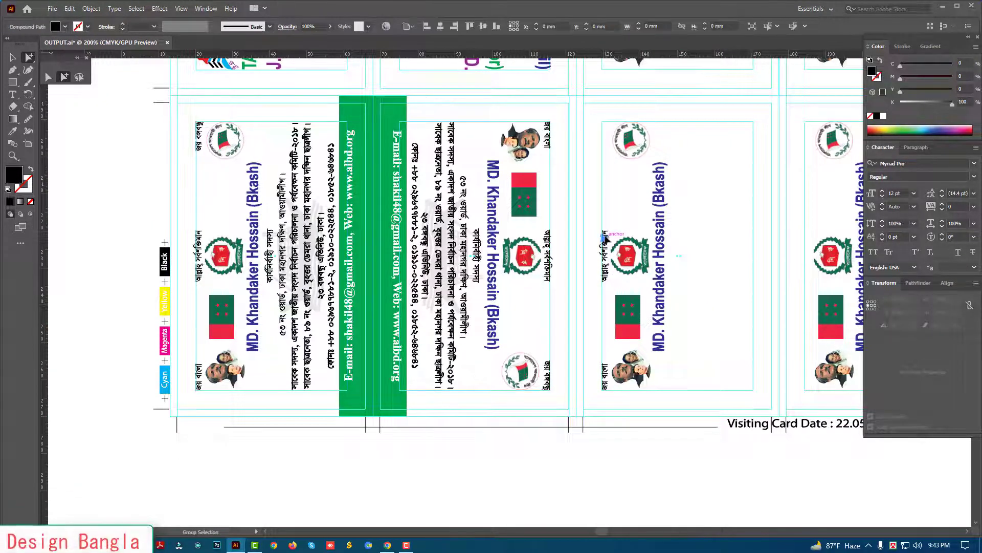
{"action": "left_click", "coordinate": [606, 239]}
{"action": "left_click", "coordinate": [601, 375]}
{"action": "left_click", "coordinate": [606, 378]}
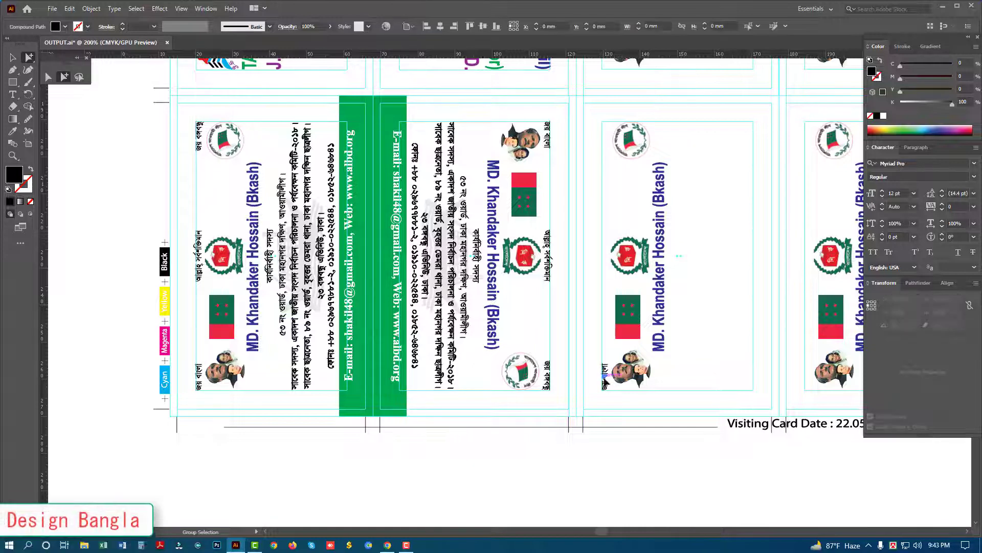
{"action": "key", "text": "Delete"}
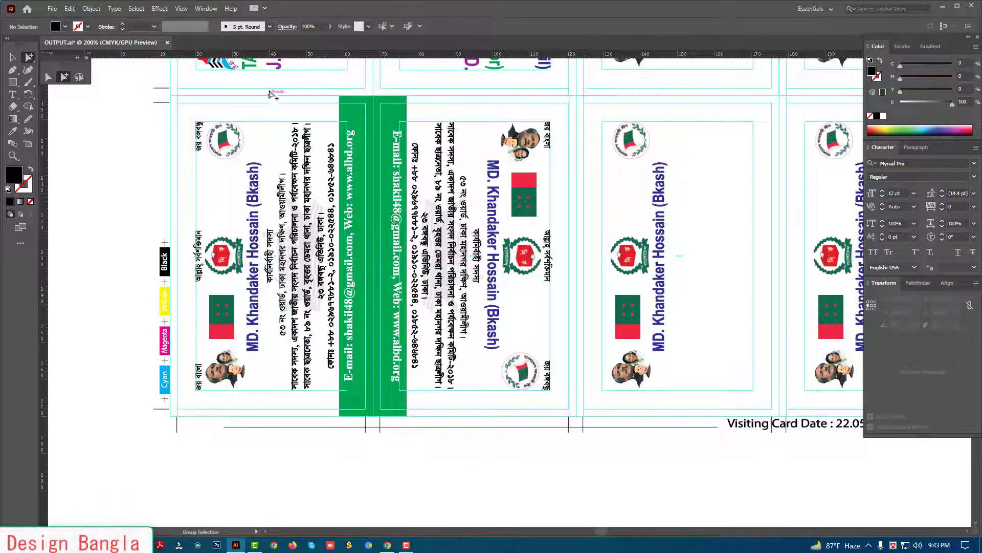
Remove the next card's green stripe, back text, leftover marks, and top-right and bottom-right Bangla labels.
{"action": "left_click_drag", "start_coordinate": [463, 364], "coordinate": [481, 399]}
{"action": "key", "text": "Delete"}
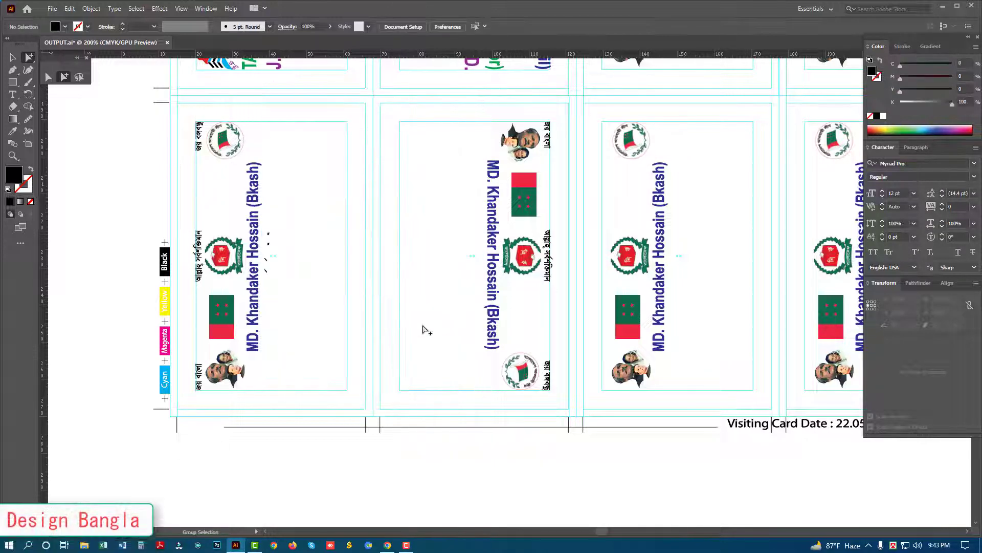
{"action": "mouse_move", "coordinate": [311, 301]}
{"action": "left_mouse_down"}
{"action": "mouse_move", "coordinate": [265, 226]}
{"action": "mouse_move", "coordinate": [279, 235]}
{"action": "left_mouse_up"}
{"action": "key", "text": "Delete"}
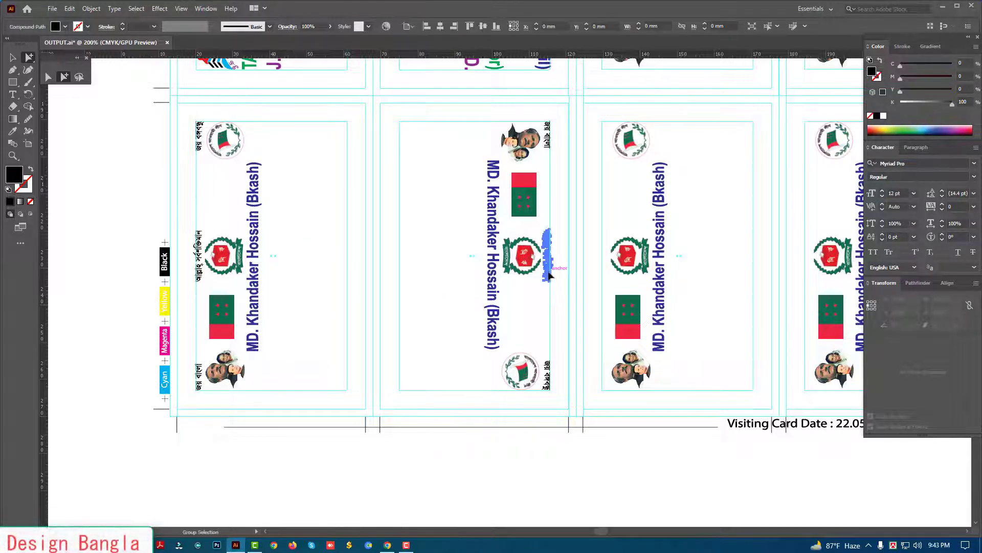
{"action": "left_click", "coordinate": [547, 135]}
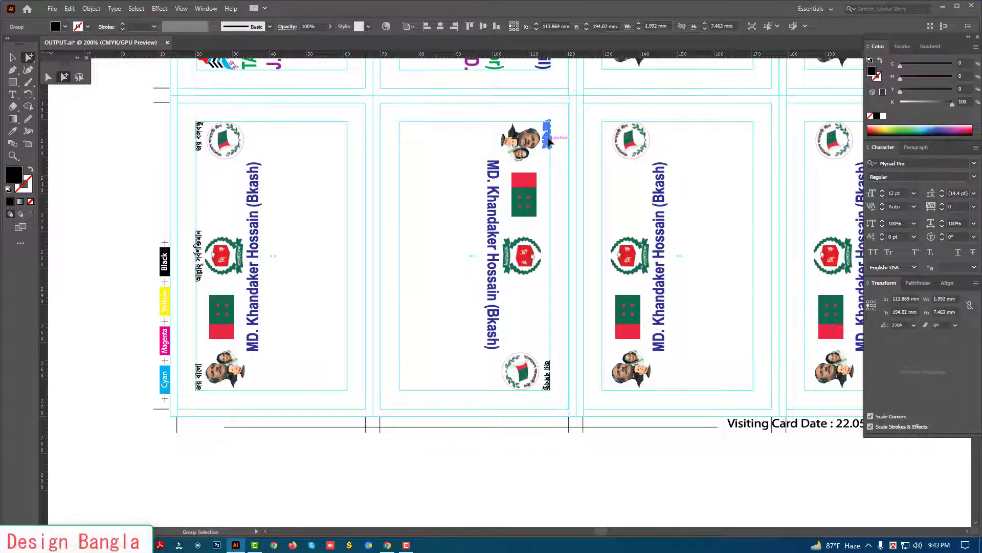
{"action": "key", "text": "Delete"}
{"action": "left_click", "coordinate": [548, 374]}
{"action": "key", "text": "Delete"}
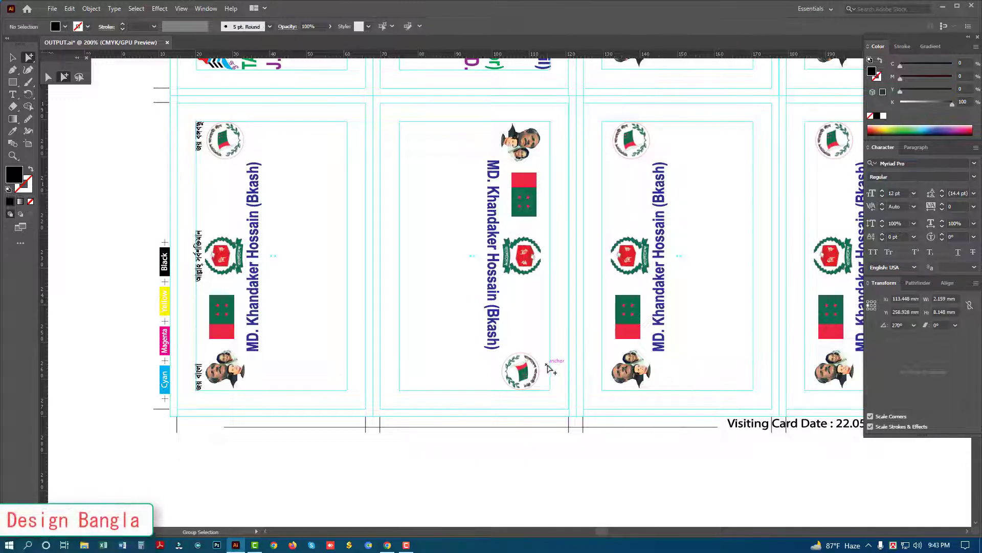
On the left card, delete the Bangla labels at top-left, beside the middle emblem, and near the portrait.
{"action": "scroll", "coordinate": [389, 340], "scroll_direction": "left", "scroll_amount": 6}
{"action": "scroll", "coordinate": [461, 307], "scroll_direction": "left", "scroll_amount": 1}
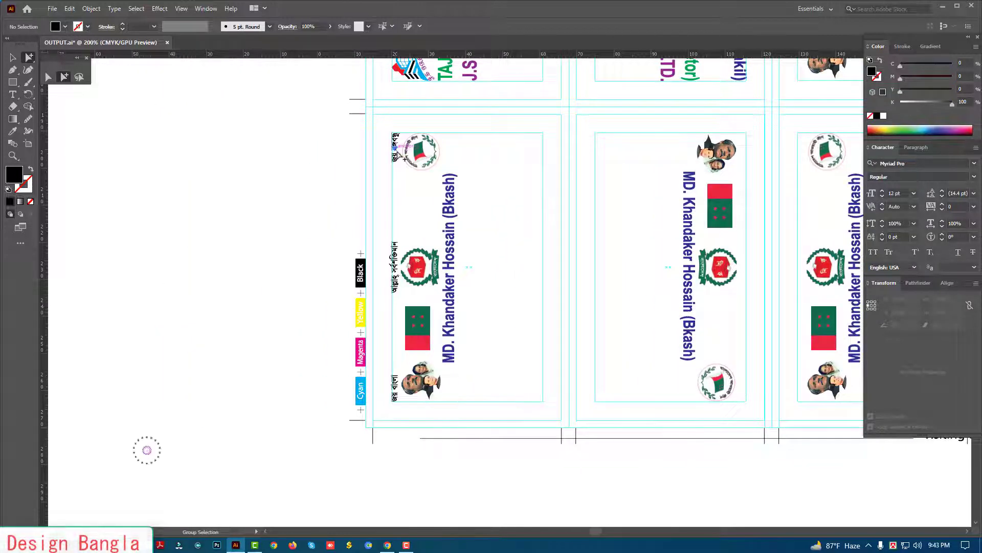
{"action": "left_click", "coordinate": [395, 147]}
{"action": "key", "text": "Delete"}
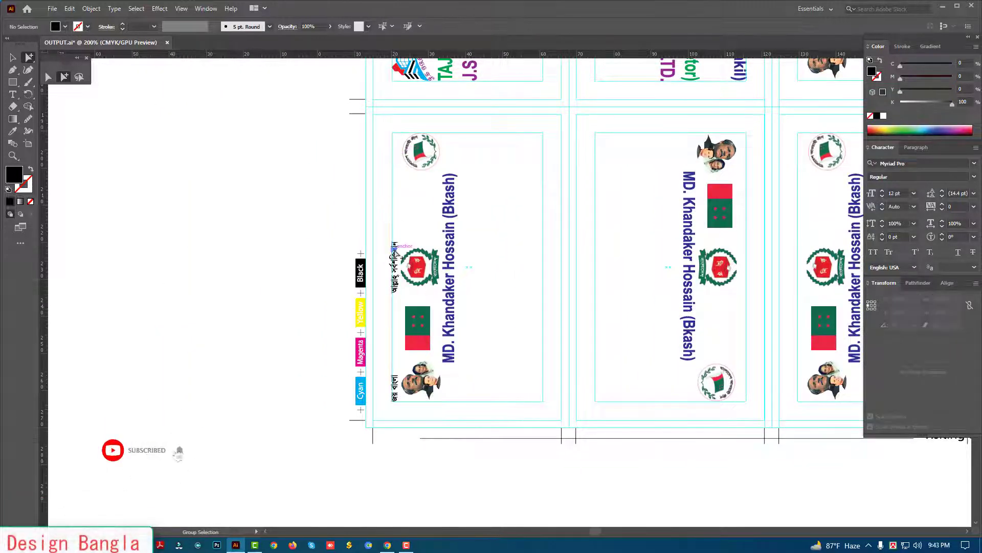
{"action": "left_click", "coordinate": [395, 253]}
{"action": "key", "text": "Delete"}
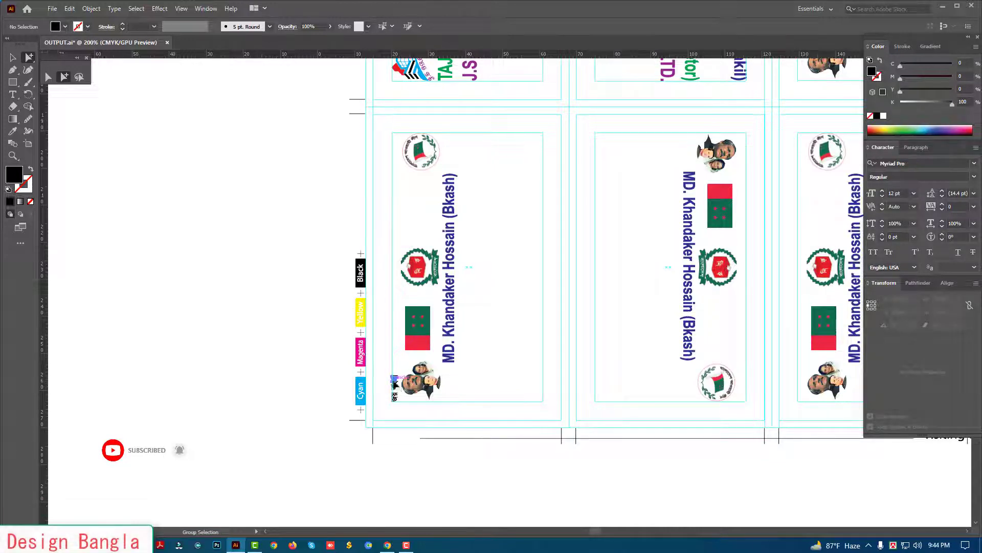
{"action": "left_click", "coordinate": [395, 381]}
{"action": "key", "text": "Delete"}
{"action": "key", "text": "ctrl+minus"}
{"action": "left_click_drag", "start_coordinate": [592, 165], "coordinate": [571, 350]}
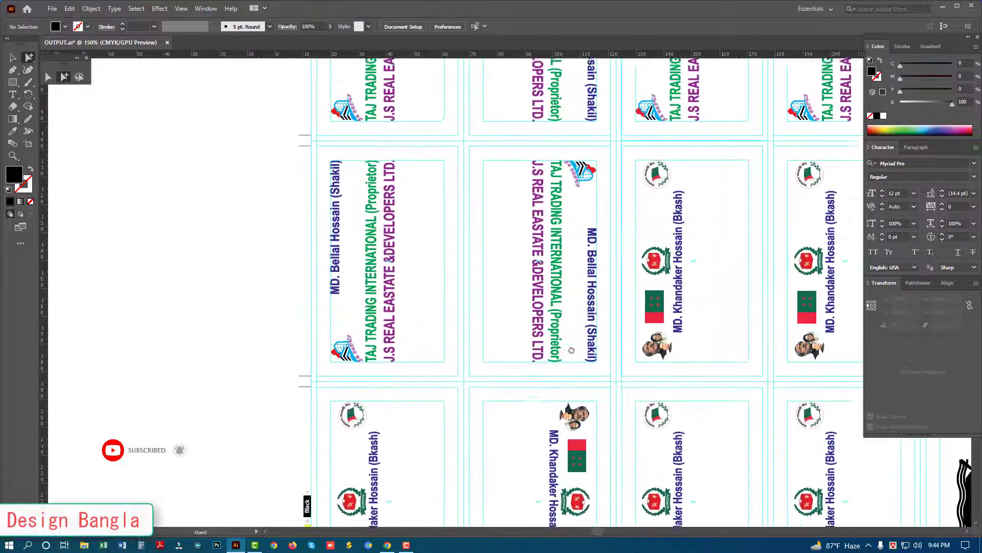
{"action": "key", "text": "ctrl+minus"}
{"action": "key", "text": "ctrl+minus"}
{"action": "left_click_drag", "start_coordinate": [276, 302], "coordinate": [374, 304]}
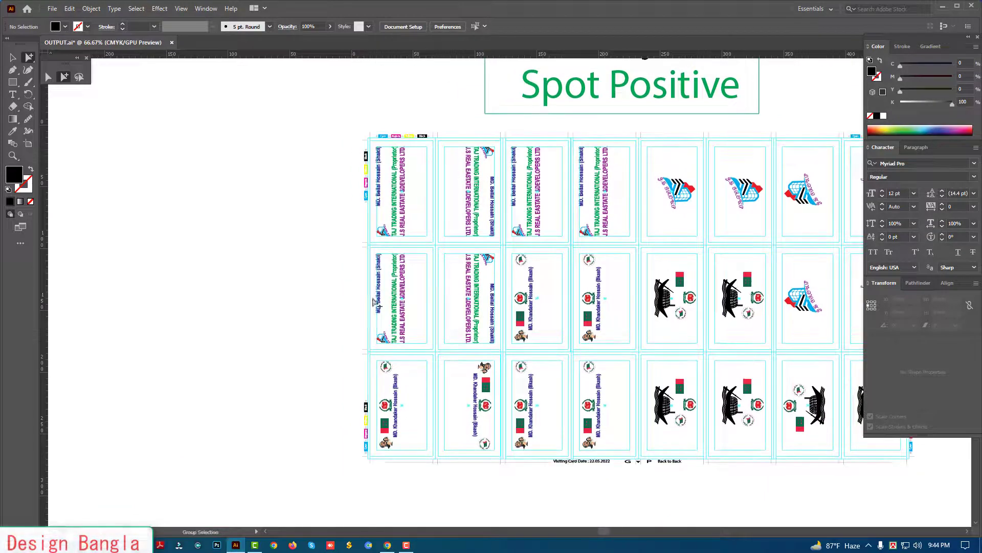
{"action": "left_click_drag", "start_coordinate": [701, 319], "coordinate": [599, 321]}
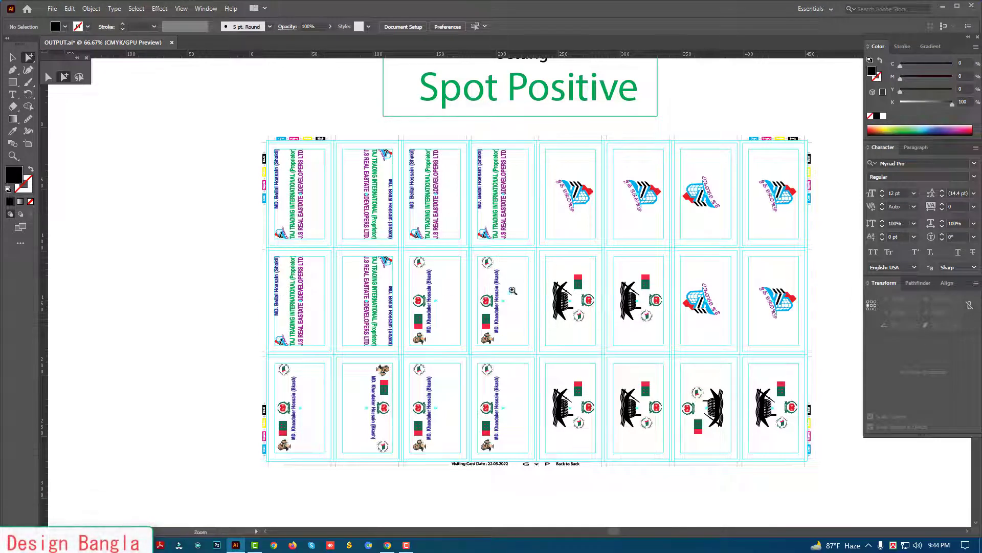
{"action": "key", "text": "ctrl+plus"}
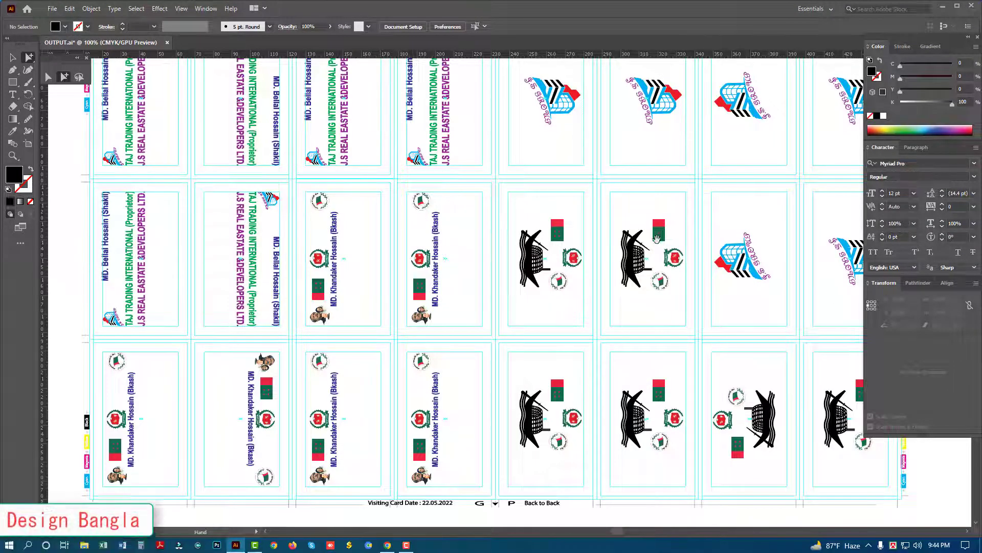
{"action": "key", "text": "ctrl+0"}
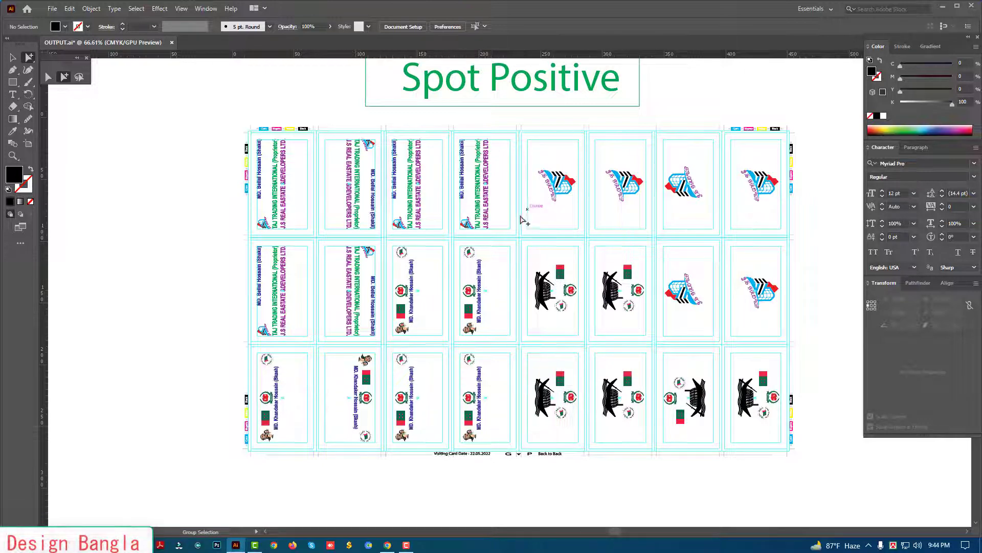
{"action": "left_click", "coordinate": [473, 239]}
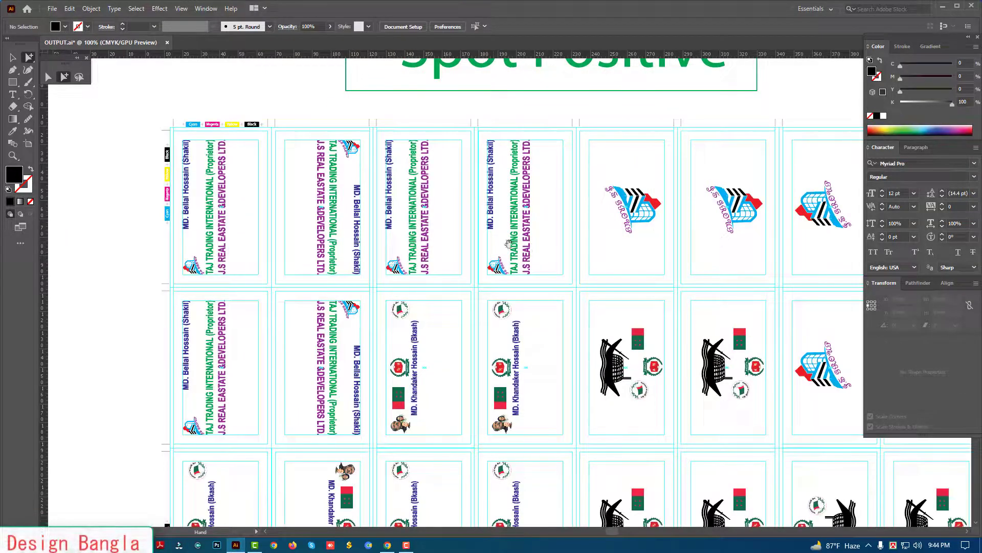
{"action": "left_click", "coordinate": [482, 224]}
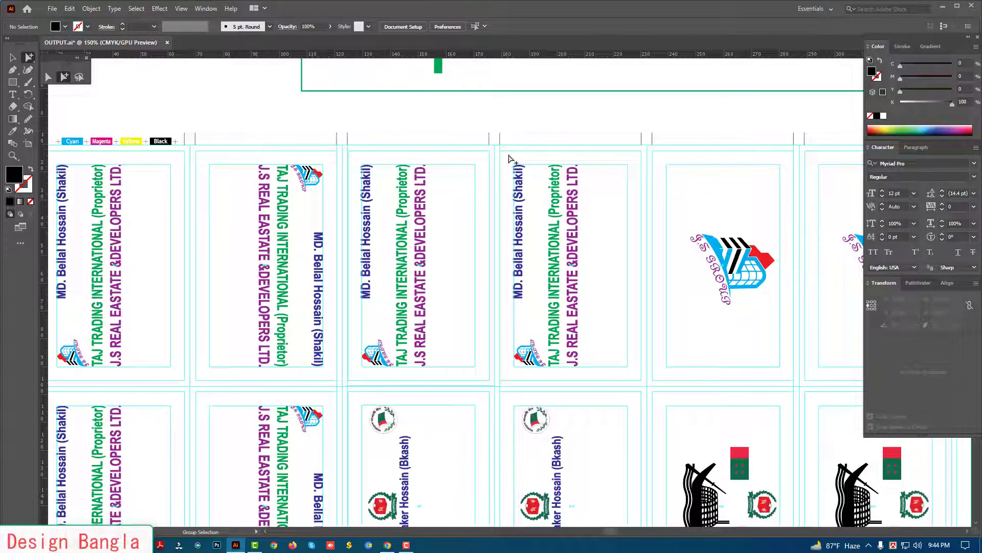
Make the fourth card's name and every green-filled line, like TAJ TRADING, black via Same Fill Color.
{"action": "left_click_drag", "start_coordinate": [544, 289], "coordinate": [545, 315]}
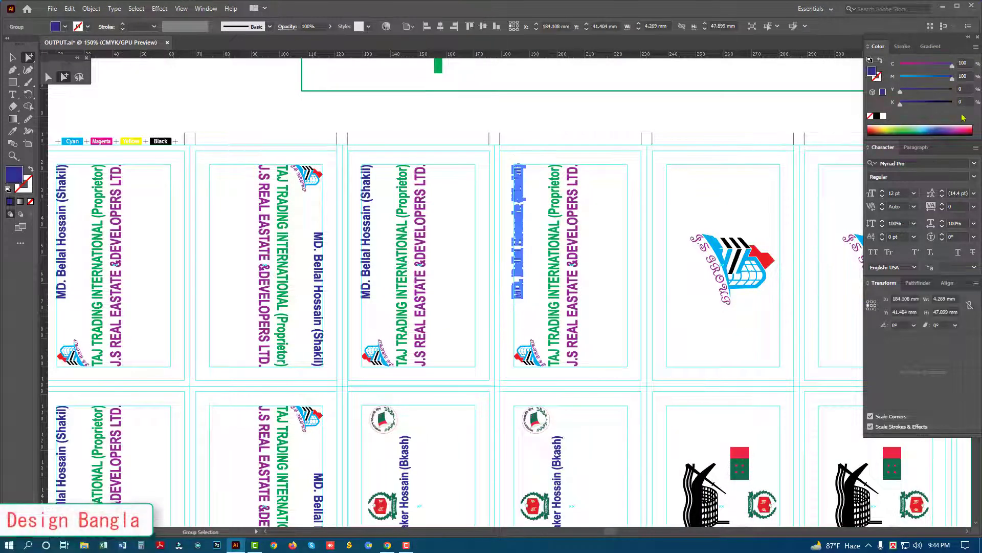
{"action": "left_click", "coordinate": [877, 117]}
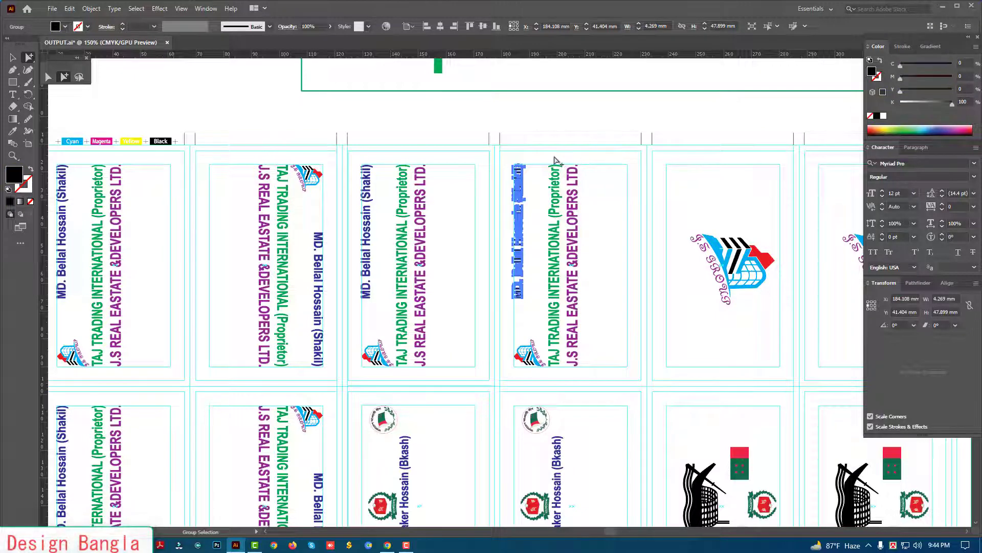
{"action": "left_click_drag", "start_coordinate": [543, 155], "coordinate": [607, 359]}
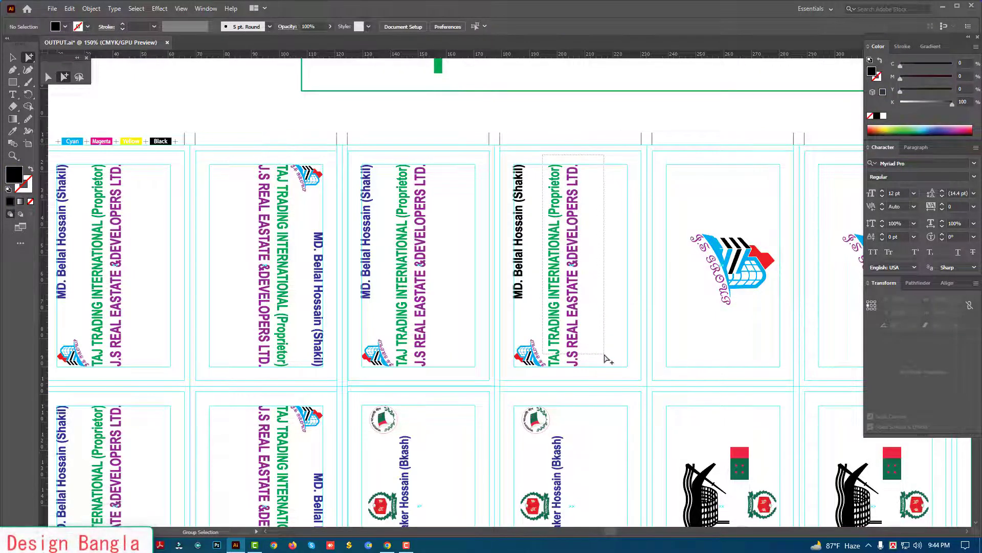
{"action": "left_click", "coordinate": [557, 305]}
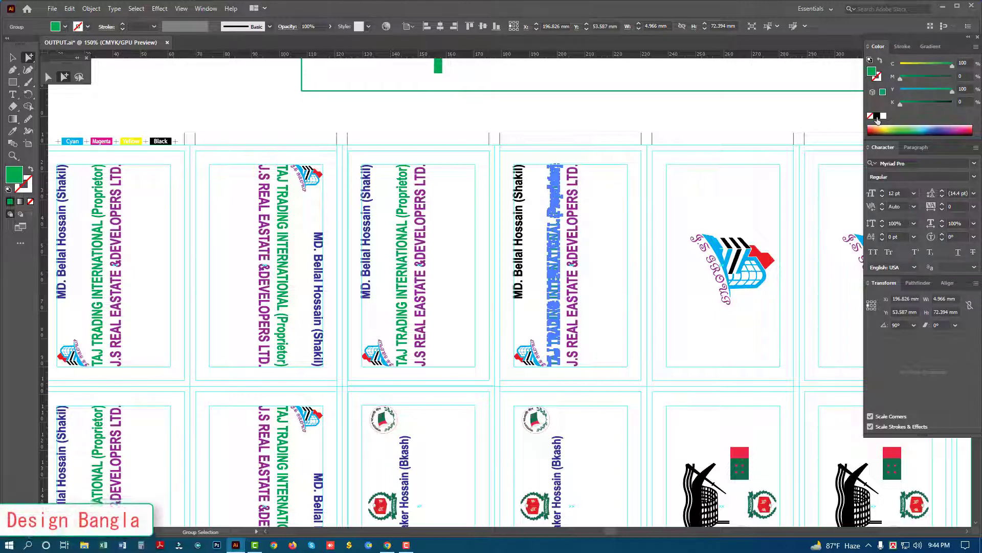
{"action": "key", "text": "ctrl+minus"}
{"action": "key", "text": "ctrl+minus"}
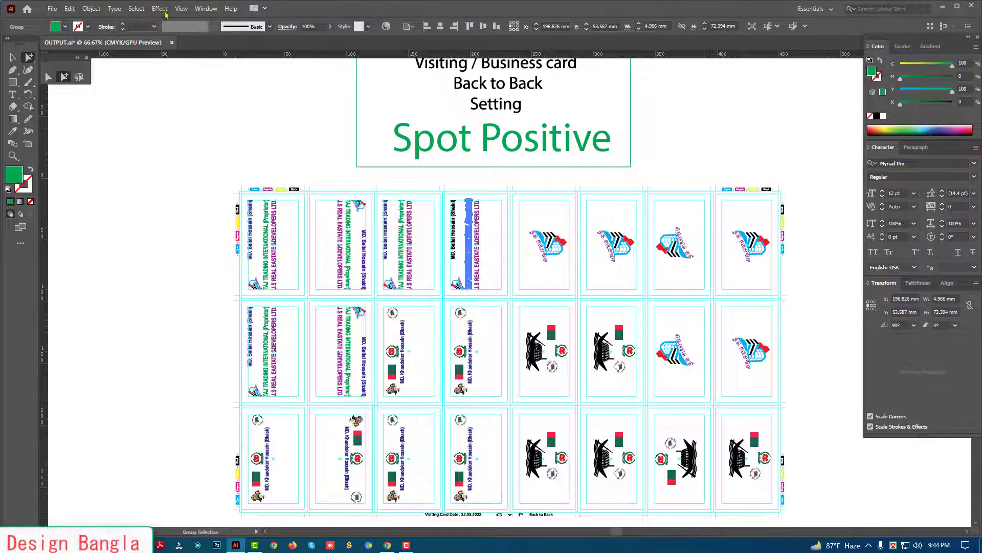
{"action": "left_click", "coordinate": [137, 9]}
{"action": "mouse_move", "coordinate": [151, 106]}
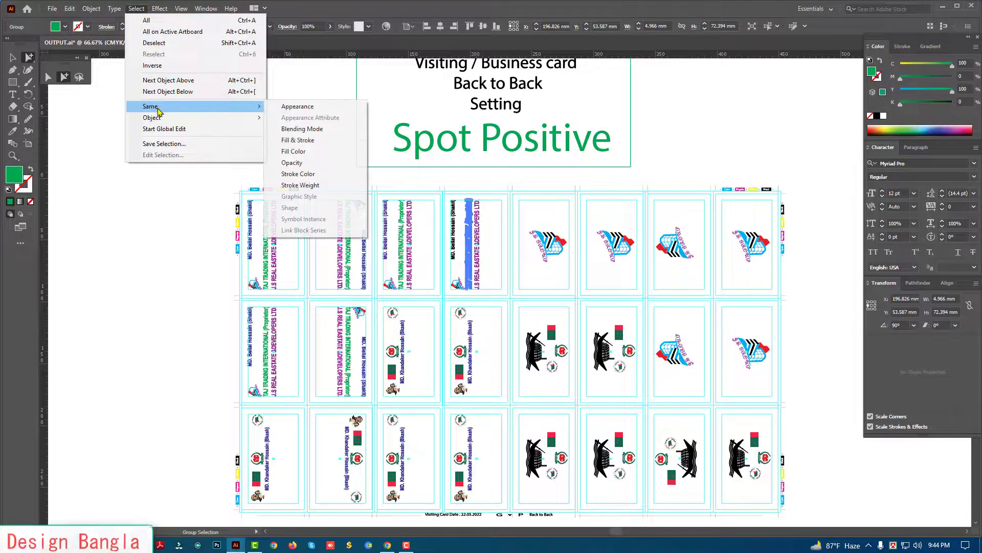
{"action": "left_click", "coordinate": [302, 157]}
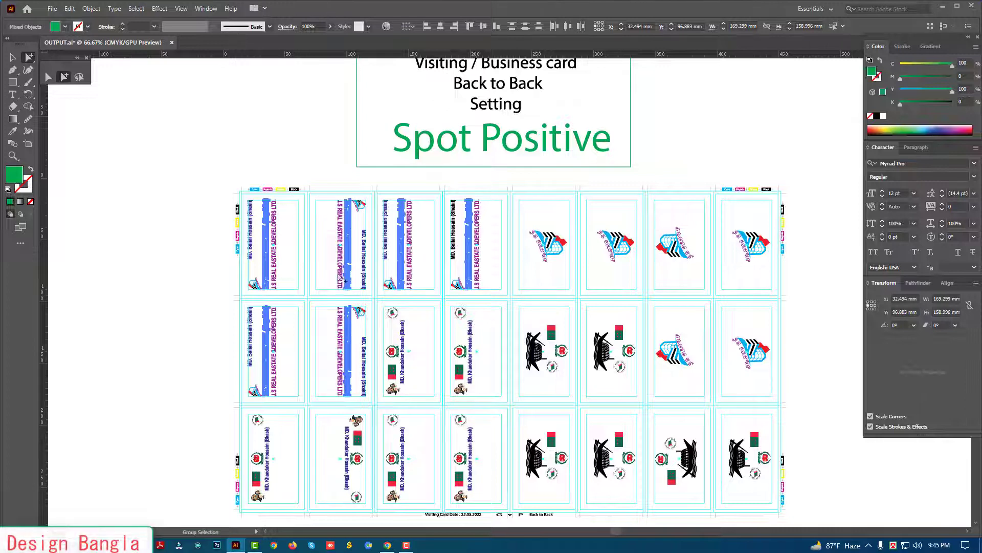
{"action": "left_click", "coordinate": [876, 116]}
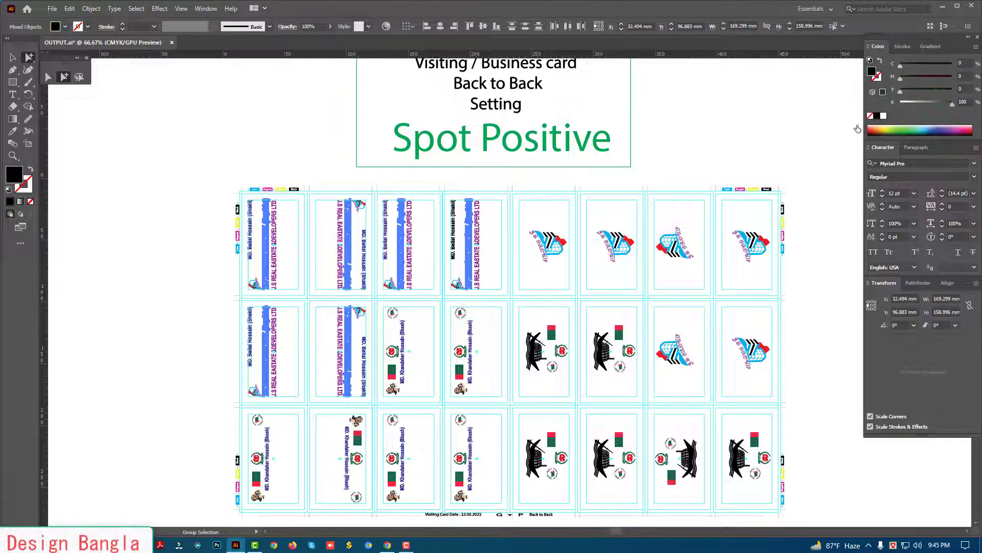
{"action": "key", "text": "Delete"}
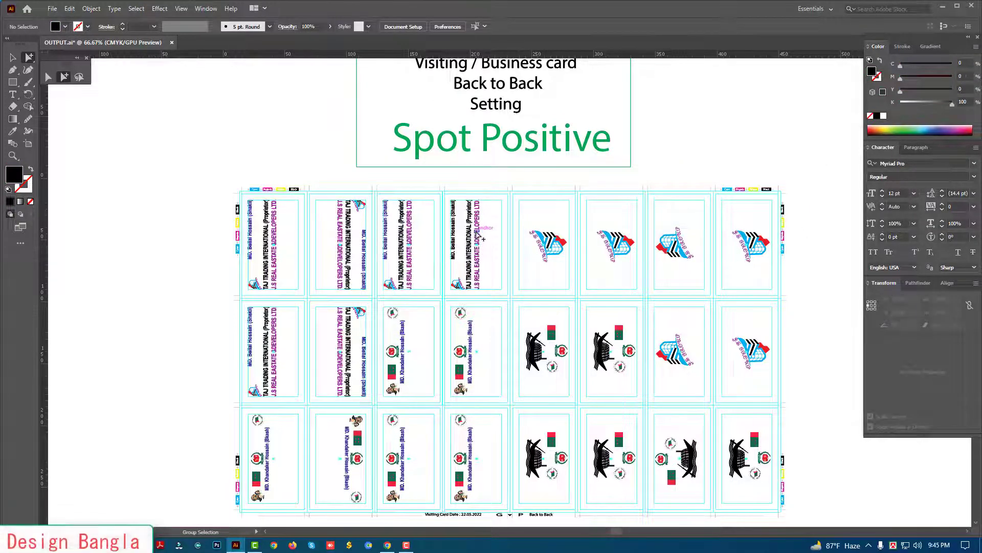
Select all the magenta company-name lines together and fill them black.
{"action": "left_click", "coordinate": [477, 233]}
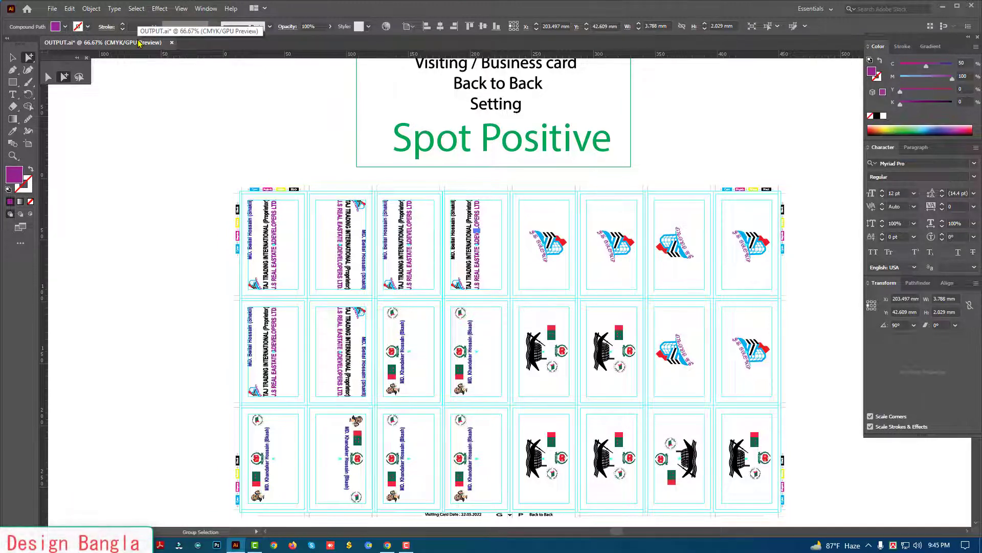
{"action": "key", "text": "ctrl+shift+a"}
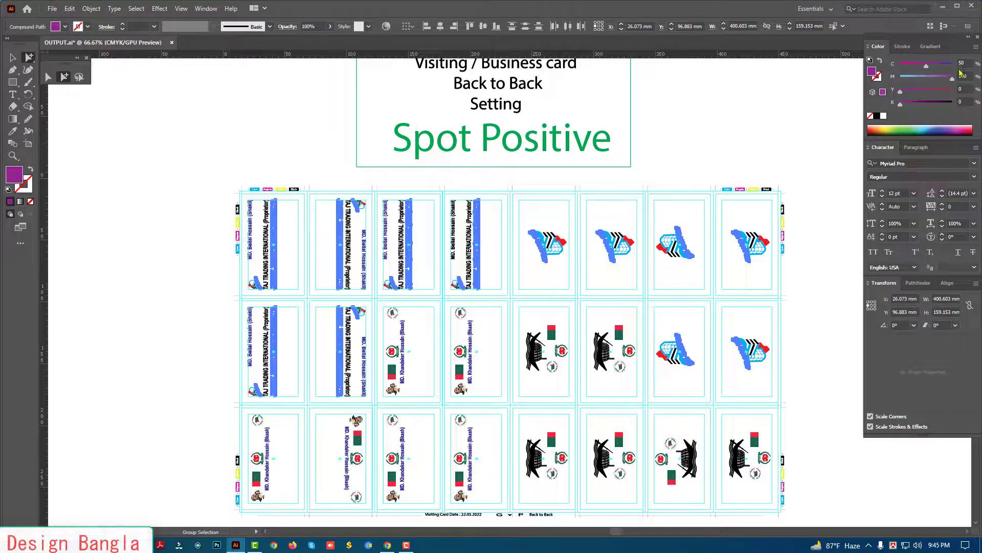
{"action": "left_click", "coordinate": [876, 117]}
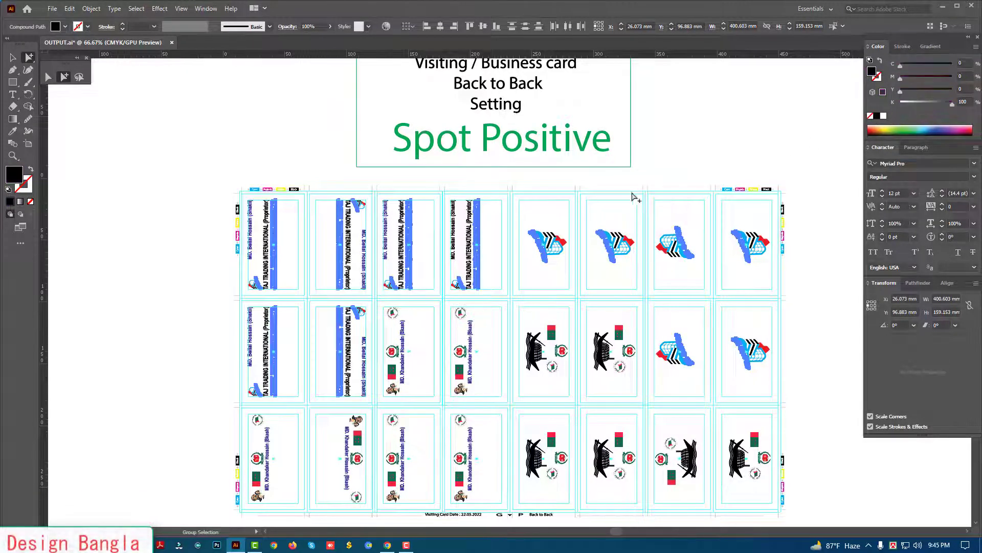
{"action": "left_click", "coordinate": [610, 213]}
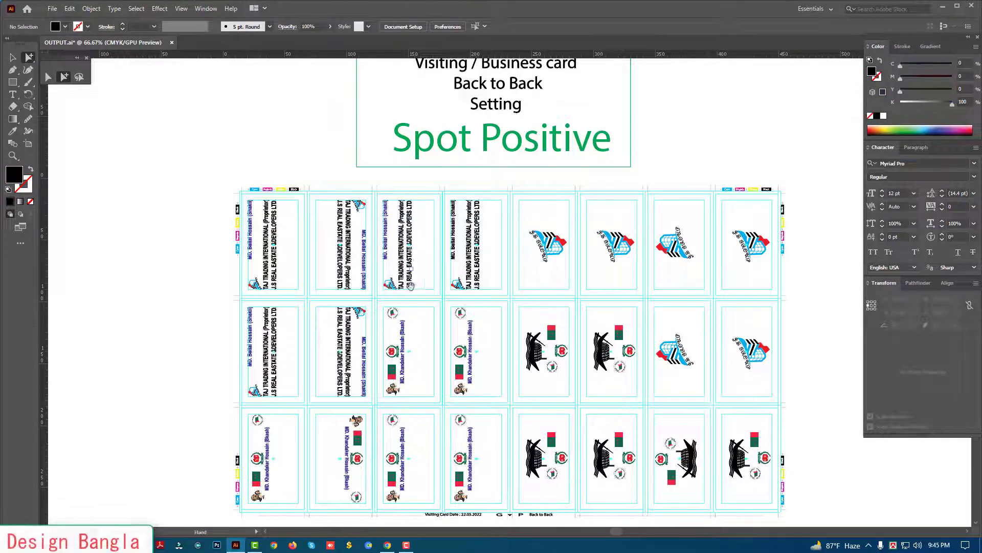
Select the blue name lines on every card and fill them black.
{"action": "left_click_drag", "start_coordinate": [415, 286], "coordinate": [578, 286]}
{"action": "left_click_drag", "start_coordinate": [372, 239], "coordinate": [527, 309]}
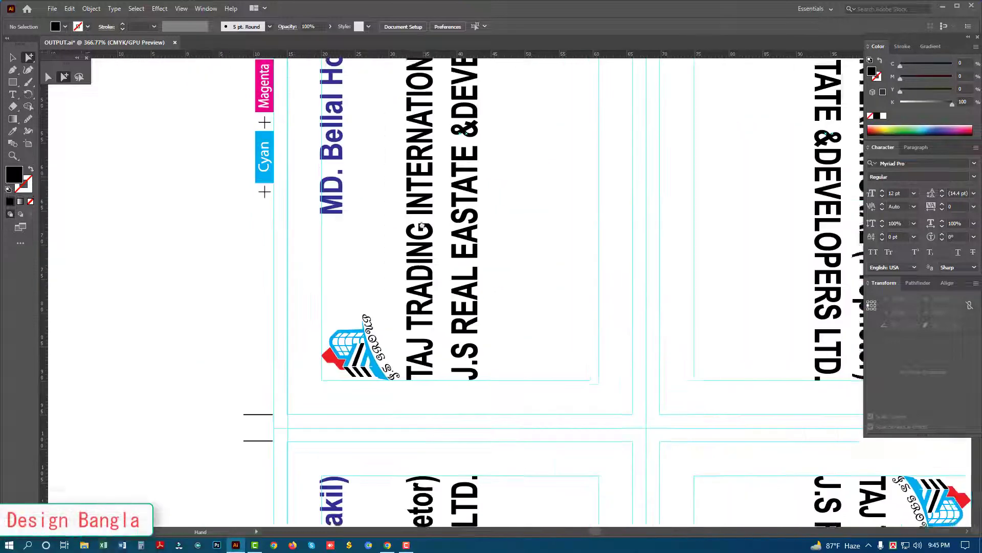
{"action": "left_click_drag", "start_coordinate": [271, 164], "coordinate": [362, 199]}
{"action": "left_click", "coordinate": [363, 199]}
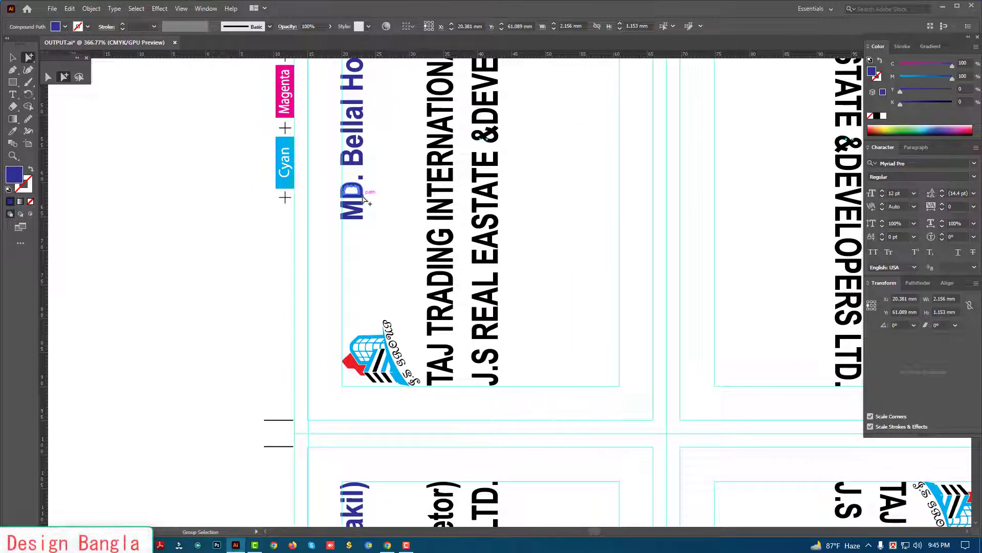
{"action": "left_click", "coordinate": [362, 200]}
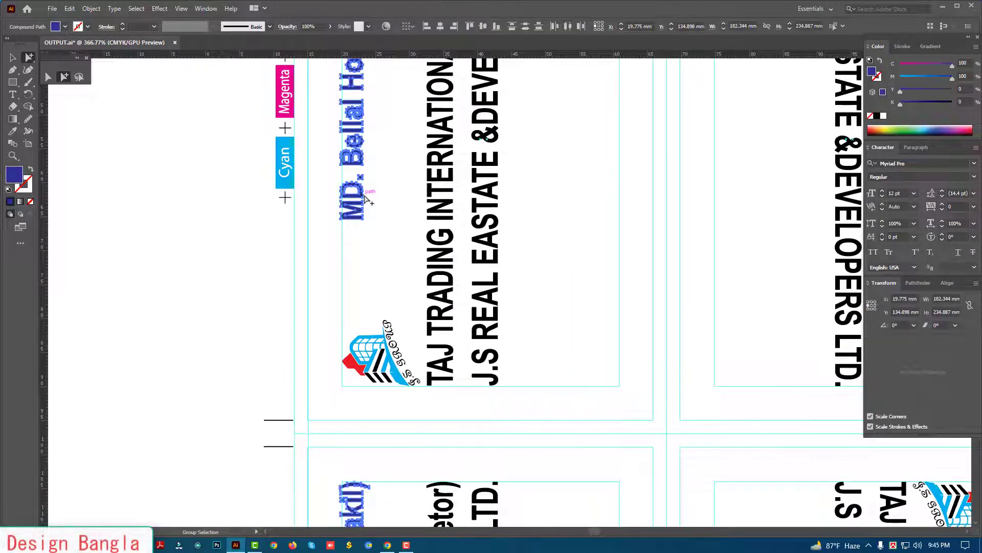
{"action": "left_click", "coordinate": [574, 249], "text": "ctrl+alt"}
{"action": "left_click_drag", "start_coordinate": [496, 229], "coordinate": [494, 200]}
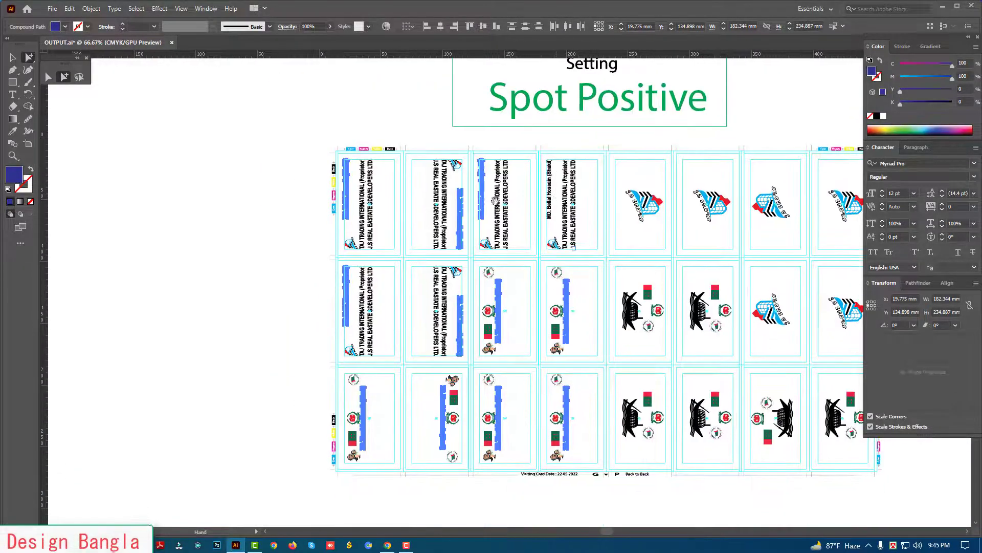
{"action": "left_click", "coordinate": [877, 116]}
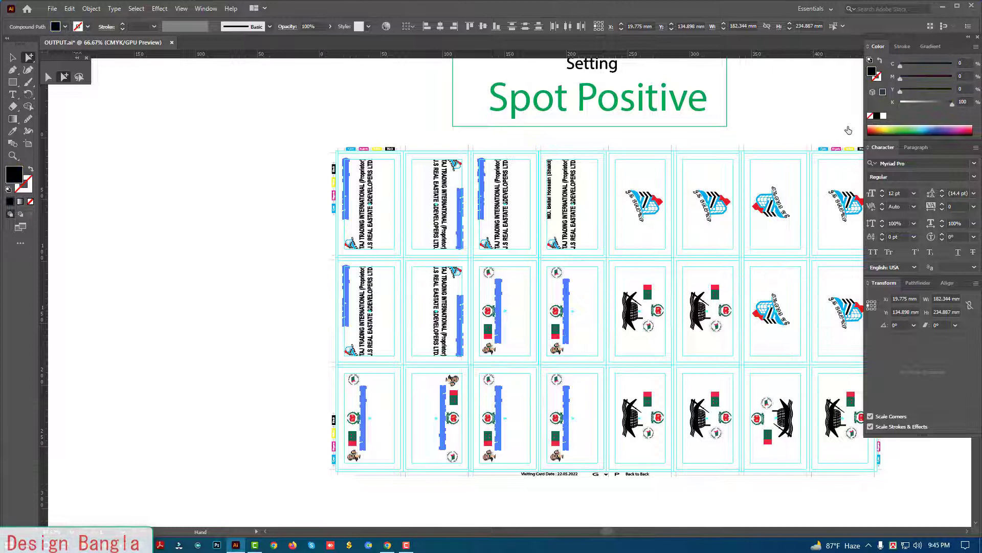
{"action": "left_click", "coordinate": [631, 228]}
Select all logo parts sharing the cyan fill and fill them black.
{"action": "left_click", "coordinate": [333, 236]}
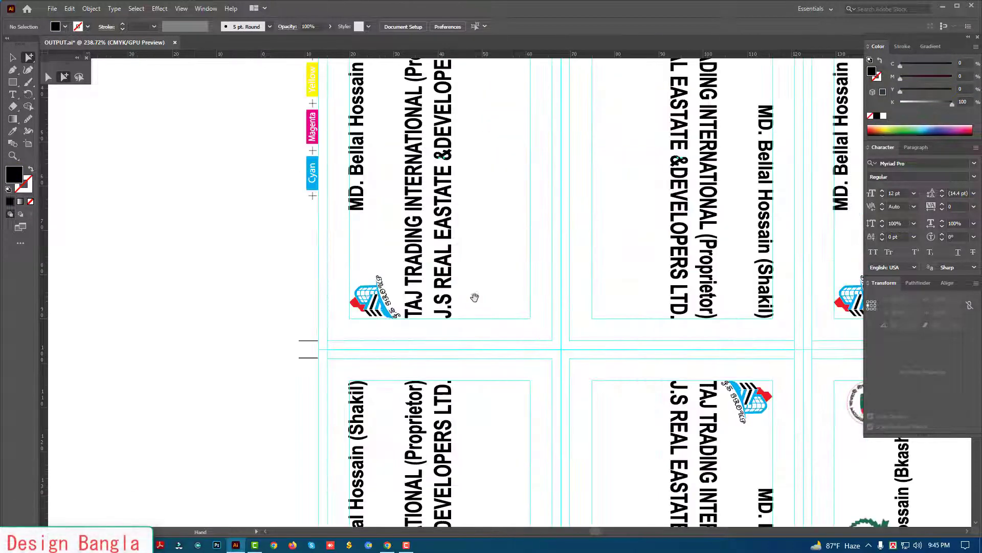
{"action": "left_click", "coordinate": [471, 351]}
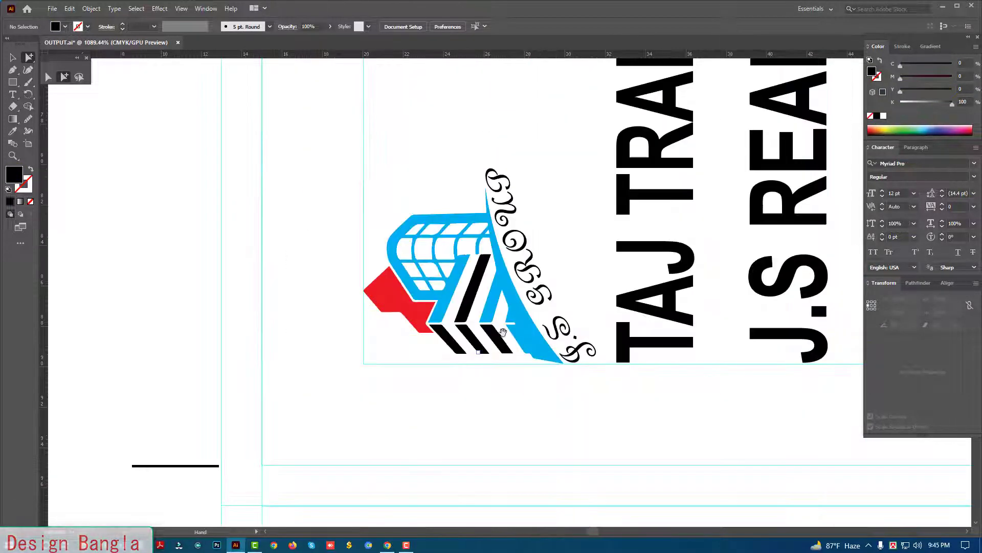
{"action": "left_click", "coordinate": [502, 287]}
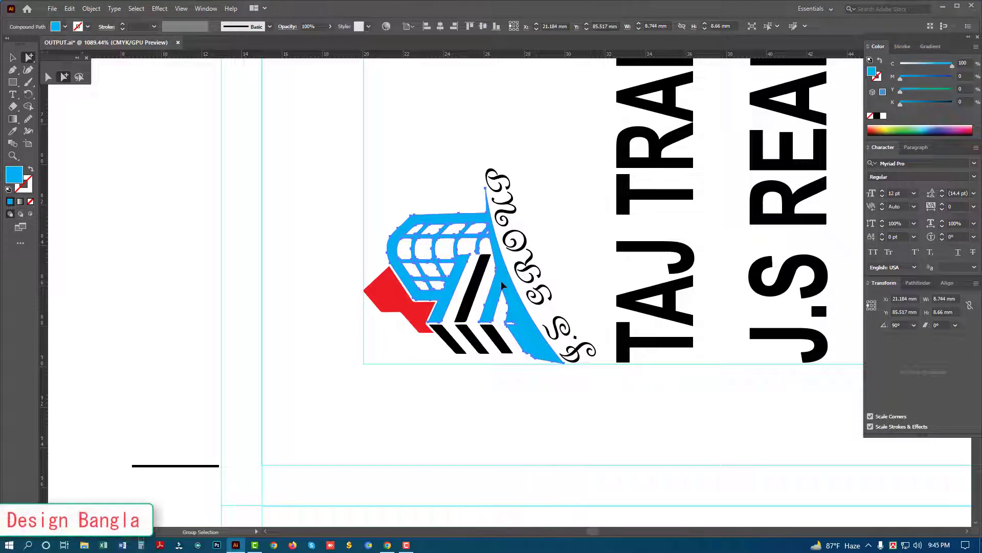
{"action": "key", "text": "ctrl+a"}
{"action": "key", "text": "ctrl+1"}
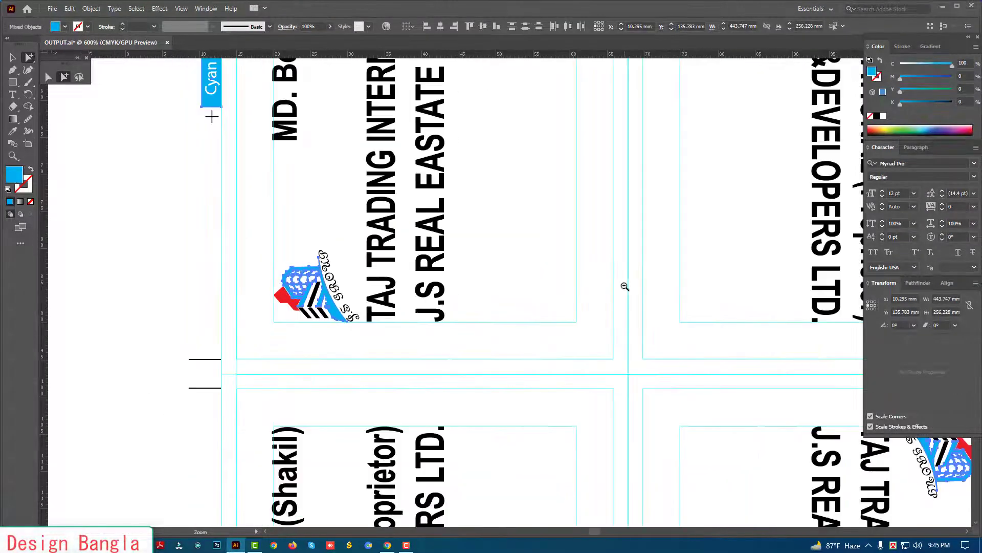
{"action": "key", "text": "ctrl+minus"}
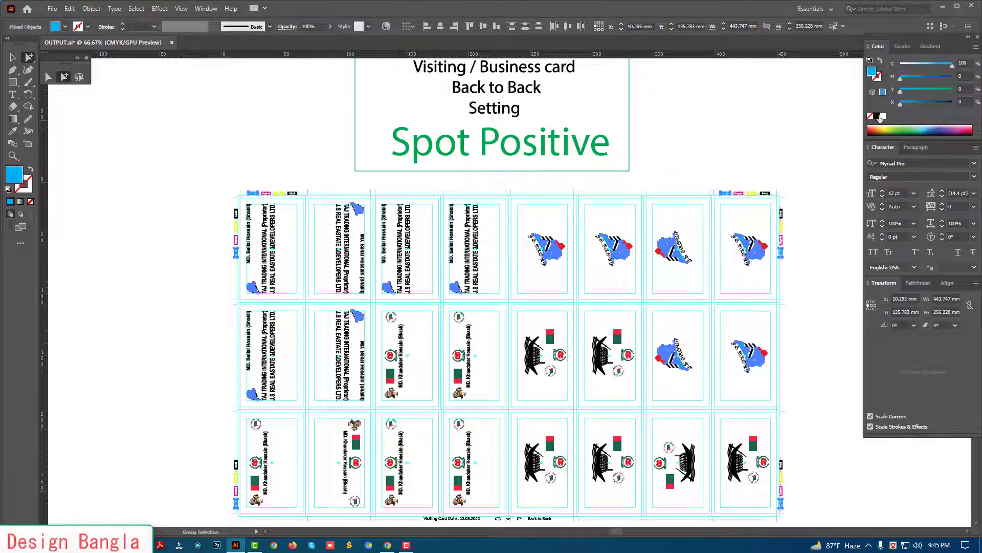
{"action": "left_click", "coordinate": [878, 116]}
Select every red logo shape by matching fill and make them all black.
{"action": "left_click", "coordinate": [430, 307]}
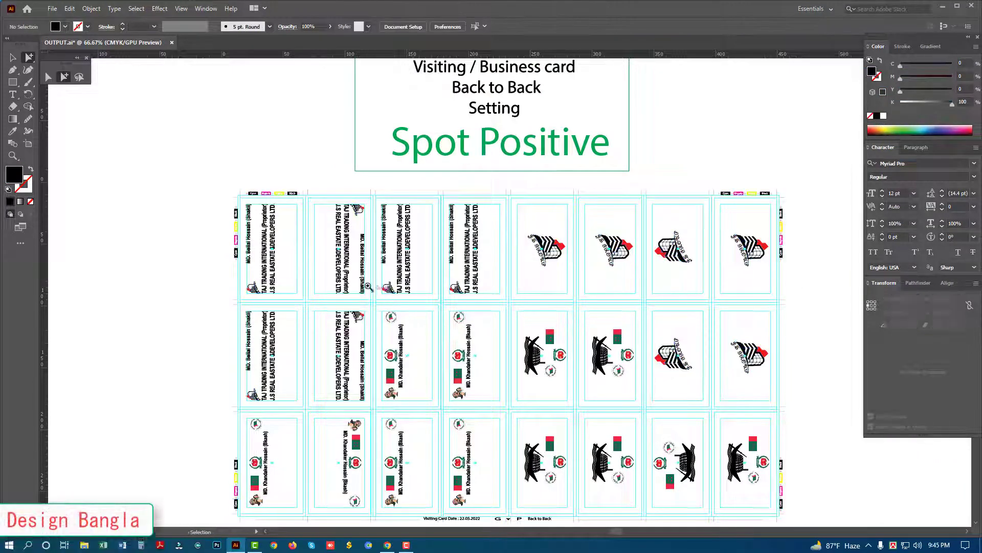
{"action": "left_click_drag", "start_coordinate": [364, 280], "coordinate": [407, 305]}
{"action": "left_click", "coordinate": [419, 232]}
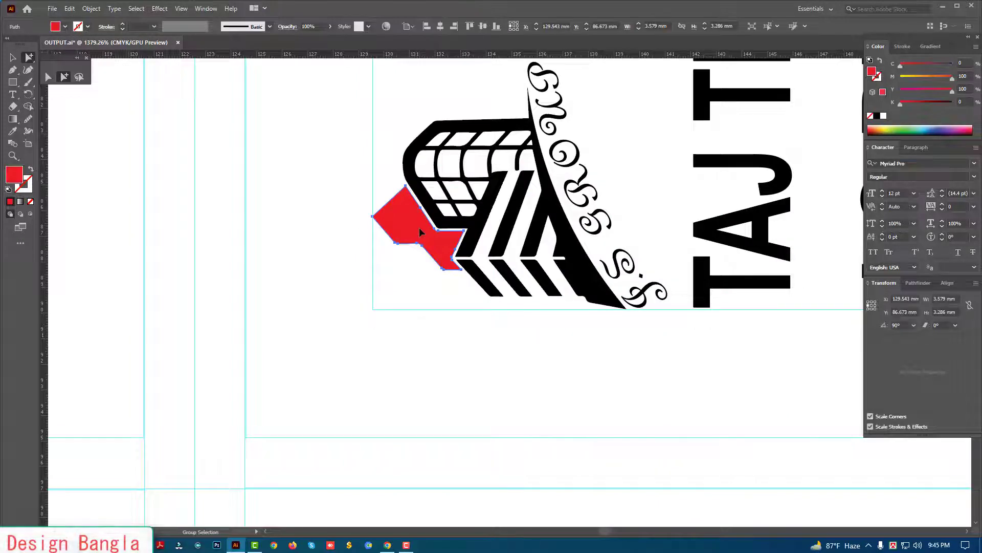
{"action": "left_click", "coordinate": [420, 232]}
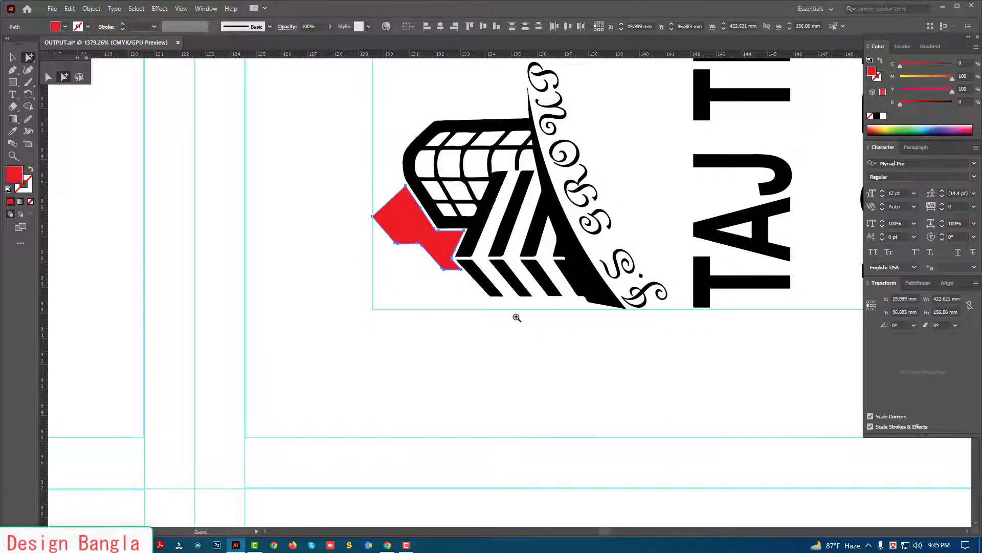
{"action": "left_click", "coordinate": [517, 317], "text": "alt"}
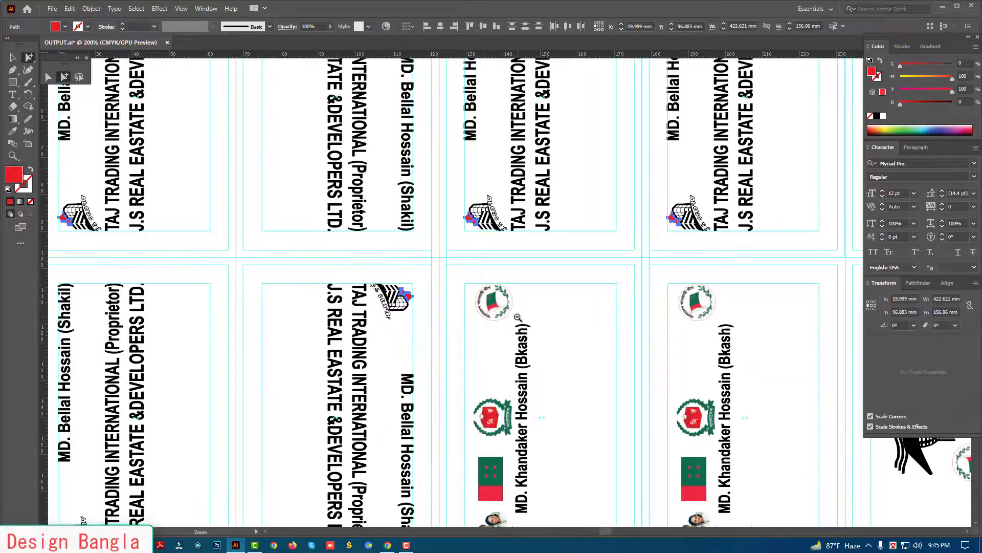
{"action": "left_click", "coordinate": [518, 317], "text": "alt"}
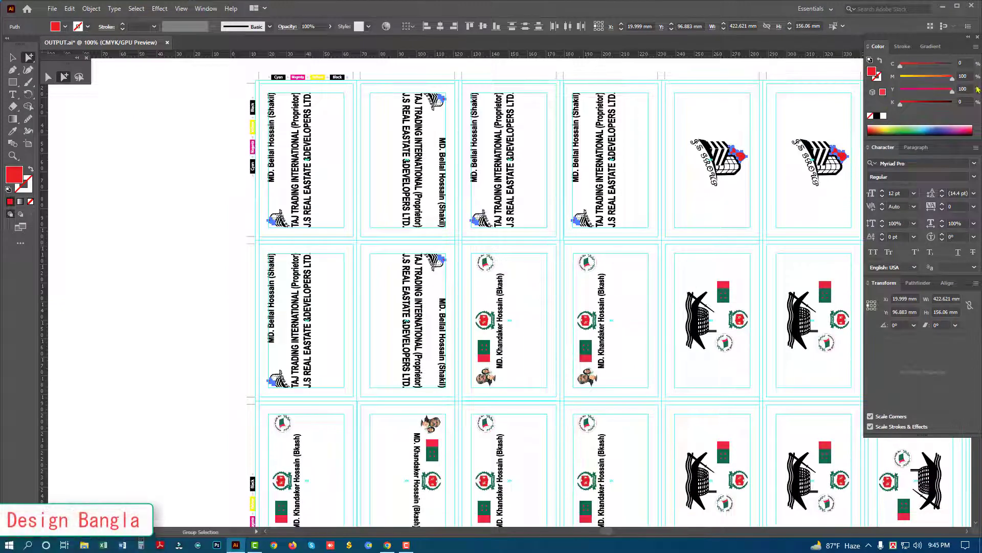
{"action": "left_click", "coordinate": [877, 116]}
{"action": "left_click", "coordinate": [717, 208]}
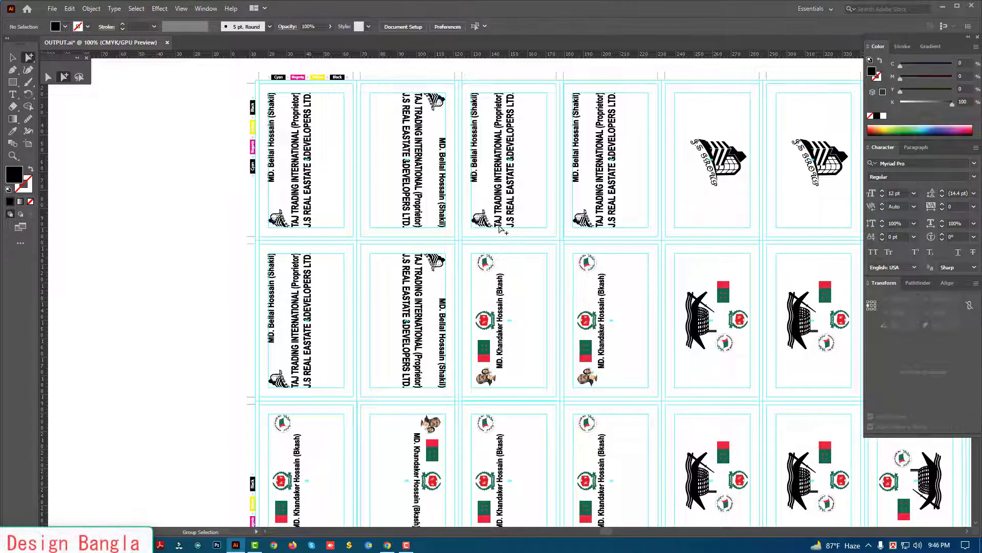
{"action": "left_click_drag", "start_coordinate": [541, 350], "coordinate": [531, 229]}
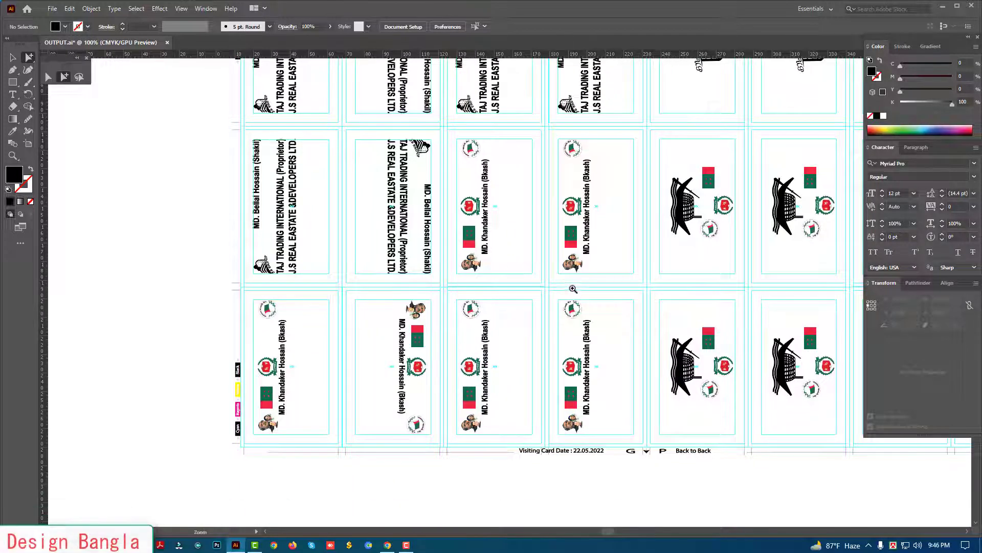
{"action": "left_click_drag", "start_coordinate": [575, 285], "coordinate": [333, 347]}
{"action": "left_click", "coordinate": [593, 218], "text": "alt"}
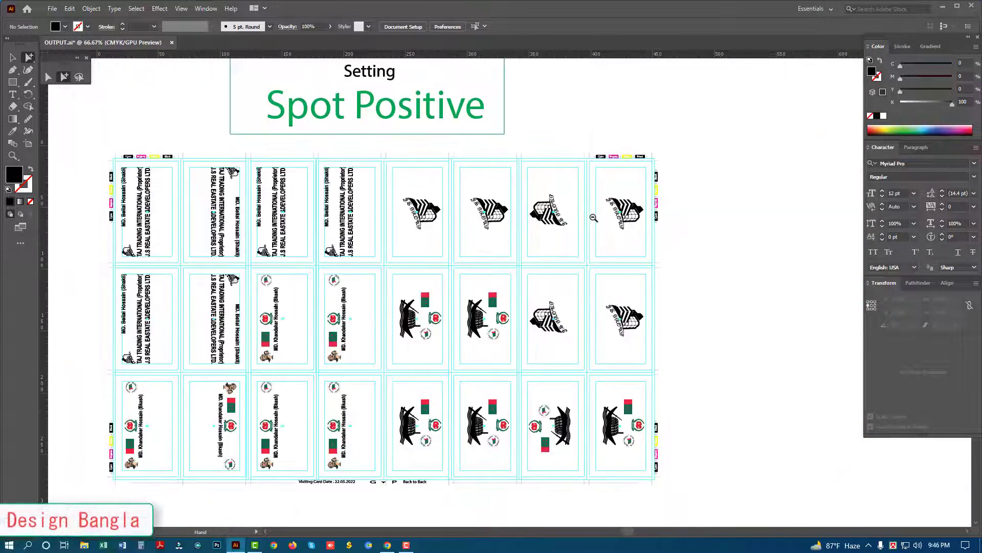
{"action": "left_click_drag", "start_coordinate": [544, 283], "coordinate": [559, 206]}
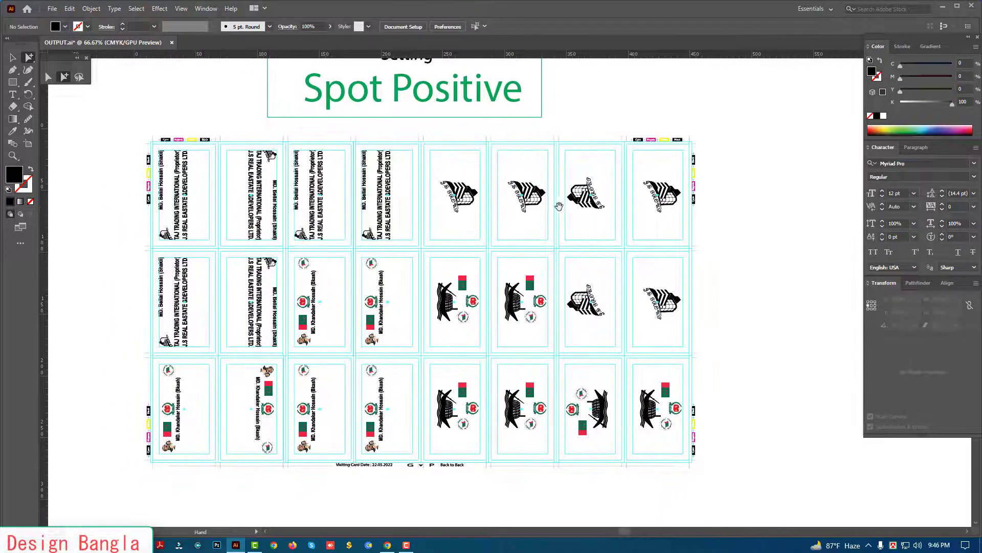
{"action": "left_click", "coordinate": [463, 290]}
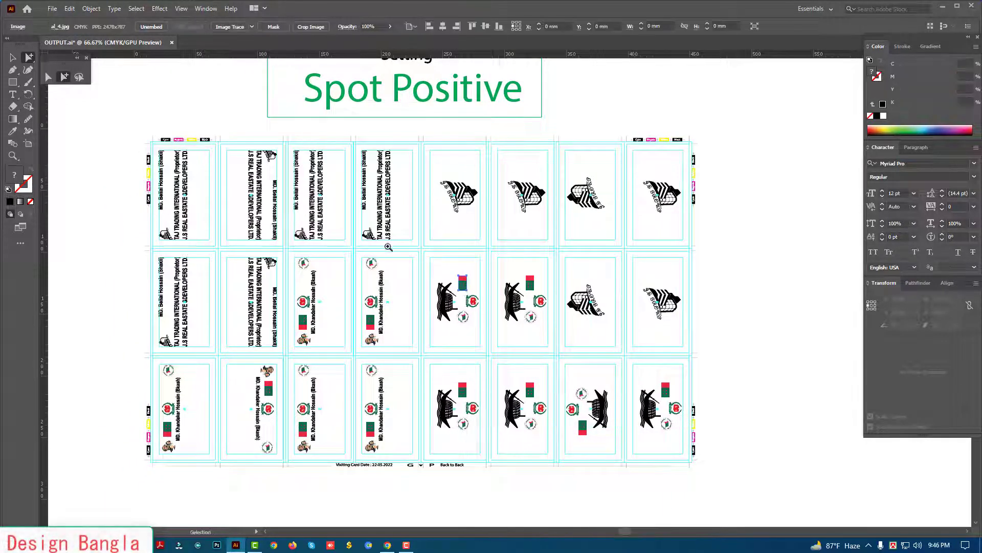
{"action": "scroll", "coordinate": [450, 297], "scroll_direction": "up", "scroll_amount": 5}
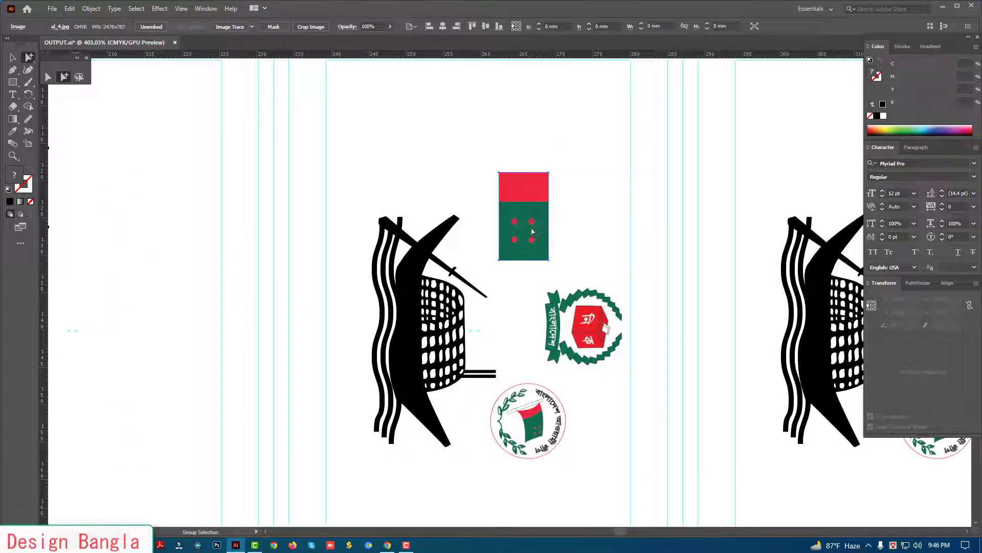
{"action": "left_click_drag", "start_coordinate": [532, 238], "coordinate": [572, 221]}
{"action": "key", "text": "ctrl+z"}
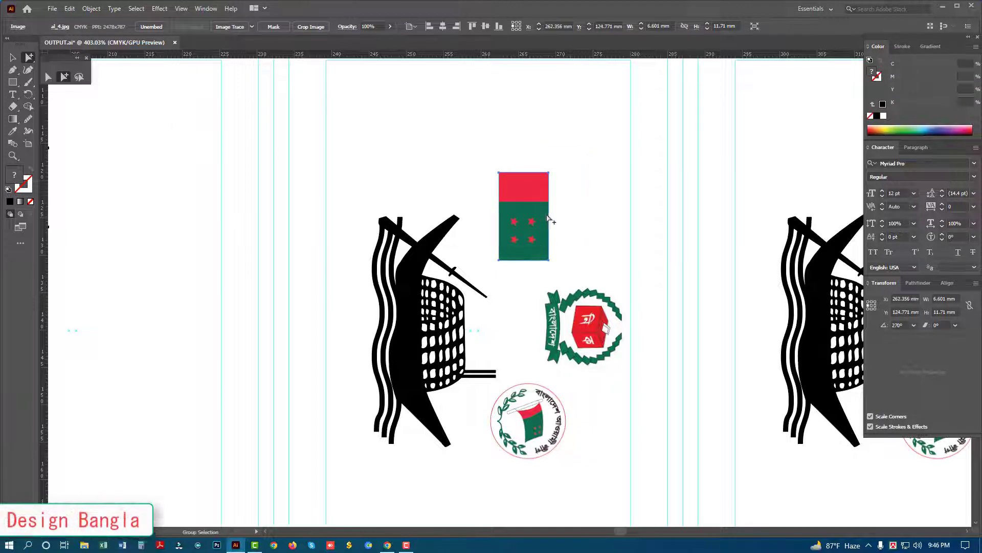
{"action": "left_click", "coordinate": [582, 214]}
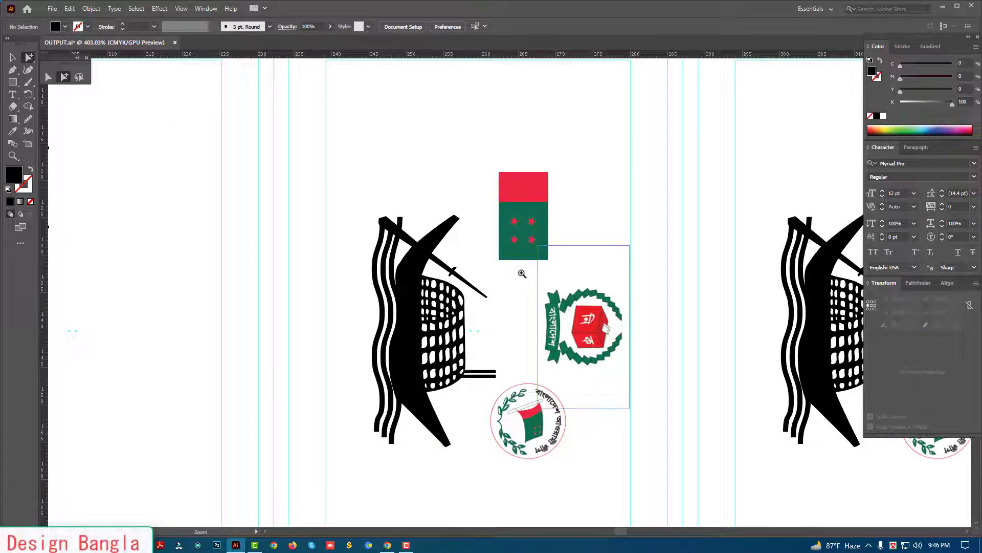
{"action": "scroll", "coordinate": [610, 338], "scroll_direction": "up", "scroll_amount": 5}
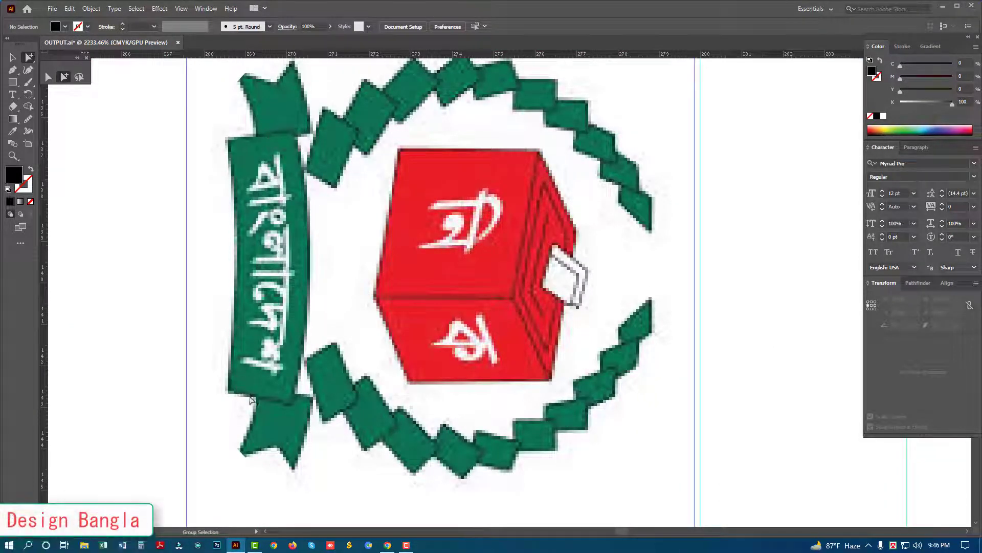
{"action": "scroll", "coordinate": [530, 235], "scroll_direction": "down", "scroll_amount": 2}
{"action": "scroll", "coordinate": [530, 234], "scroll_direction": "down", "scroll_amount": 3}
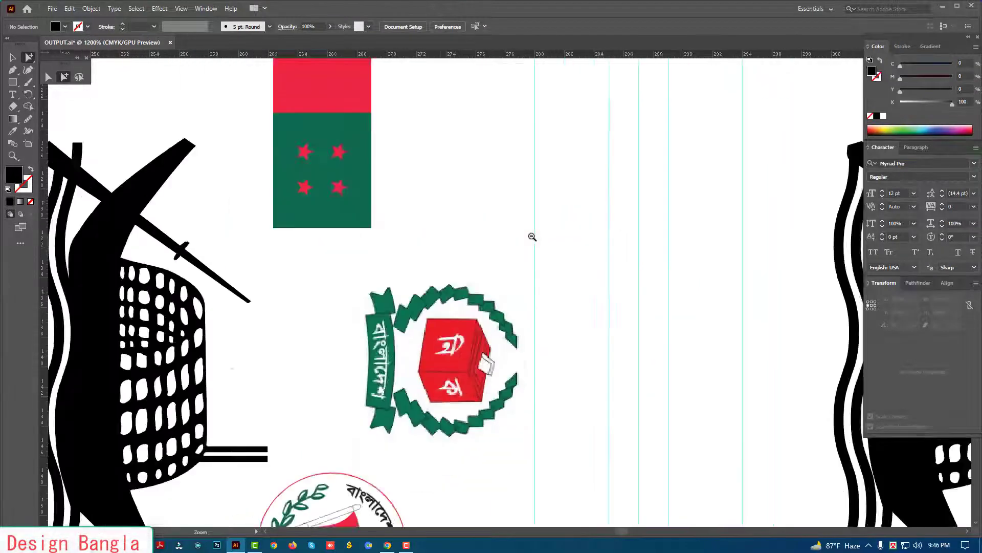
{"action": "scroll", "coordinate": [530, 235], "scroll_direction": "down", "scroll_amount": 3}
{"action": "scroll", "coordinate": [461, 362], "scroll_direction": "down", "scroll_amount": 1}
{"action": "scroll", "coordinate": [428, 285], "scroll_direction": "down", "scroll_amount": 1}
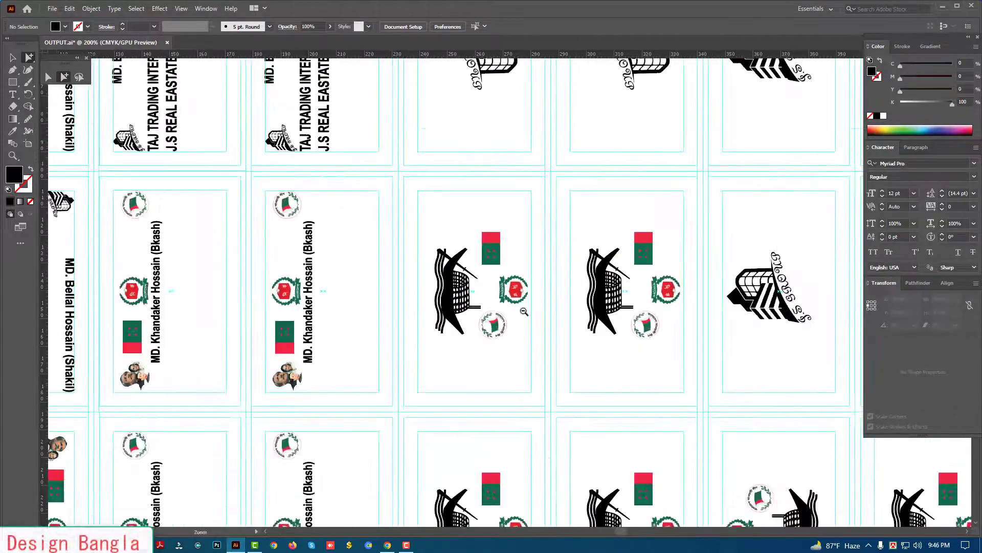
{"action": "scroll", "coordinate": [428, 286], "scroll_direction": "down", "scroll_amount": 1}
{"action": "left_click_drag", "start_coordinate": [428, 285], "coordinate": [535, 287]}
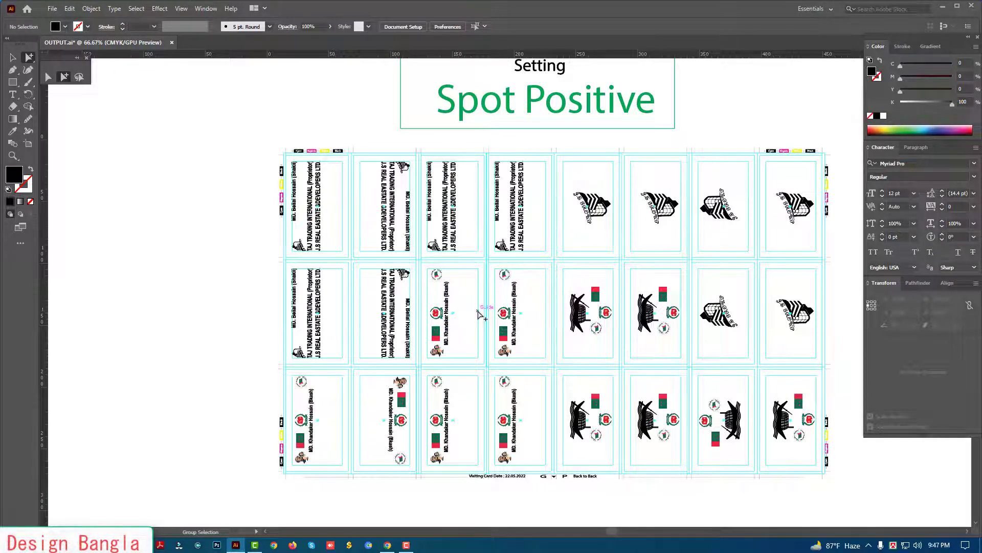
Adjust the round seal's colour balance to Black 100 with cyan, magenta and yellow removed.
{"action": "scroll", "coordinate": [457, 326], "scroll_direction": "up", "scroll_amount": 5}
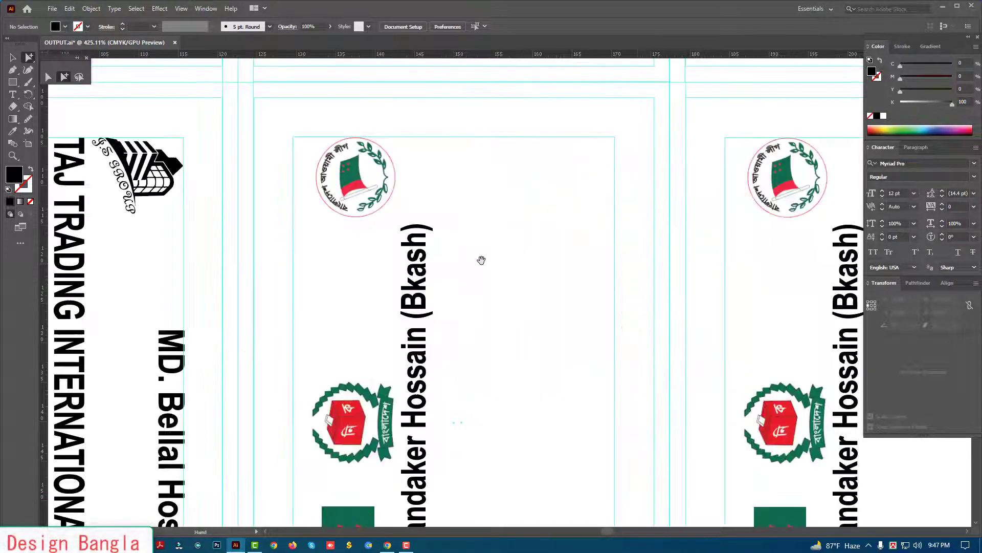
{"action": "left_click_drag", "start_coordinate": [399, 225], "coordinate": [484, 255]}
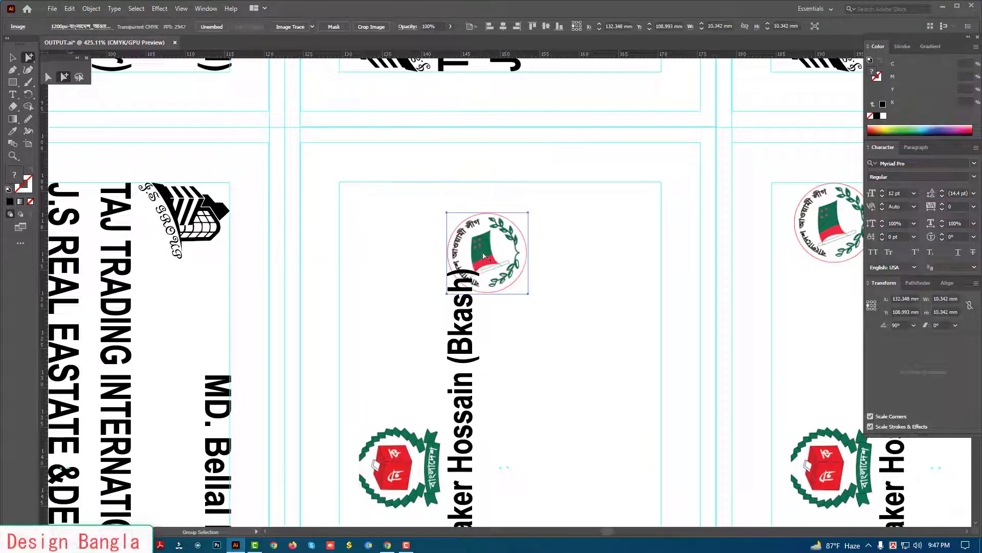
{"action": "key", "text": "ctrl+z"}
{"action": "right_click", "coordinate": [425, 215]}
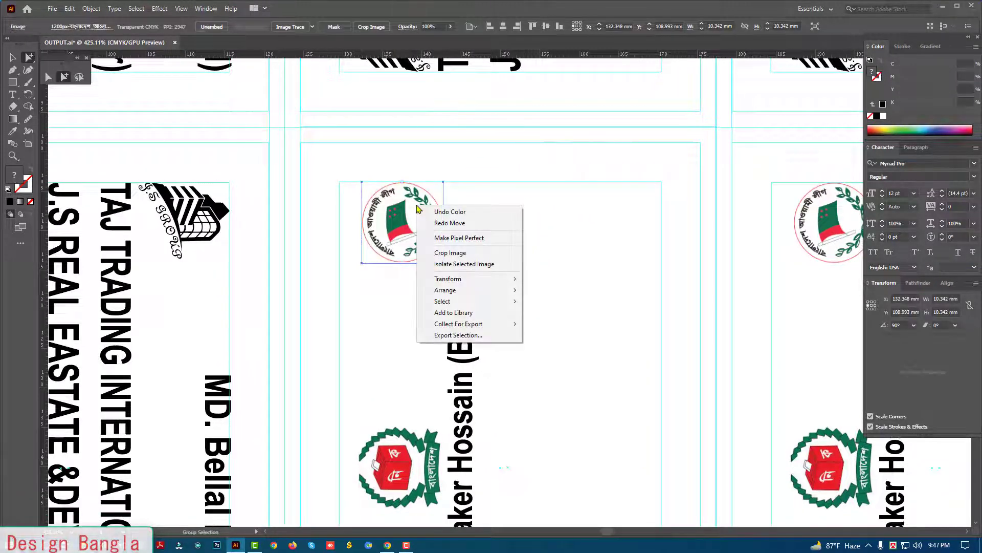
{"action": "left_click", "coordinate": [440, 238]}
{"action": "left_click", "coordinate": [422, 210]}
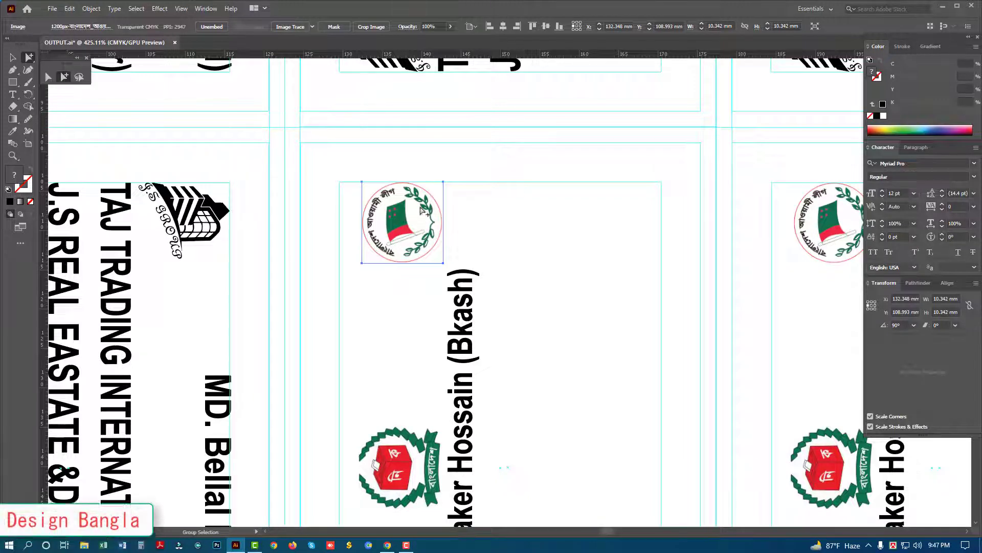
{"action": "left_click", "coordinate": [69, 9]}
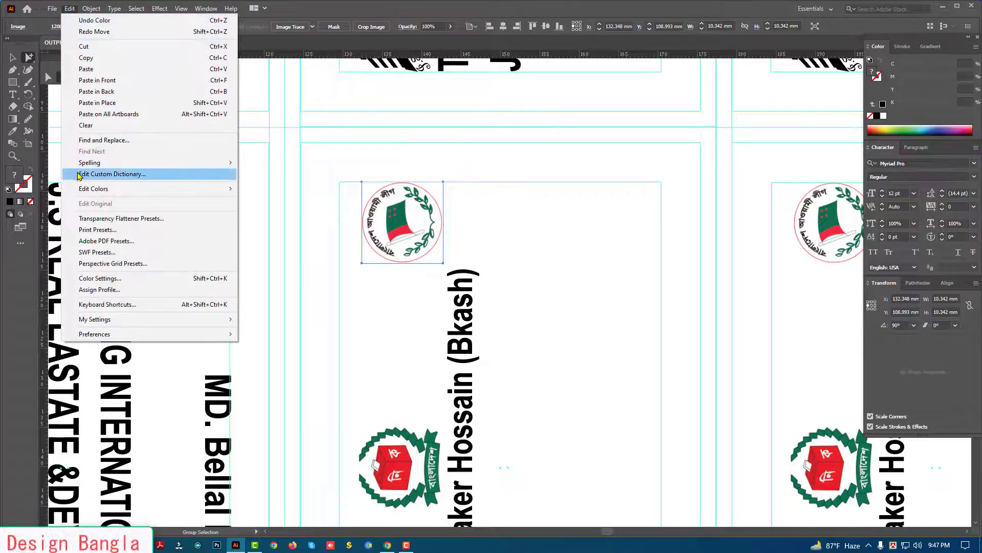
{"action": "mouse_move", "coordinate": [93, 189]}
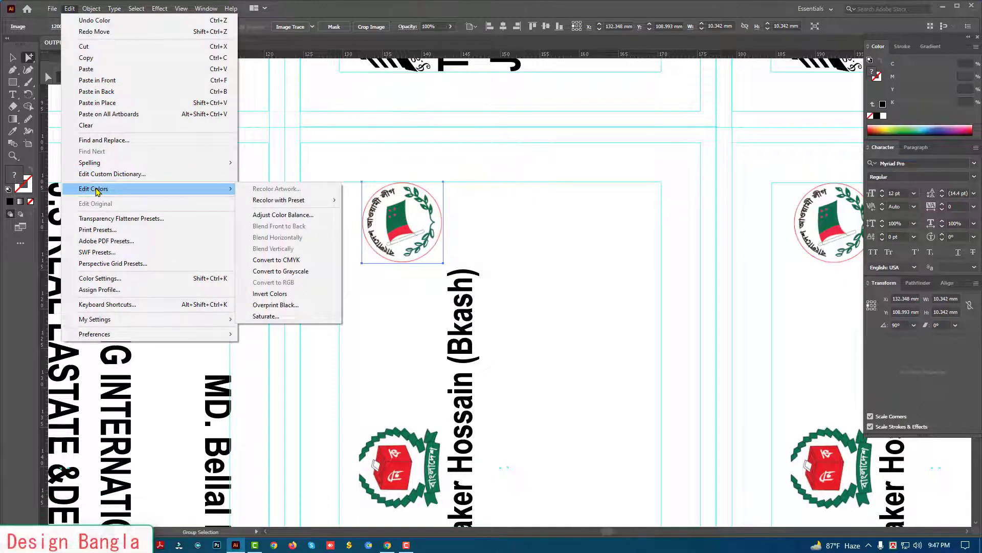
{"action": "left_click", "coordinate": [283, 215]}
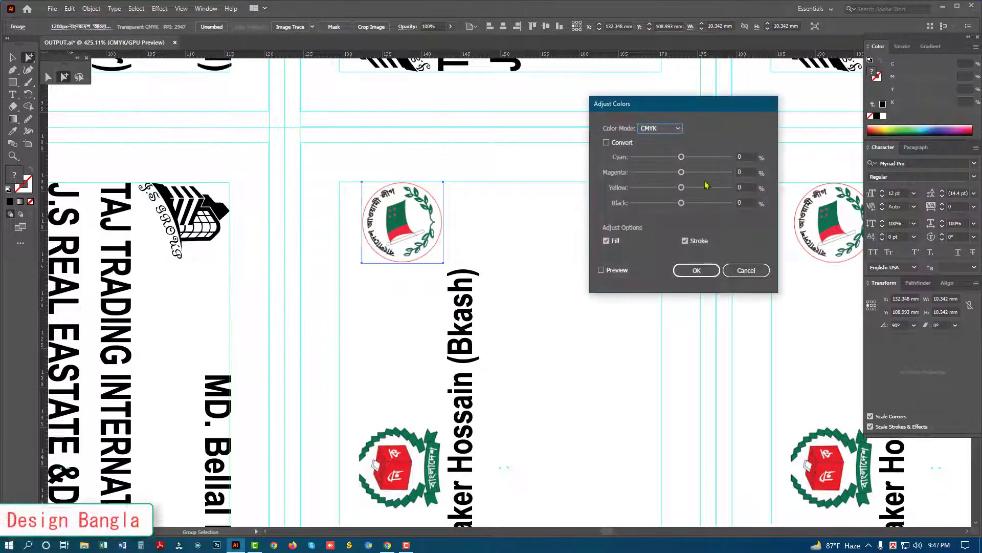
{"action": "left_click_drag", "start_coordinate": [682, 203], "coordinate": [737, 204]}
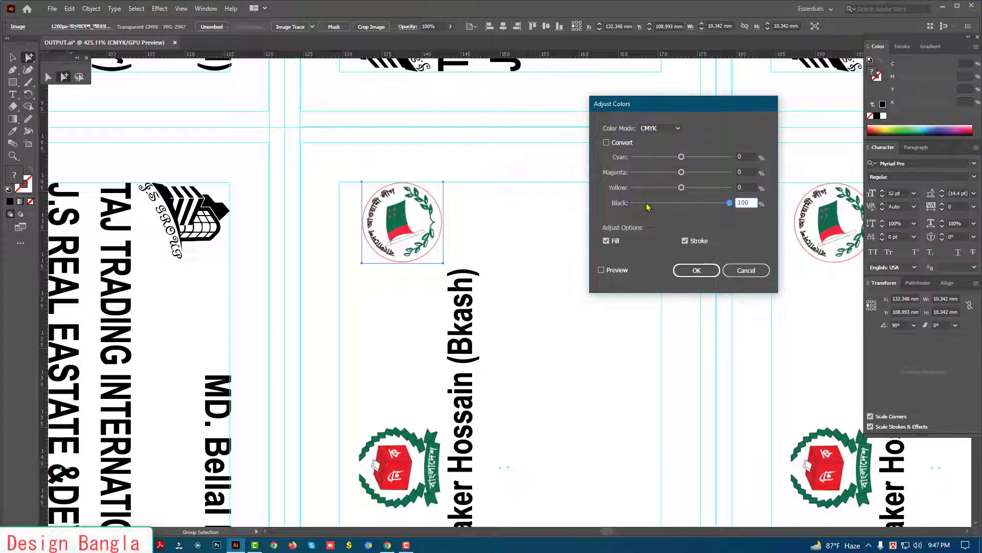
{"action": "left_click_drag", "start_coordinate": [681, 188], "coordinate": [567, 192]}
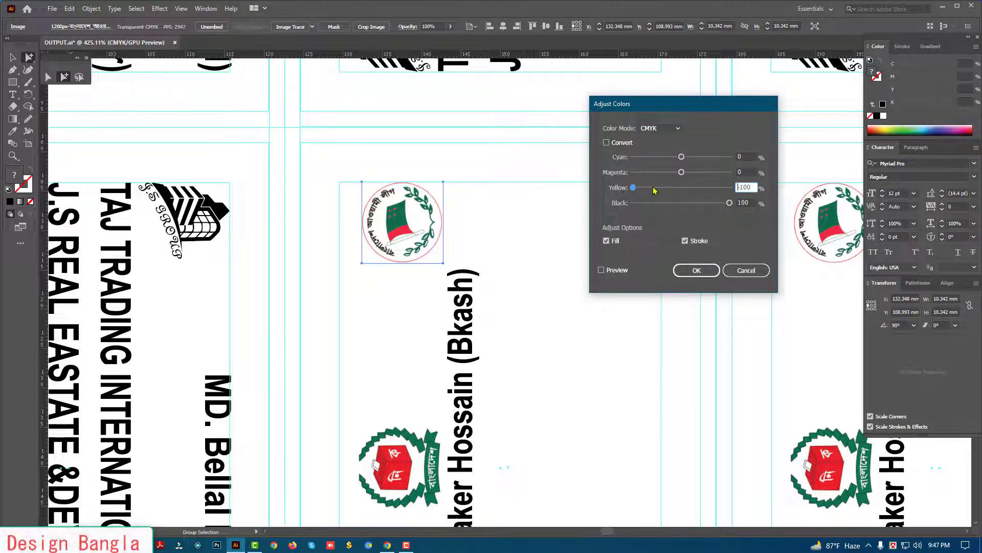
{"action": "mouse_move", "coordinate": [681, 172]}
{"action": "left_mouse_down"}
{"action": "mouse_move", "coordinate": [596, 178]}
{"action": "mouse_move", "coordinate": [615, 157]}
{"action": "left_mouse_up"}
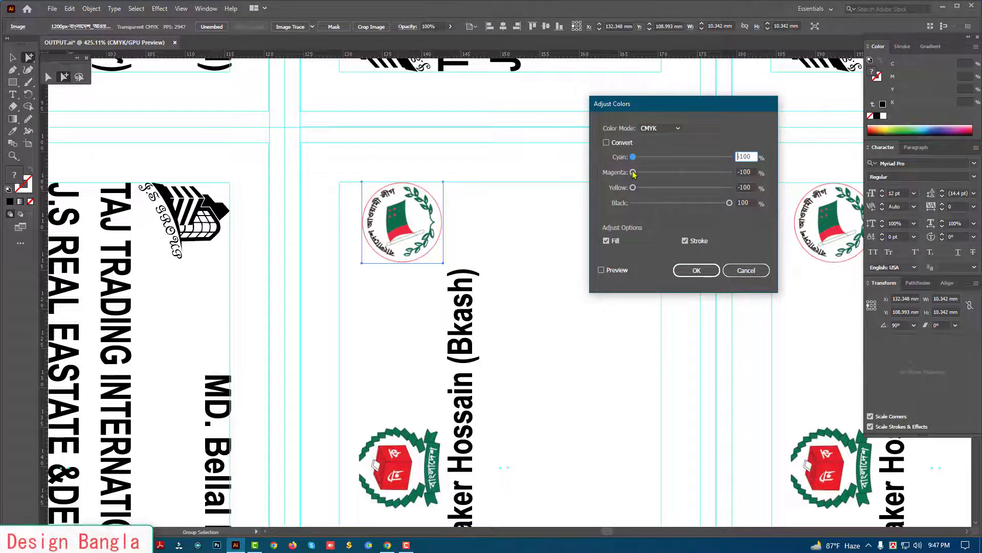
{"action": "left_click", "coordinate": [697, 270]}
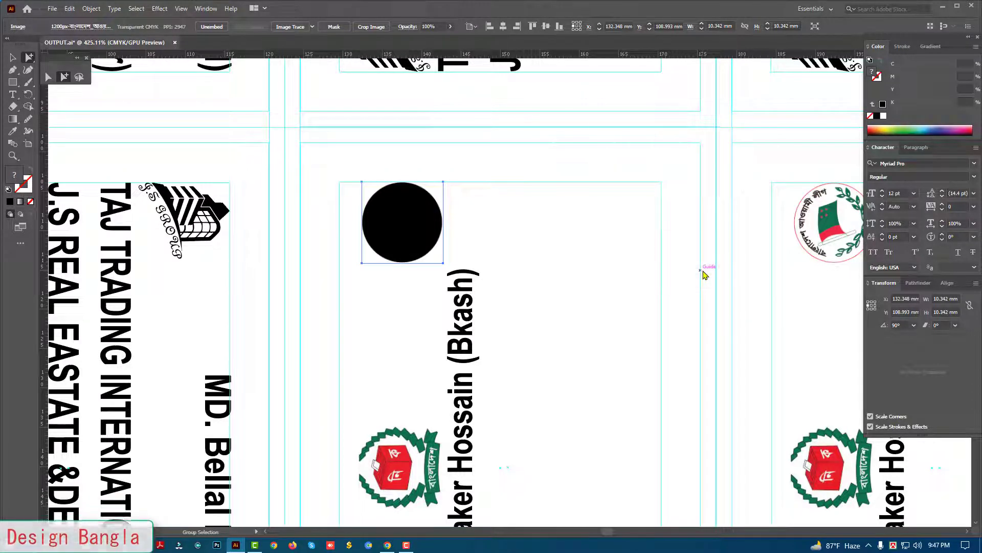
Adjust the ballot-box emblem's colour balance with preview on: Black 100, yellow lowered to almost none.
{"action": "left_click", "coordinate": [561, 262]}
{"action": "scroll", "coordinate": [537, 338], "scroll_direction": "down", "scroll_amount": 2}
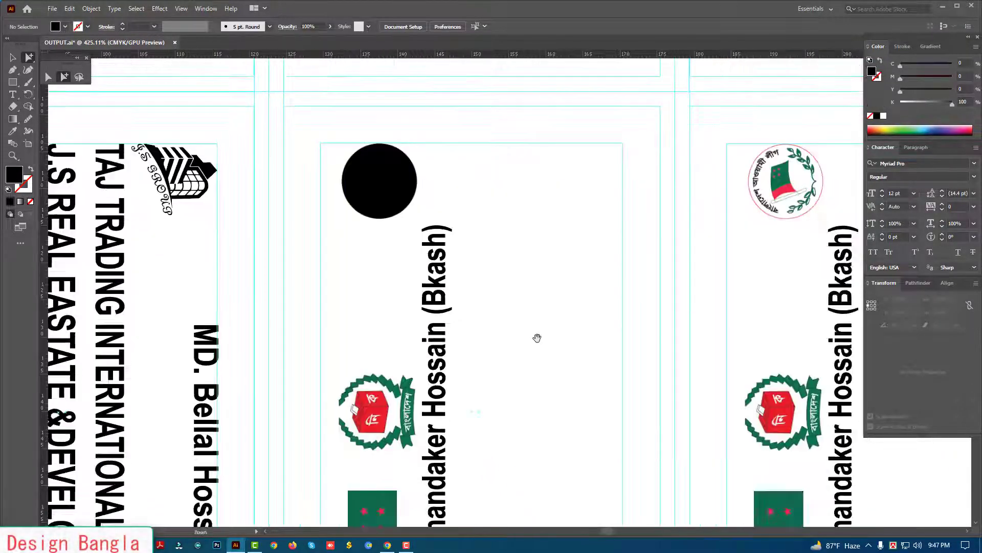
{"action": "scroll", "coordinate": [537, 338], "scroll_direction": "down", "scroll_amount": 3}
{"action": "left_click", "coordinate": [384, 293]}
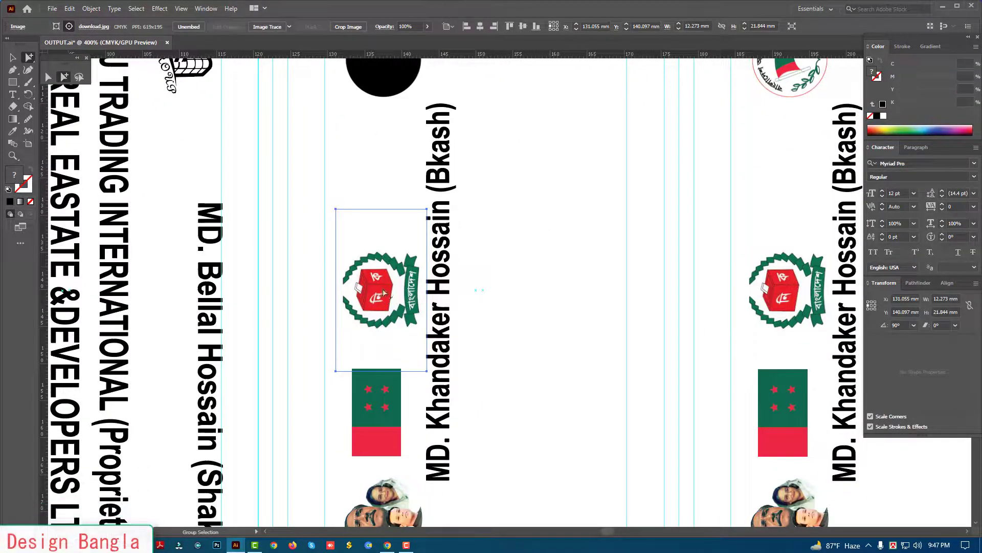
{"action": "left_click", "coordinate": [69, 9]}
{"action": "mouse_move", "coordinate": [93, 188]}
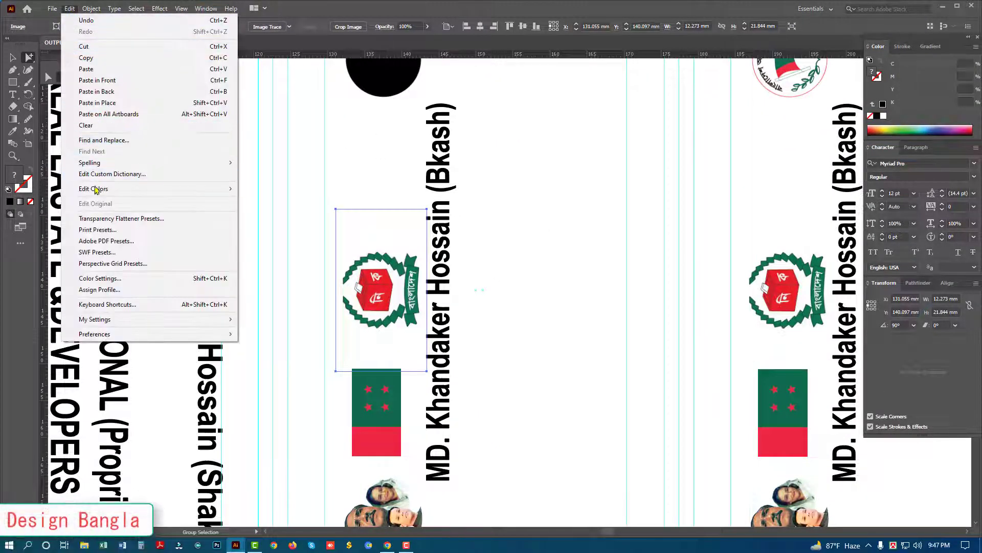
{"action": "left_click", "coordinate": [289, 221]}
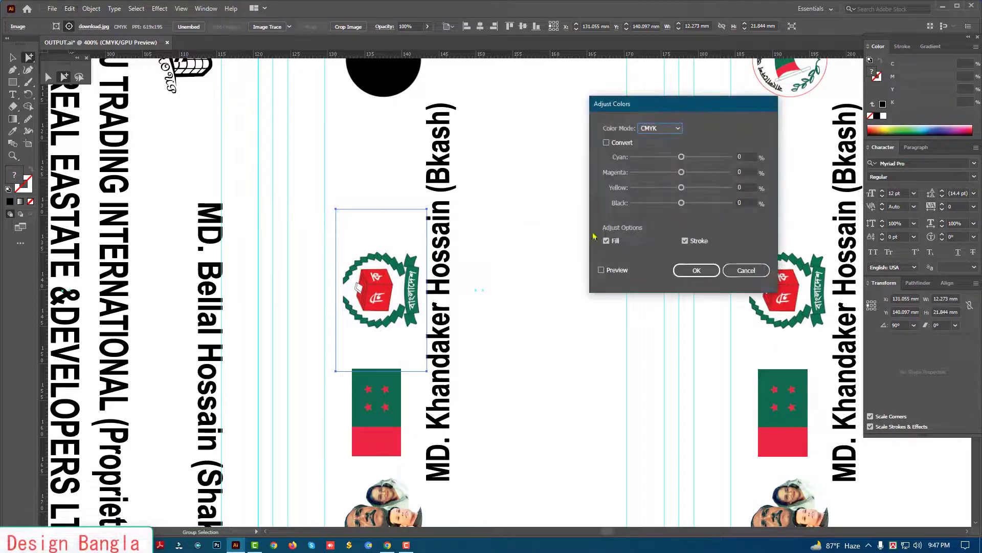
{"action": "left_click", "coordinate": [608, 273]}
{"action": "left_click_drag", "start_coordinate": [681, 203], "coordinate": [717, 201]}
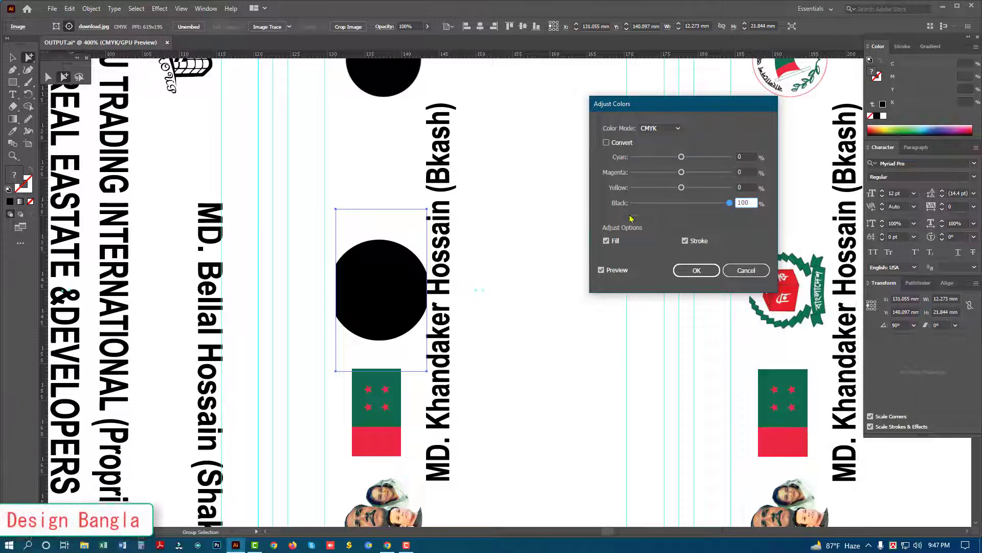
{"action": "mouse_move", "coordinate": [681, 187]}
{"action": "left_mouse_down"}
{"action": "mouse_move", "coordinate": [637, 188]}
{"action": "mouse_move", "coordinate": [633, 157]}
{"action": "left_mouse_up"}
{"action": "left_click", "coordinate": [696, 270]}
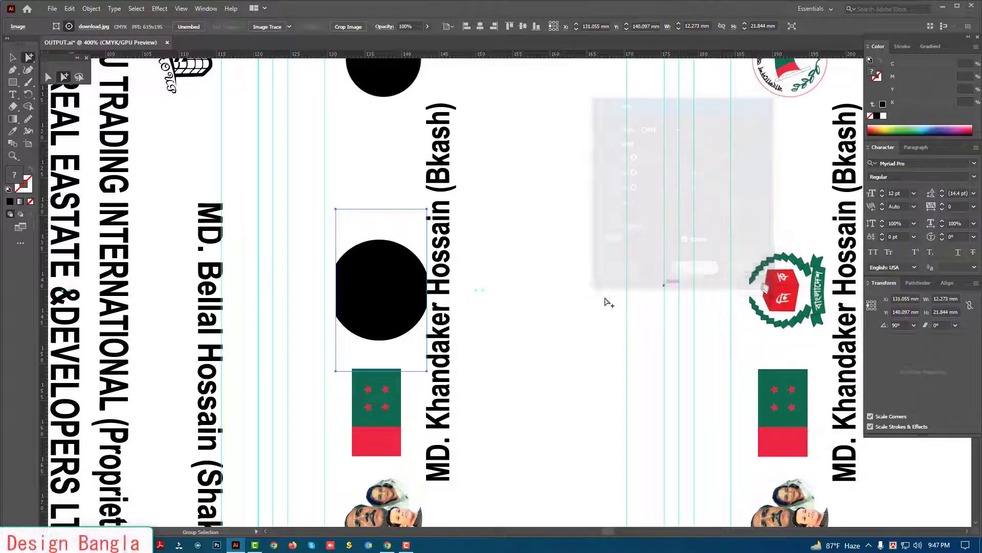
{"action": "key", "text": "ctrl+minus"}
{"action": "key", "text": "ctrl+minus"}
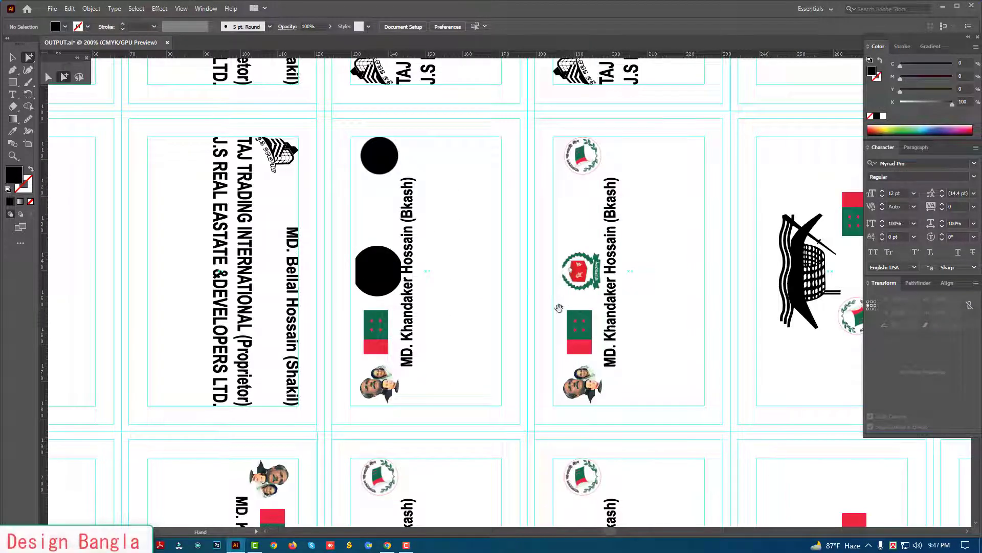
Select all the artwork on the sheet and ungroup it.
{"action": "left_click_drag", "start_coordinate": [539, 235], "coordinate": [640, 318]}
{"action": "left_click", "coordinate": [572, 258]}
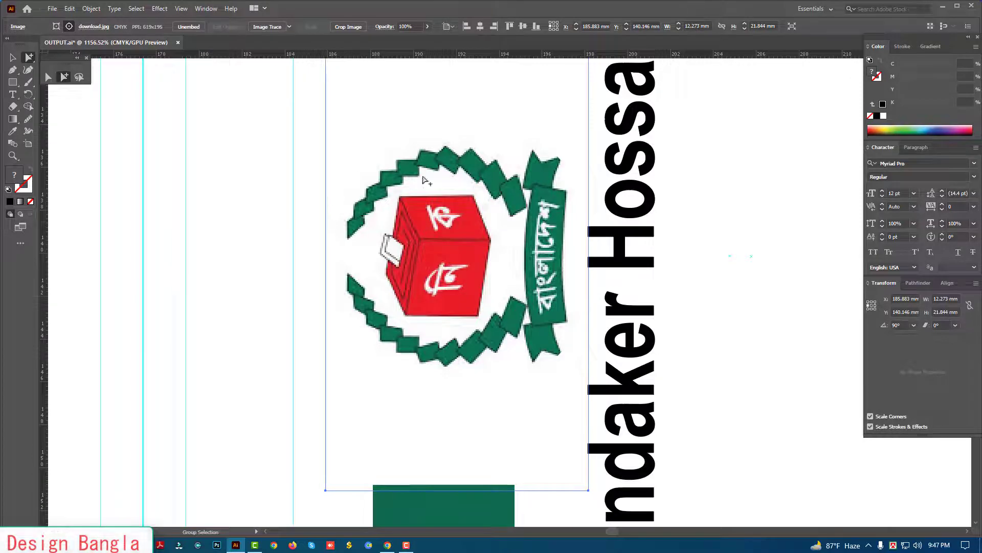
{"action": "scroll", "coordinate": [465, 292], "scroll_direction": "down", "scroll_amount": 3}
{"action": "scroll", "coordinate": [365, 314], "scroll_direction": "down", "scroll_amount": 2}
{"action": "scroll", "coordinate": [364, 313], "scroll_direction": "left", "scroll_amount": 5}
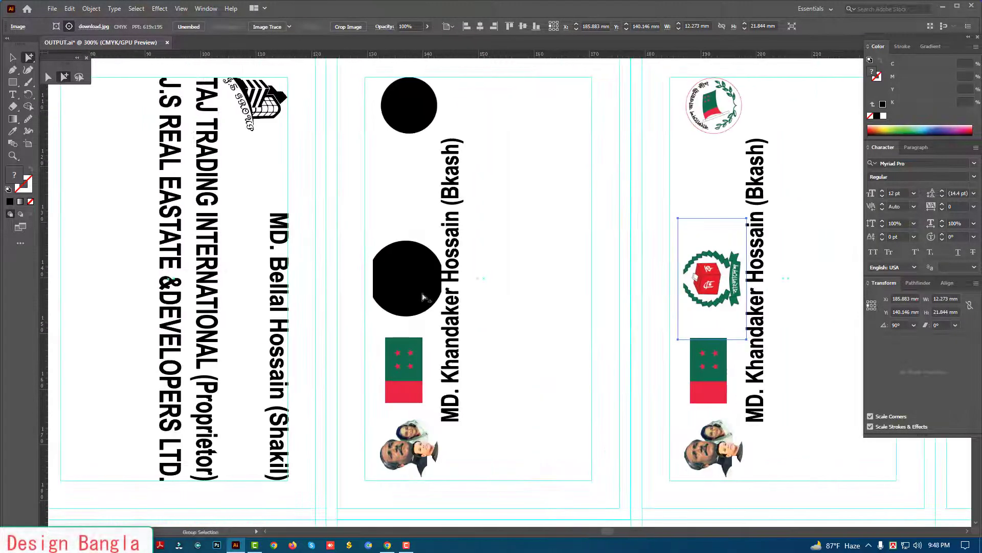
{"action": "scroll", "coordinate": [408, 281], "scroll_direction": "left", "scroll_amount": 1}
{"action": "left_click", "coordinate": [408, 282]}
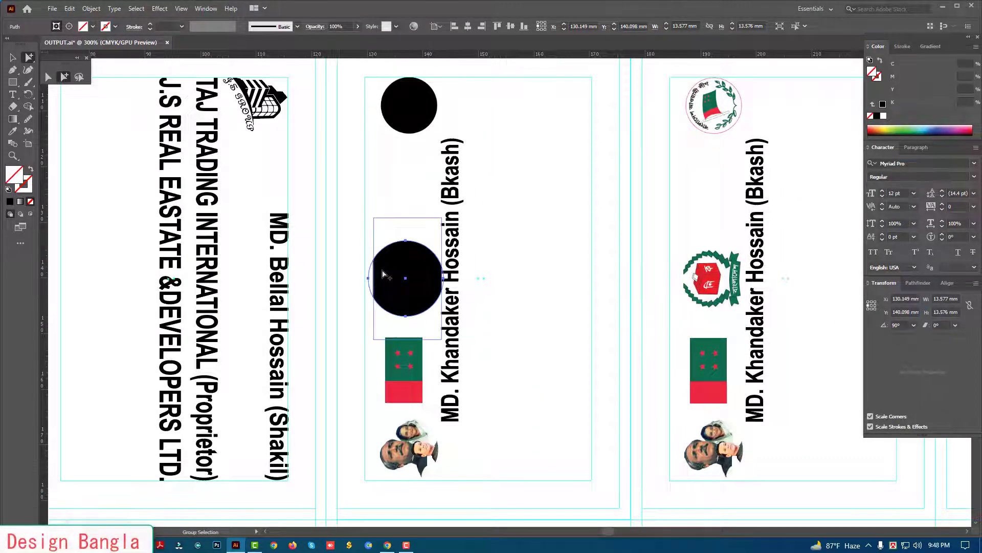
{"action": "key", "text": "v"}
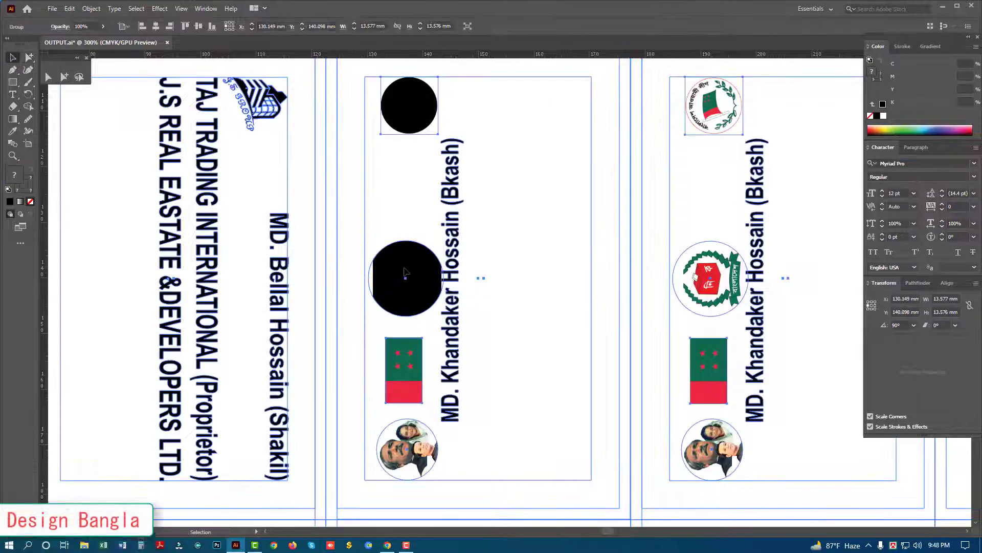
{"action": "key", "text": "ctrl+a"}
{"action": "right_click", "coordinate": [405, 272]}
{"action": "left_click", "coordinate": [435, 352]}
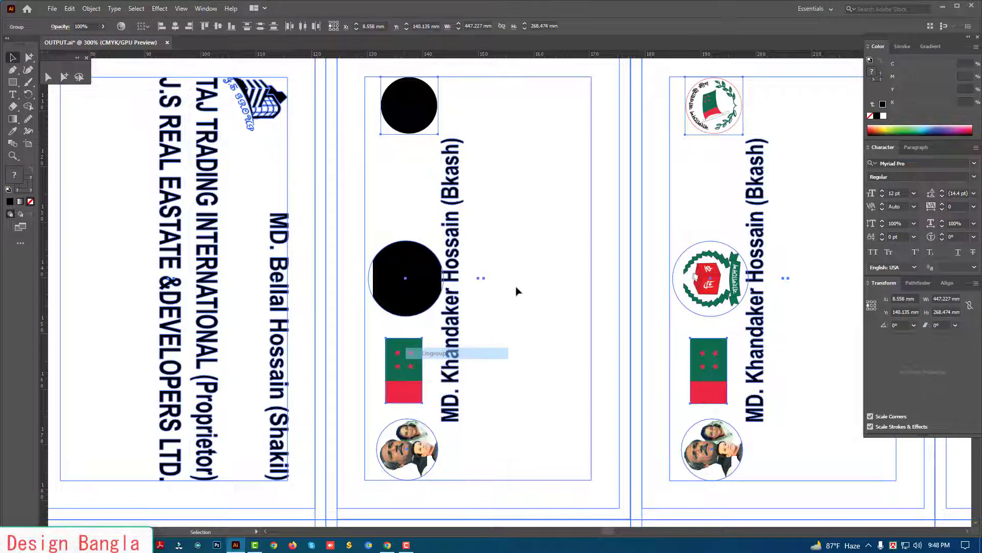
Ungroup the circle, flag and photo group, and release the emblem's circular clipping mask.
{"action": "right_click", "coordinate": [425, 267]}
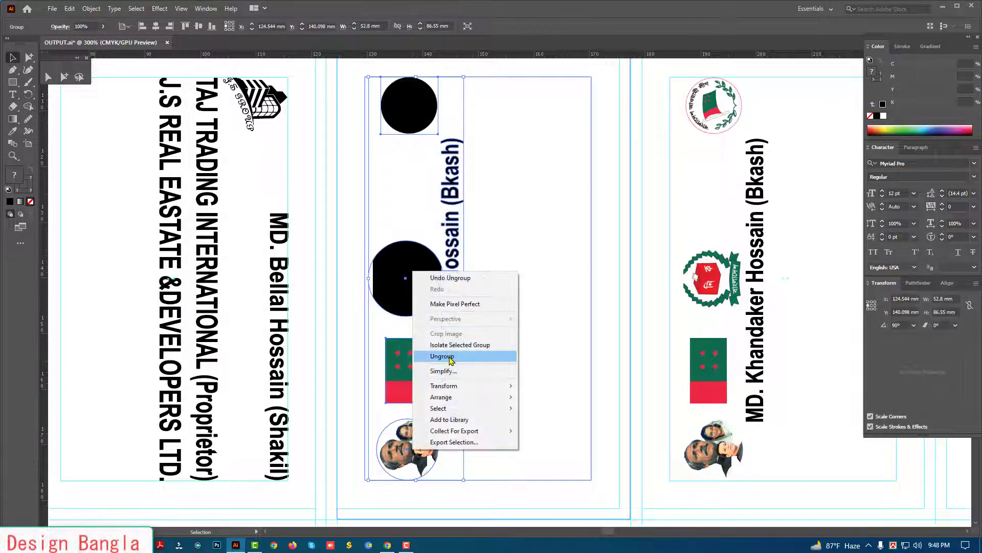
{"action": "left_click", "coordinate": [428, 283]}
{"action": "left_click", "coordinate": [409, 271]}
{"action": "right_click", "coordinate": [411, 267]}
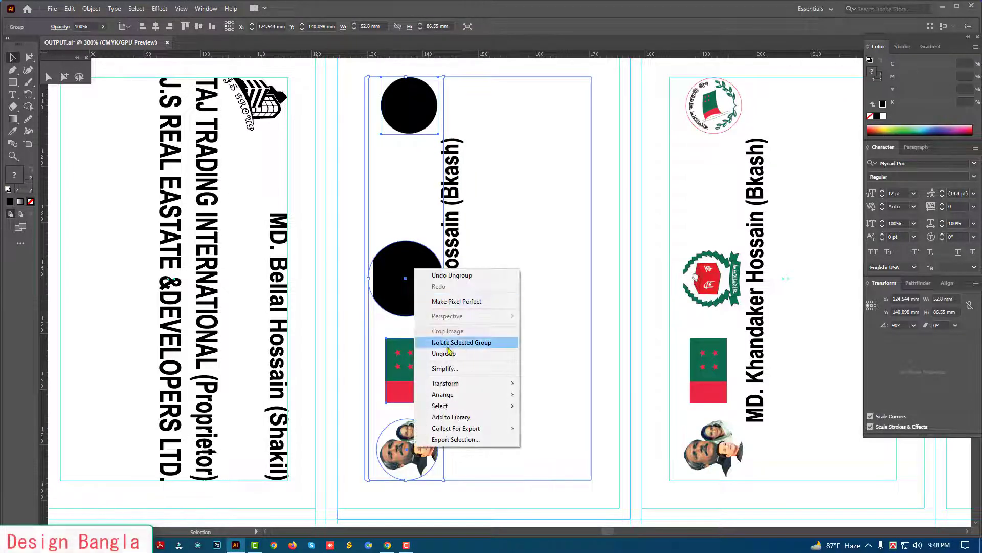
{"action": "left_click", "coordinate": [450, 353]}
{"action": "left_click", "coordinate": [406, 276]}
{"action": "right_click", "coordinate": [411, 270]}
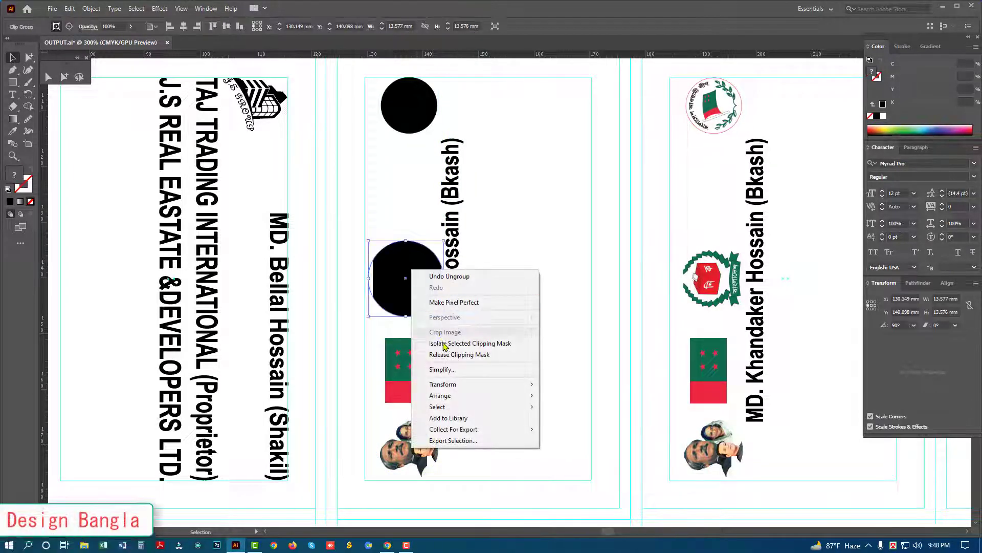
{"action": "left_click", "coordinate": [447, 355]}
{"action": "left_click", "coordinate": [512, 282]}
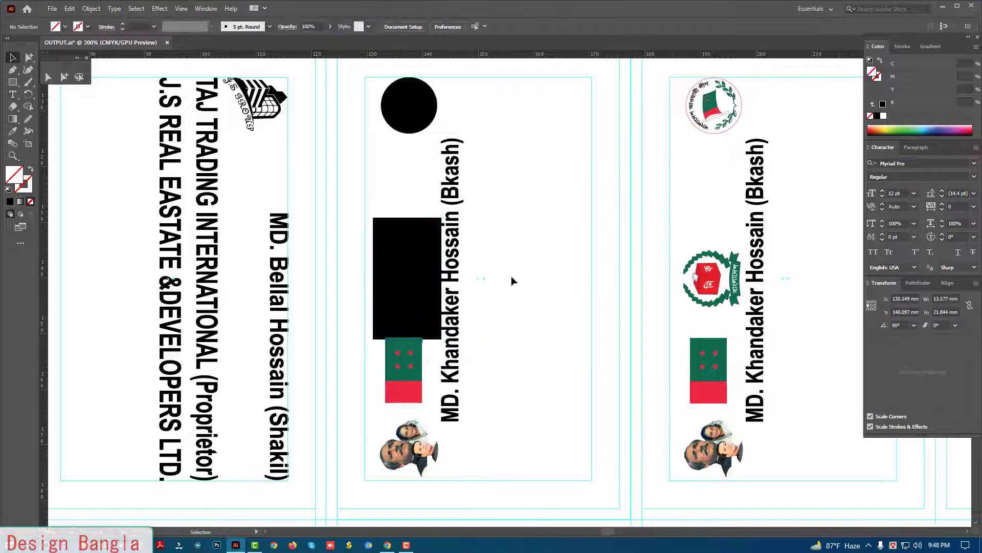
Delete the leftover black rectangle and fill the empty circle path above the flag with black.
{"action": "left_click", "coordinate": [401, 224]}
{"action": "key", "text": "Delete"}
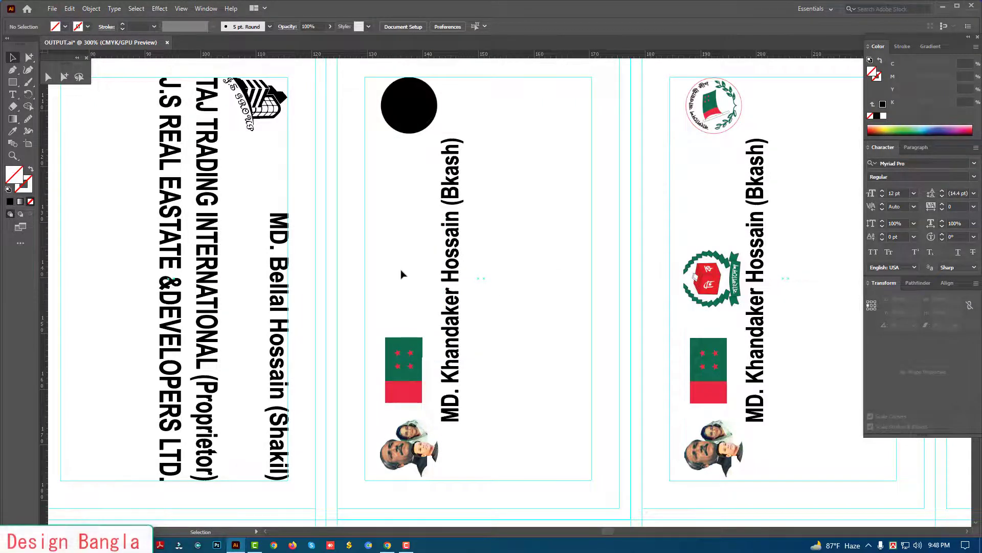
{"action": "left_click_drag", "start_coordinate": [407, 296], "coordinate": [387, 240]}
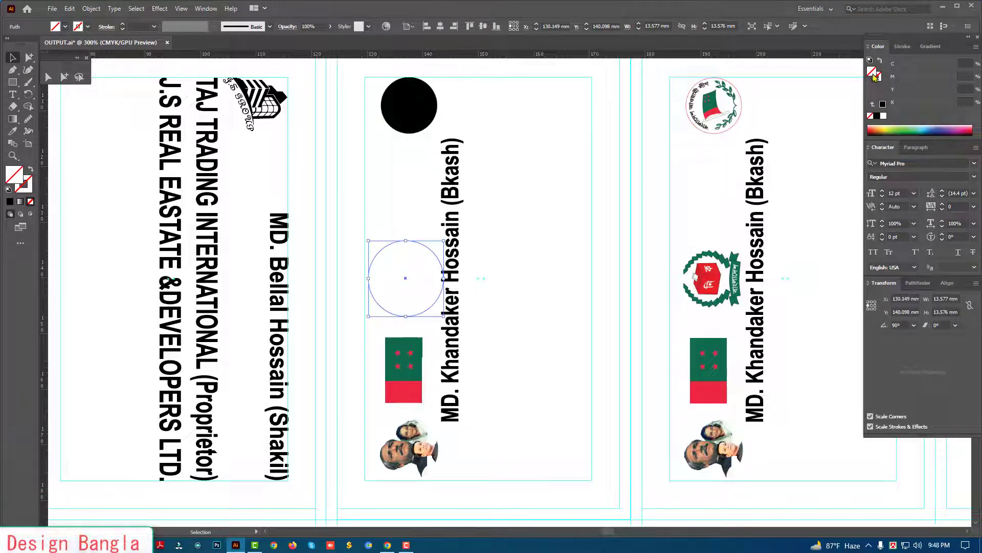
{"action": "left_click", "coordinate": [877, 117]}
{"action": "left_click", "coordinate": [642, 254]}
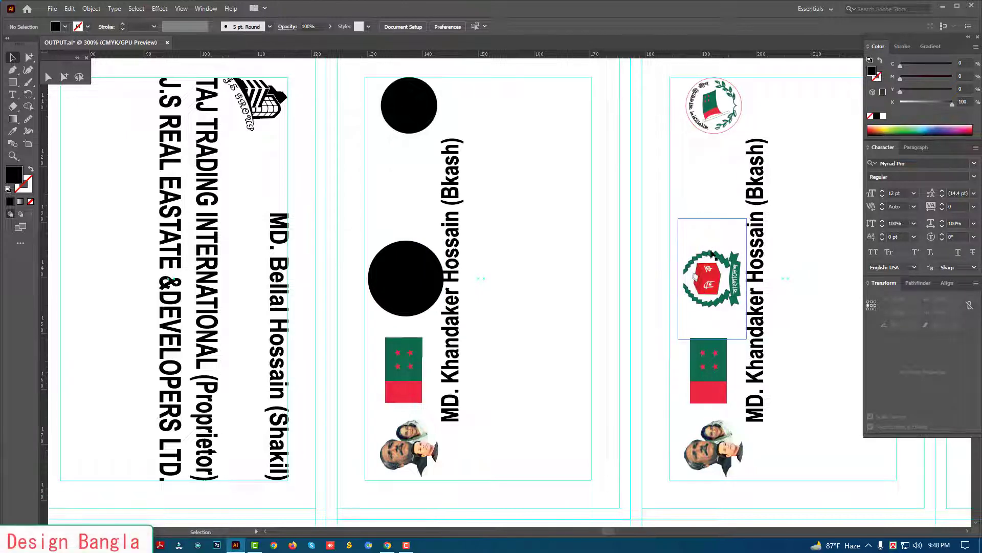
{"action": "key", "text": "ctrl+minus"}
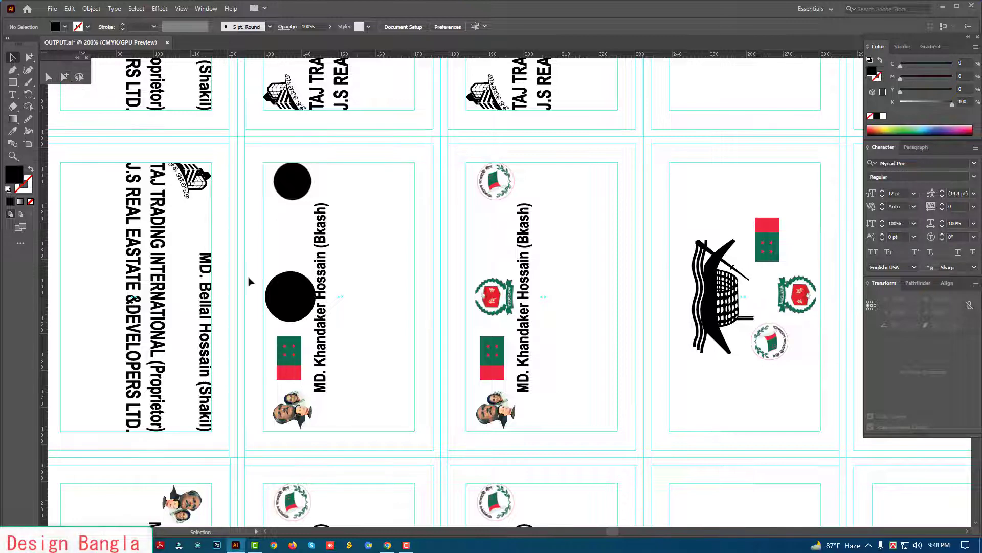
Set the flag image's colour balance to Black 100 and Cyan, Magenta, Yellow -100.
{"action": "scroll", "coordinate": [249, 281], "scroll_direction": "down", "scroll_amount": 3}
{"action": "left_click", "coordinate": [323, 292]}
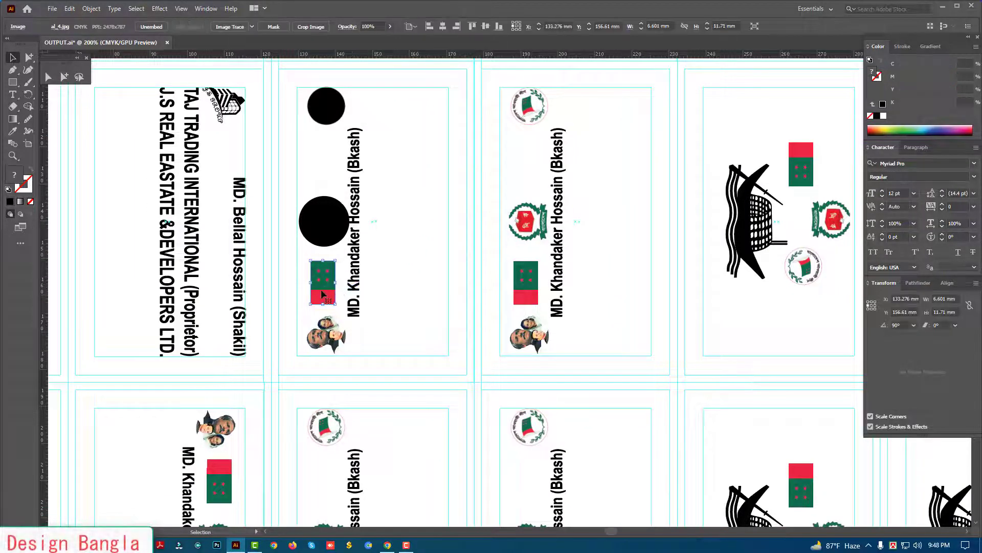
{"action": "left_click", "coordinate": [69, 9]}
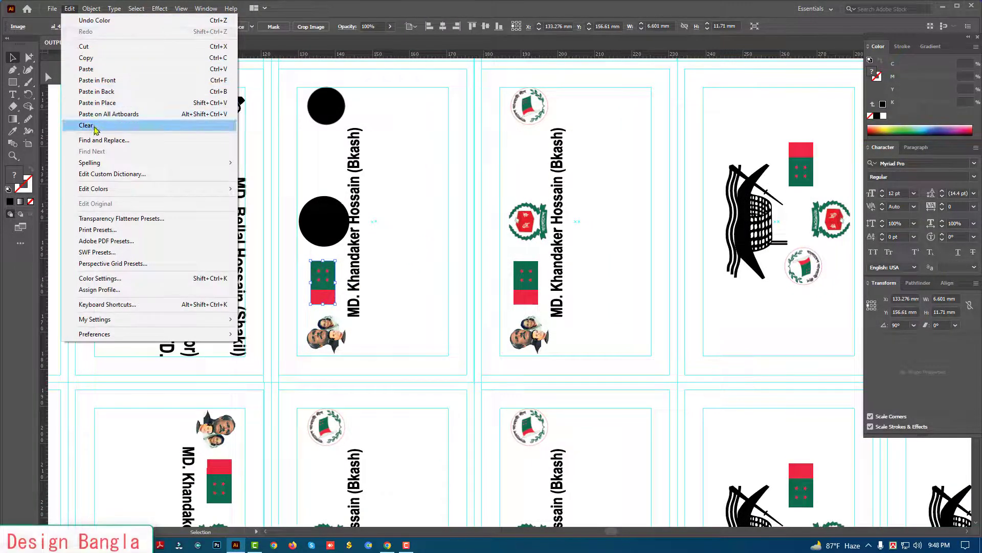
{"action": "mouse_move", "coordinate": [145, 189]}
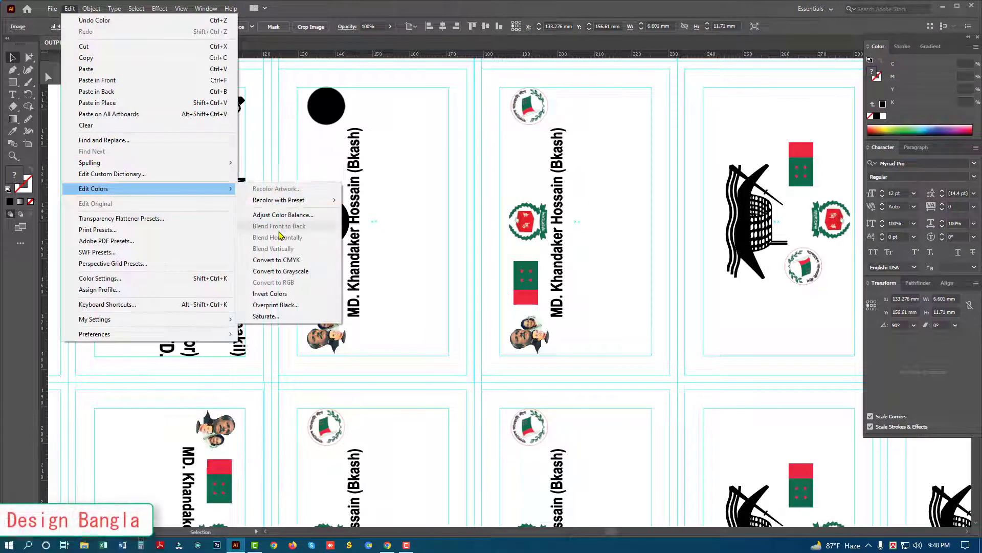
{"action": "left_click", "coordinate": [286, 213]}
{"action": "left_click_drag", "start_coordinate": [681, 202], "coordinate": [771, 207]}
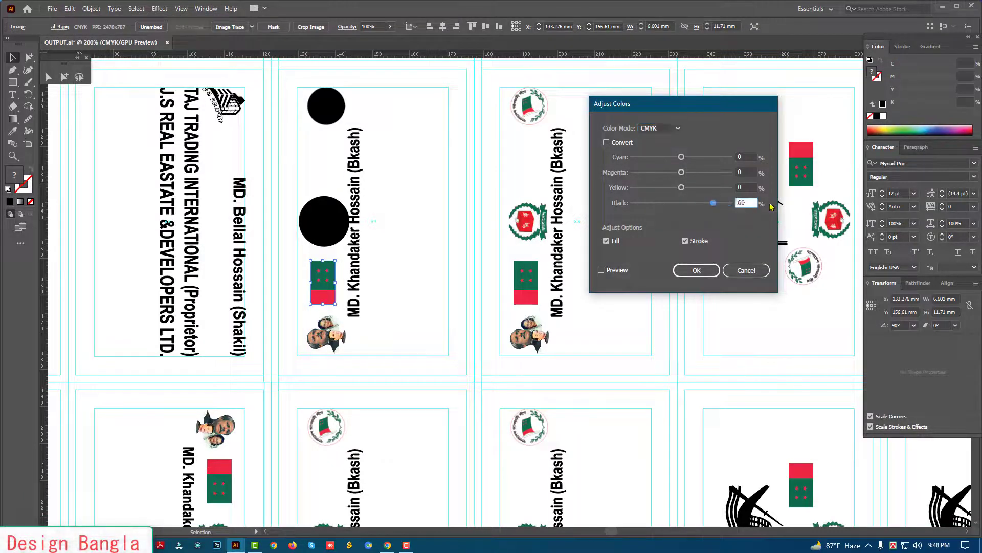
{"action": "key", "text": "shift+Tab"}
{"action": "type", "text": "-100"}
{"action": "key", "text": "shift+Tab"}
{"action": "type", "text": "-100"}
{"action": "key", "text": "shift+Tab"}
{"action": "type", "text": "-100"}
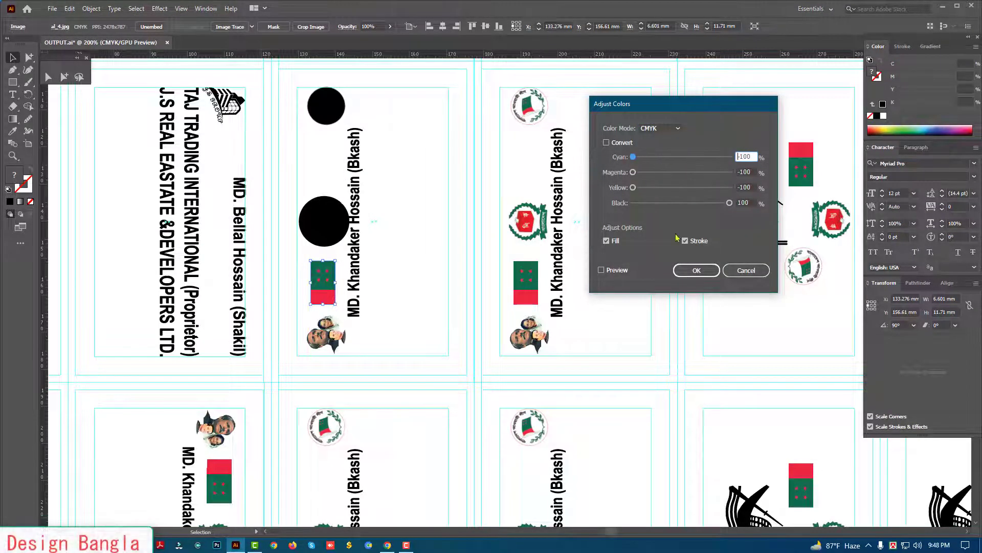
{"action": "left_click", "coordinate": [697, 270]}
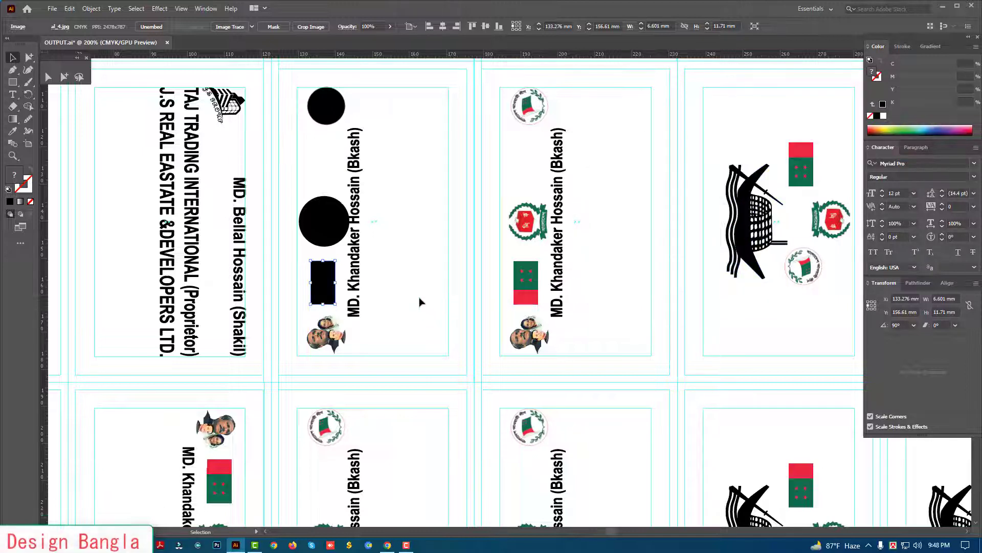
{"action": "key", "text": "ctrl+minus"}
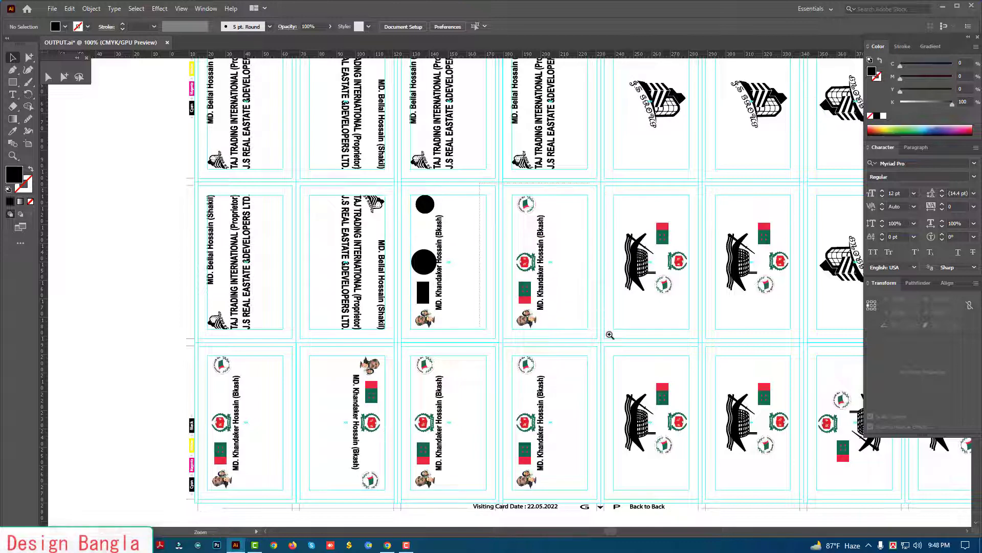
With Group Selection, select the third card's two emblems and flag plus the boat card's two emblems.
{"action": "left_click_drag", "start_coordinate": [480, 182], "coordinate": [610, 334]}
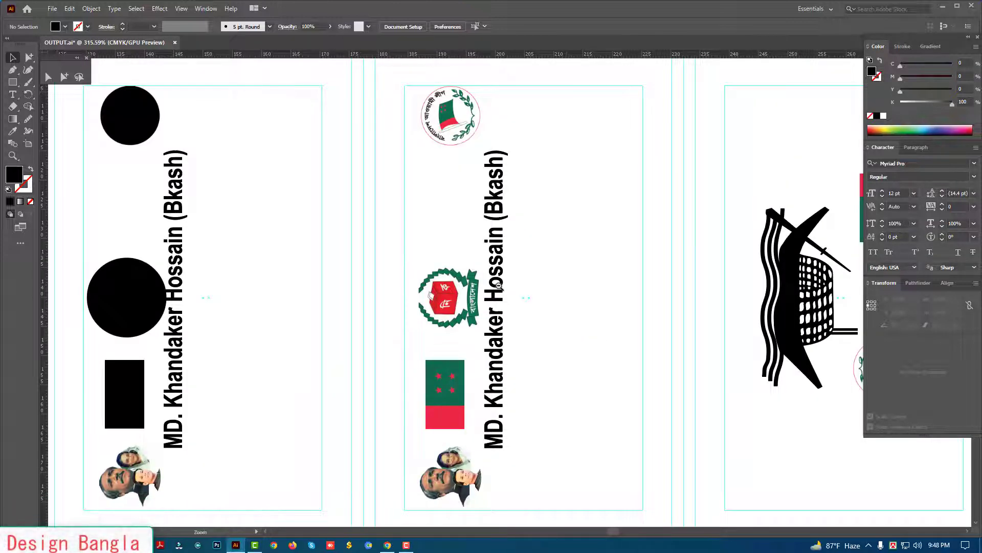
{"action": "key", "text": "ctrl+minus"}
{"action": "key", "text": "ctrl+minus"}
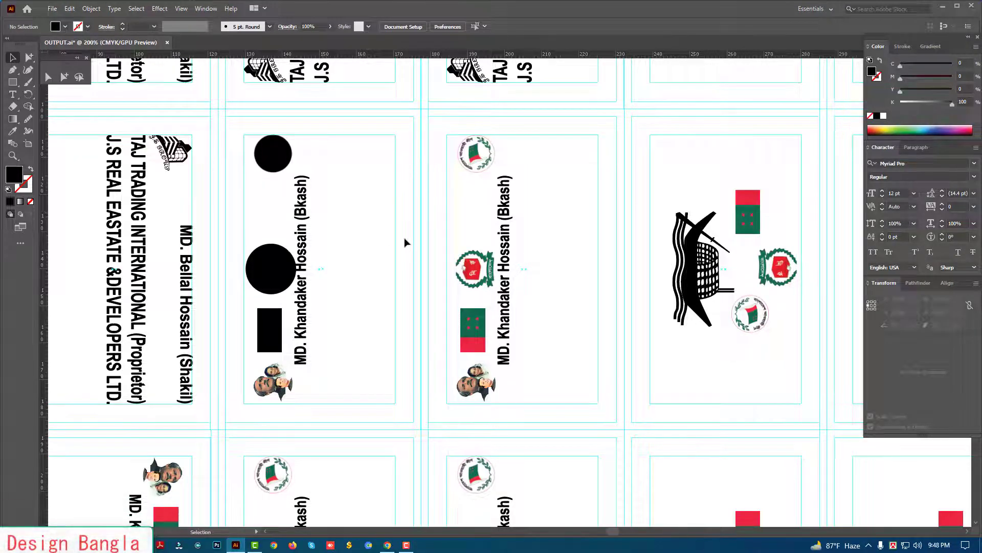
{"action": "left_click", "coordinate": [472, 153]}
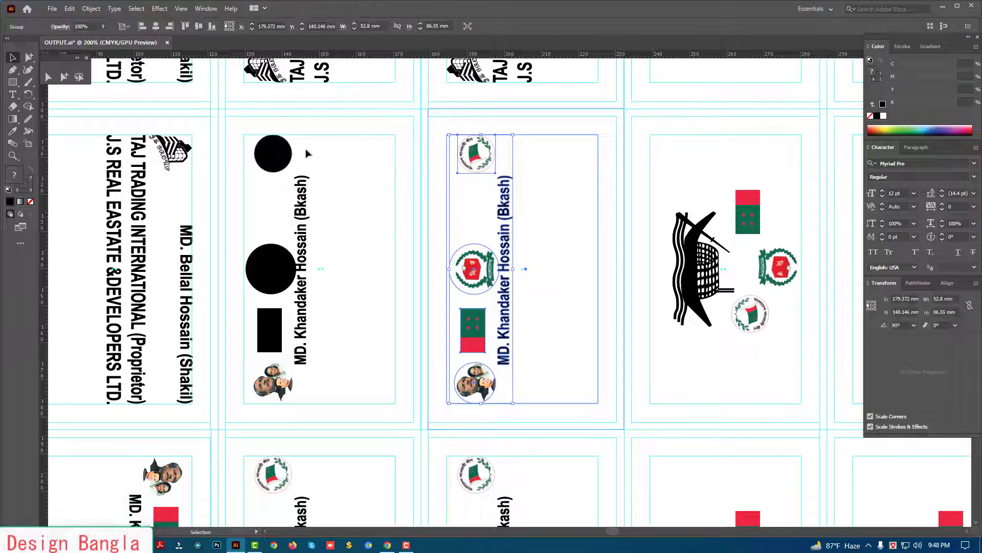
{"action": "left_click", "coordinate": [64, 77]}
{"action": "left_click", "coordinate": [455, 162]}
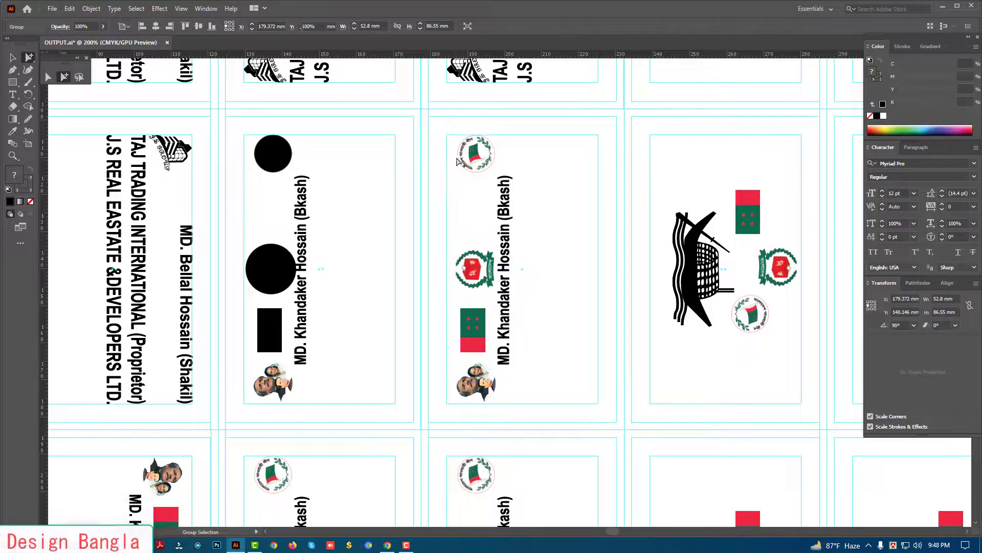
{"action": "left_click", "coordinate": [473, 162]}
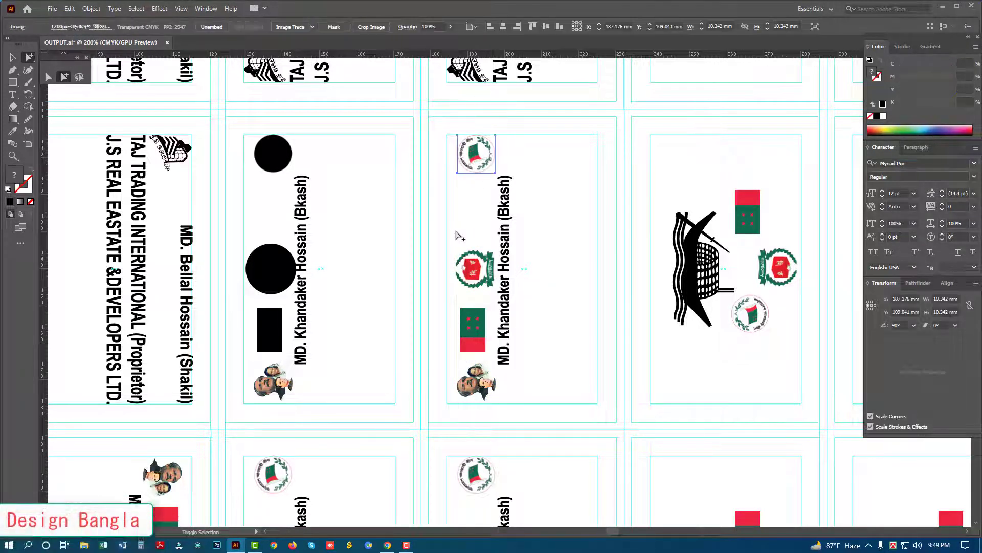
{"action": "left_click", "coordinate": [476, 271], "text": "shift"}
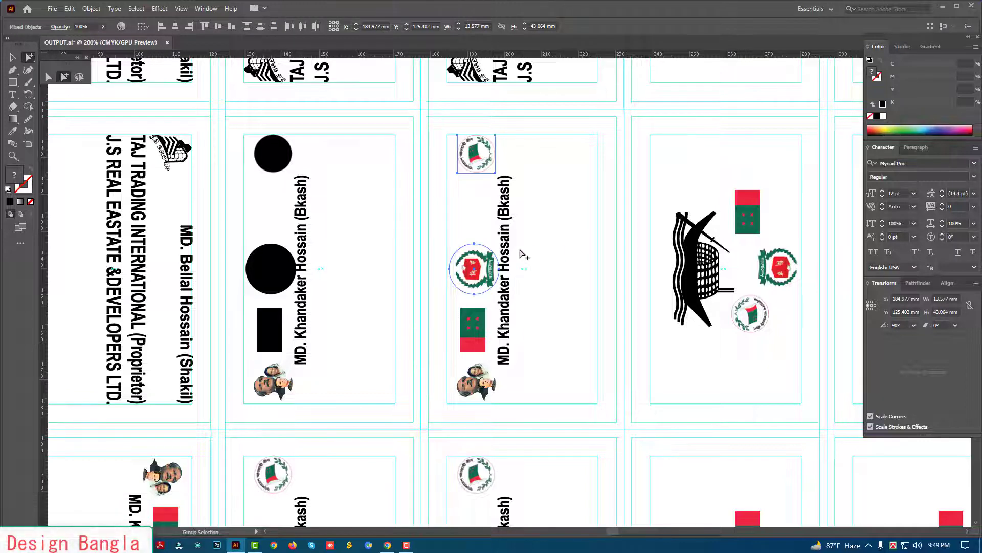
{"action": "left_click", "coordinate": [474, 326], "text": "shift"}
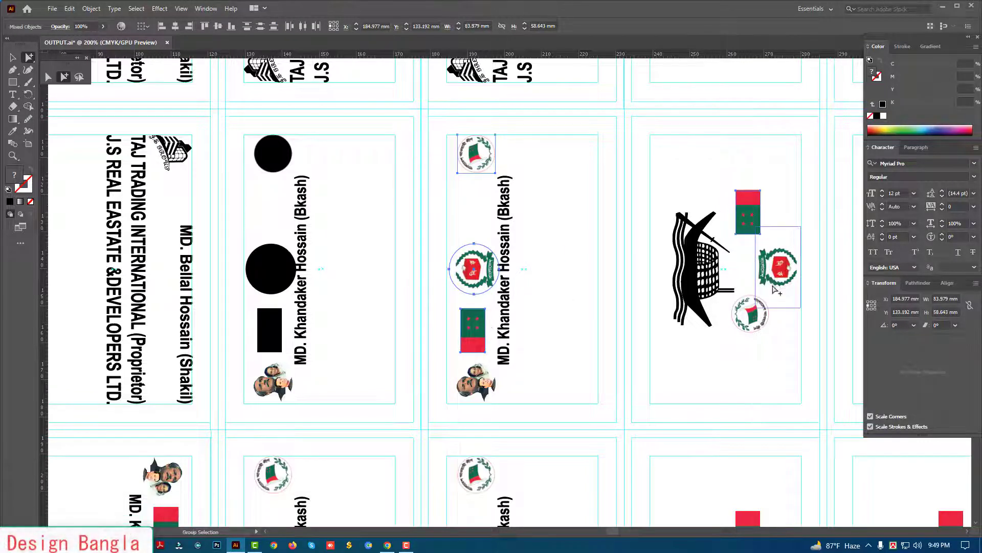
{"action": "left_click", "coordinate": [775, 251], "text": "shift"}
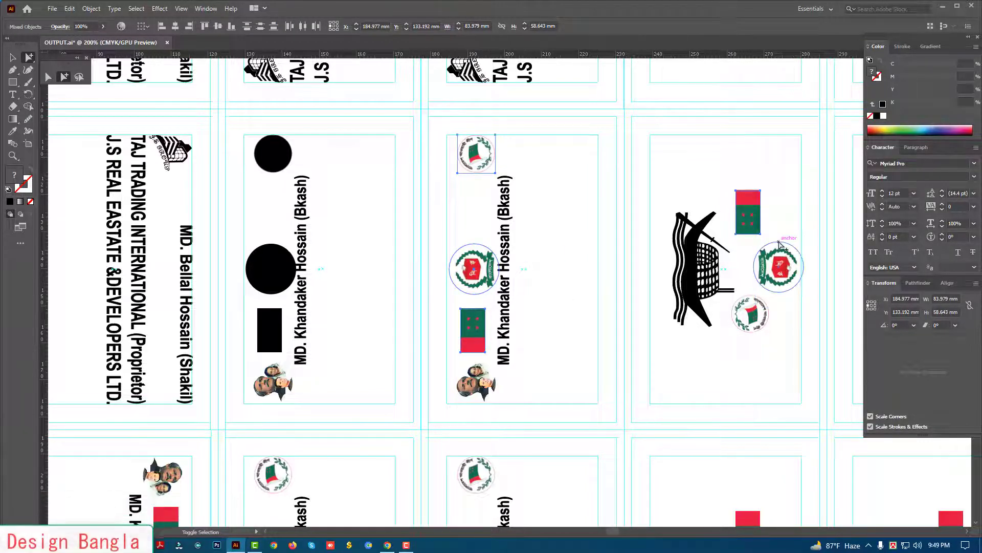
{"action": "left_click", "coordinate": [765, 308], "text": "shift"}
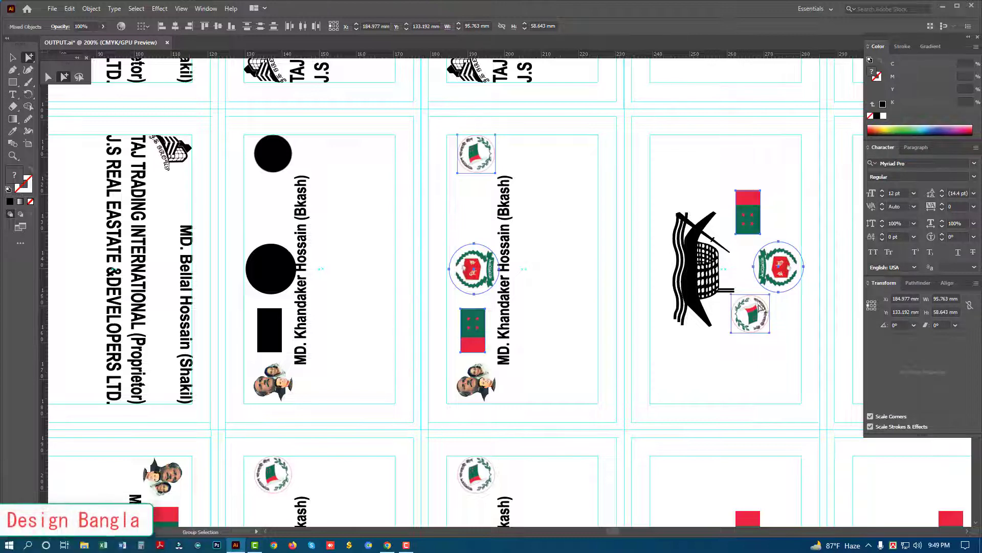
{"action": "left_click", "coordinate": [69, 9]}
{"action": "mouse_move", "coordinate": [94, 188]}
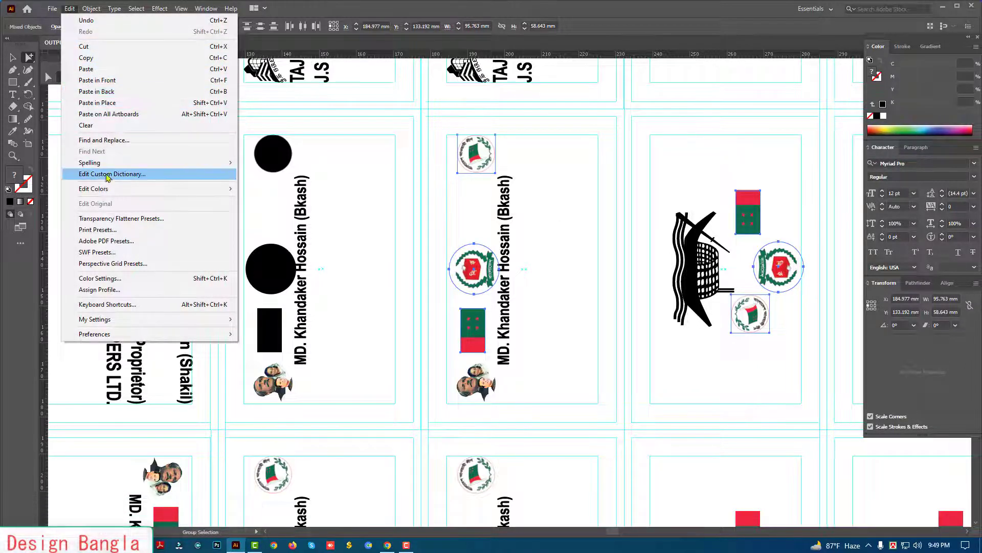
Blacken the third card's emblem via Color Balance and delete the image over its black circle.
{"action": "left_click", "coordinate": [281, 215]}
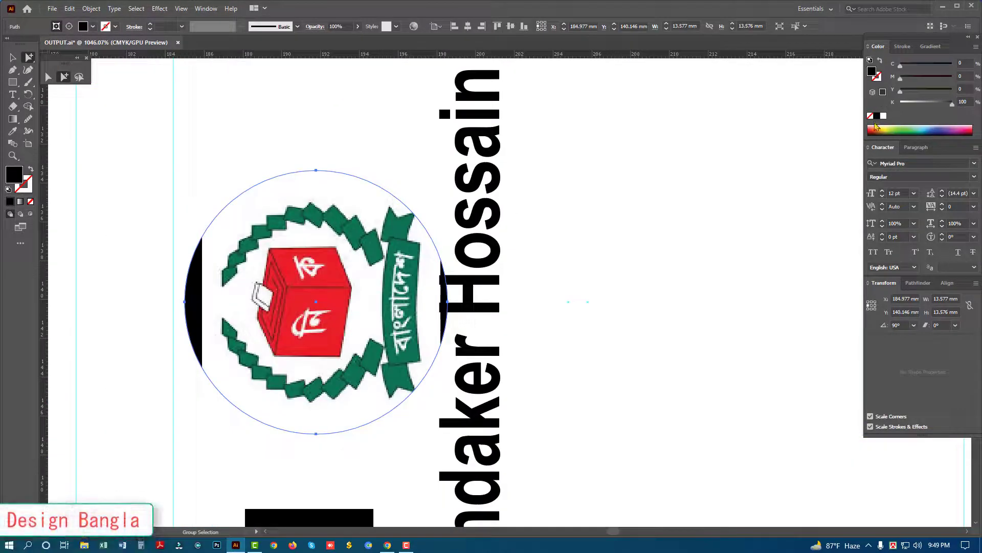
{"action": "scroll", "coordinate": [535, 288], "scroll_direction": "down", "scroll_amount": 2}
{"action": "left_click_drag", "start_coordinate": [535, 287], "coordinate": [539, 230]}
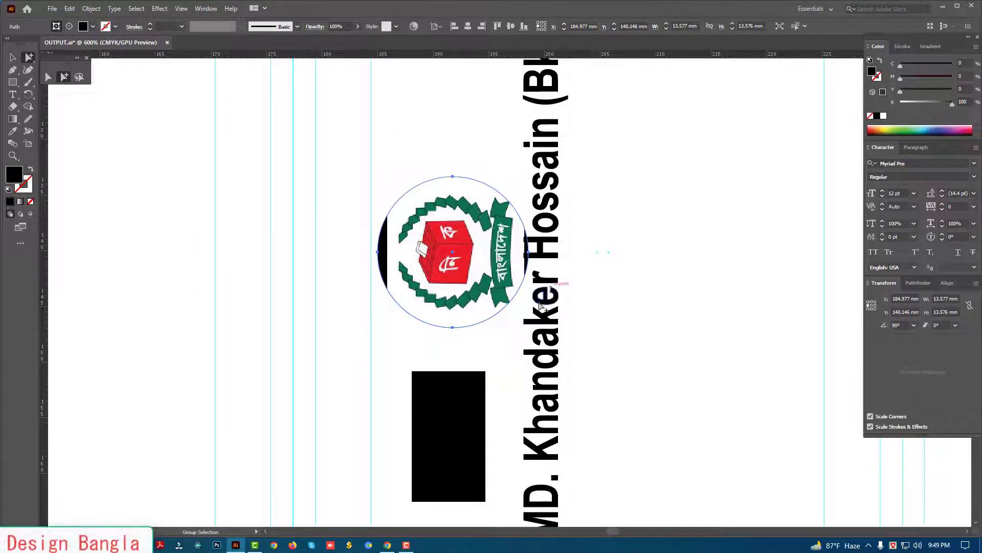
{"action": "left_click", "coordinate": [447, 248]}
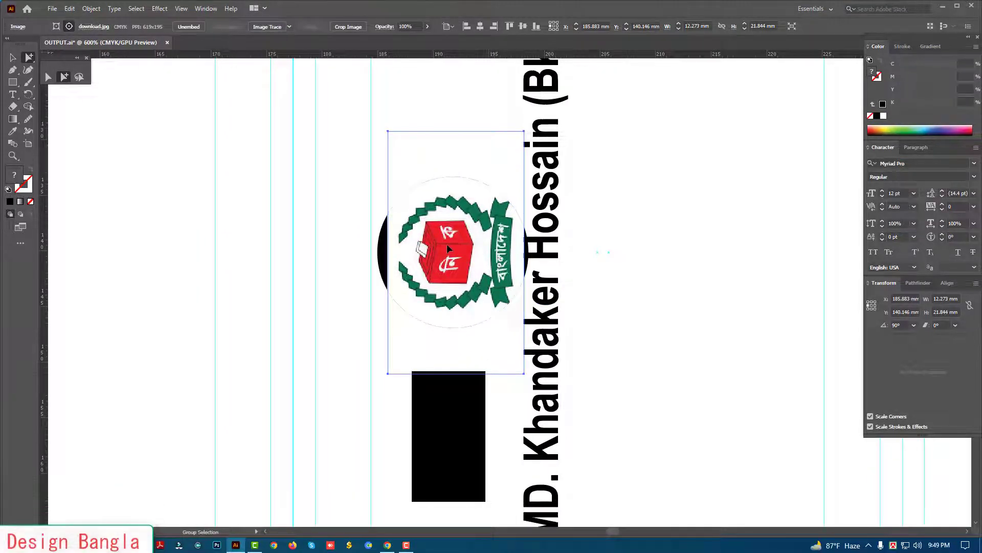
{"action": "key", "text": "Delete"}
Fill the boat card's backing circle with the Black swatch and delete its emblem image.
{"action": "scroll", "coordinate": [686, 268], "scroll_direction": "down", "scroll_amount": 3}
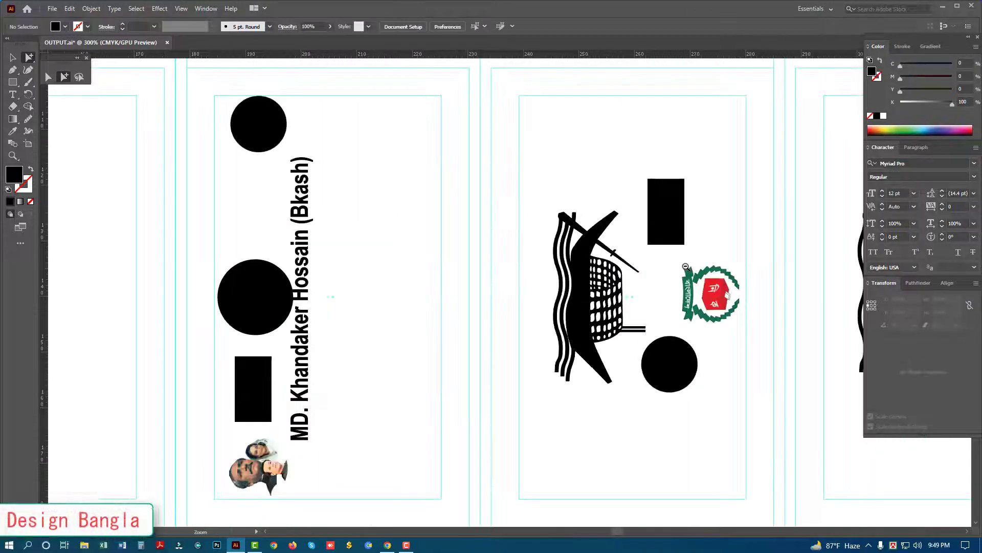
{"action": "scroll", "coordinate": [686, 268], "scroll_direction": "down", "scroll_amount": 1}
{"action": "scroll", "coordinate": [501, 275], "scroll_direction": "up", "scroll_amount": 1}
{"action": "left_click", "coordinate": [415, 241]}
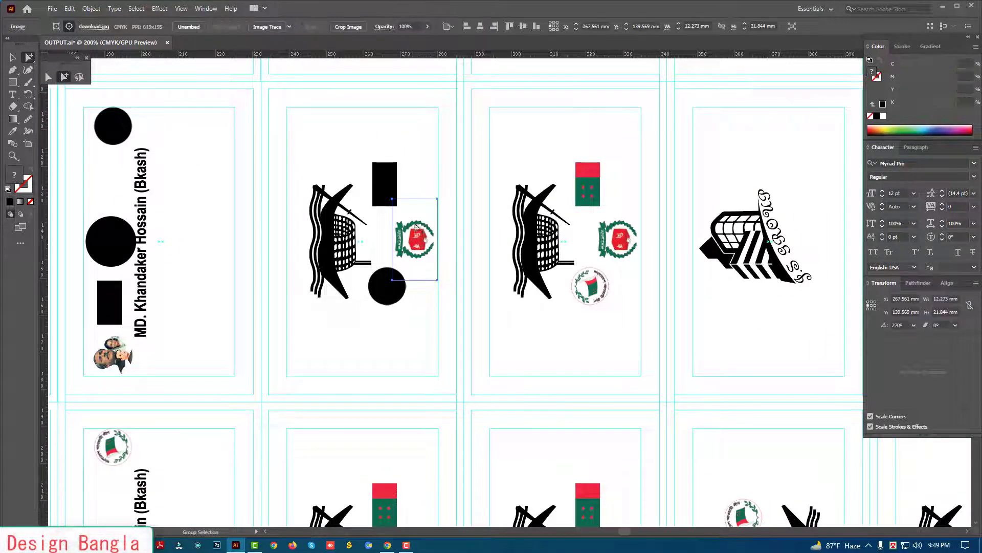
{"action": "left_click", "coordinate": [405, 221]}
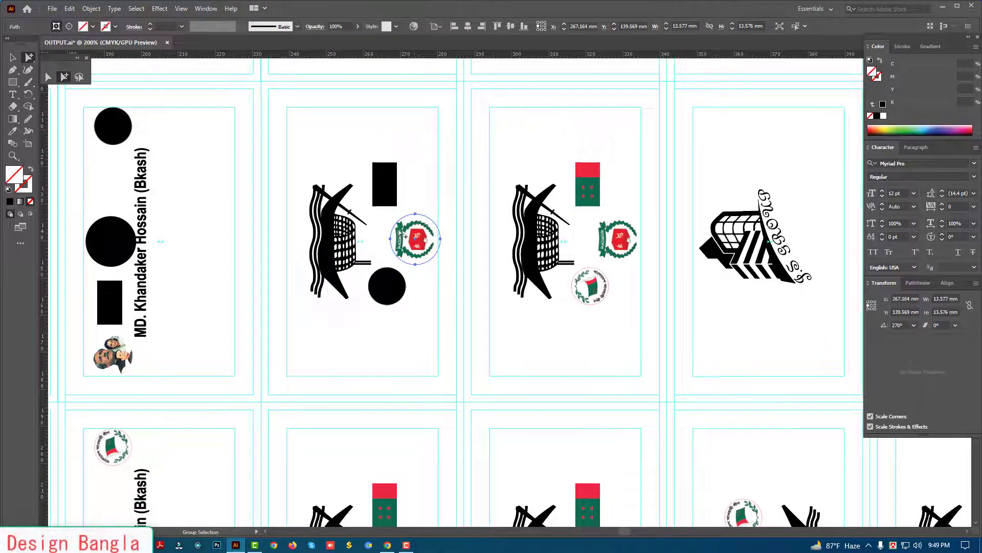
{"action": "scroll", "coordinate": [405, 222], "scroll_direction": "up", "scroll_amount": 5}
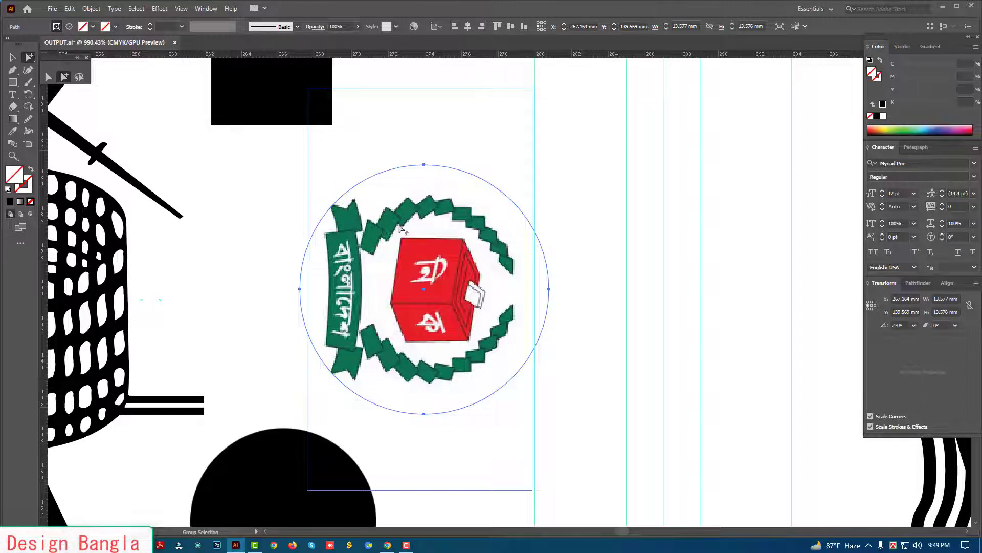
{"action": "scroll", "coordinate": [482, 292], "scroll_direction": "down", "scroll_amount": 2}
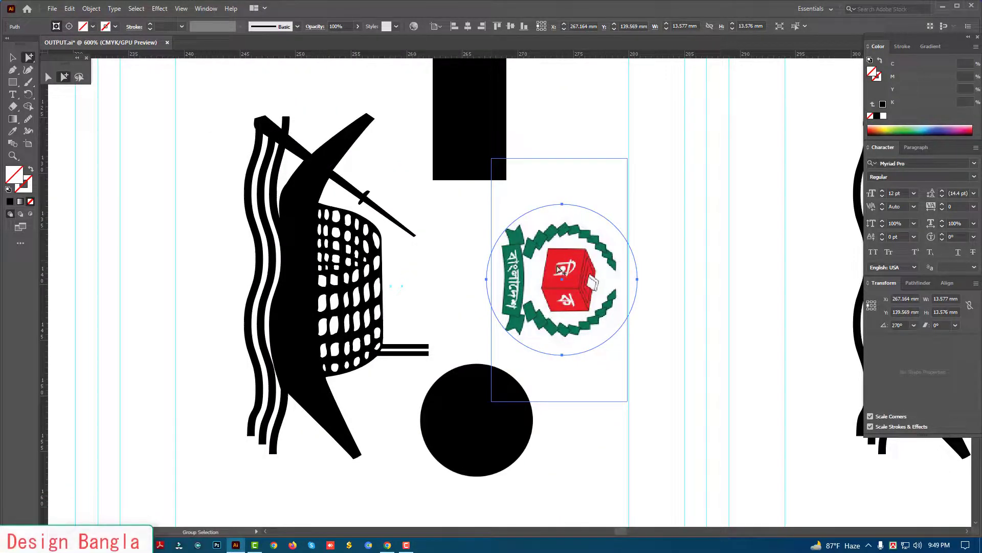
{"action": "left_click", "coordinate": [877, 115]}
{"action": "left_click", "coordinate": [566, 267]}
{"action": "key", "text": "Delete"}
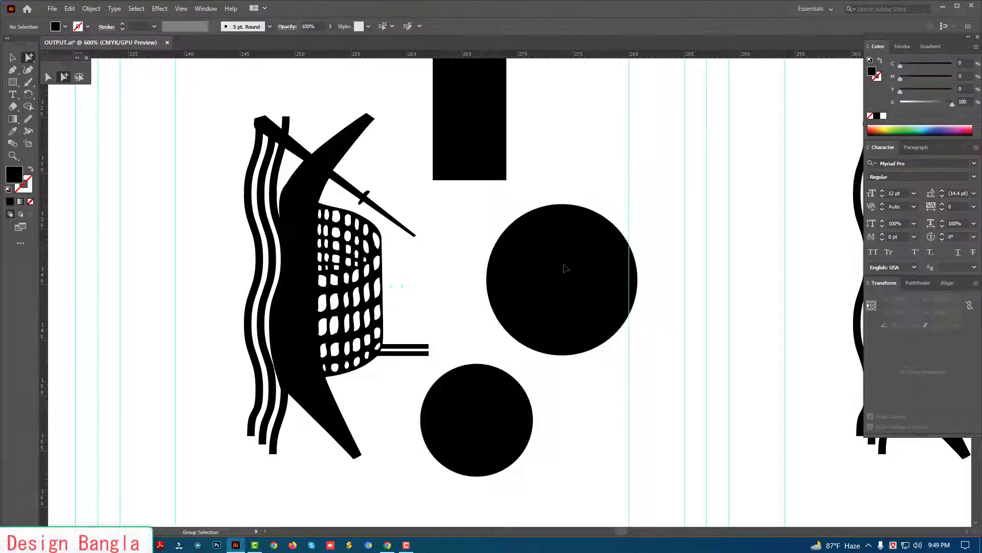
{"action": "key", "text": "ctrl+minus"}
{"action": "key", "text": "ctrl+minus"}
{"action": "key", "text": "ctrl+minus"}
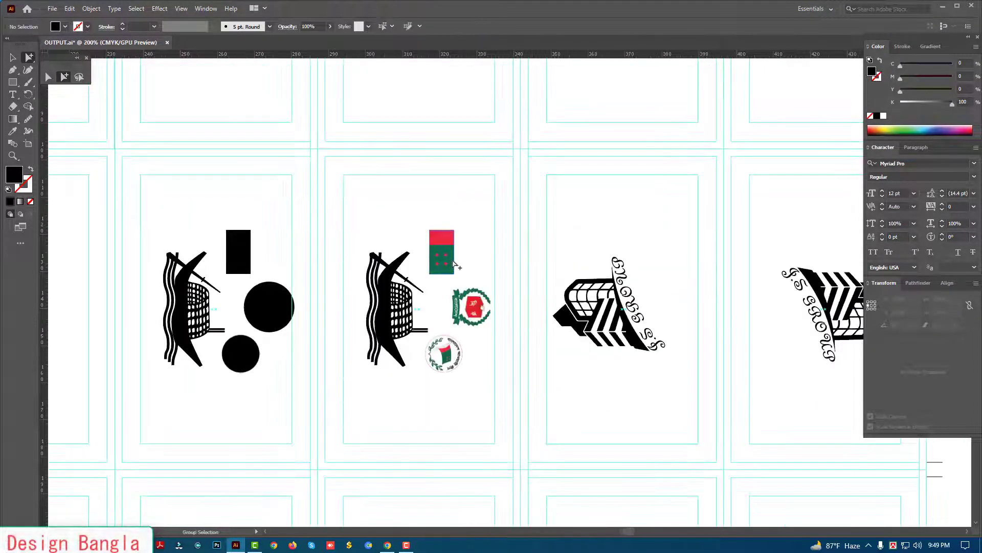
Blacken the second card's flag and small round emblem with Color Balance: C/M/Y -100, Black 100.
{"action": "left_click", "coordinate": [449, 357]}
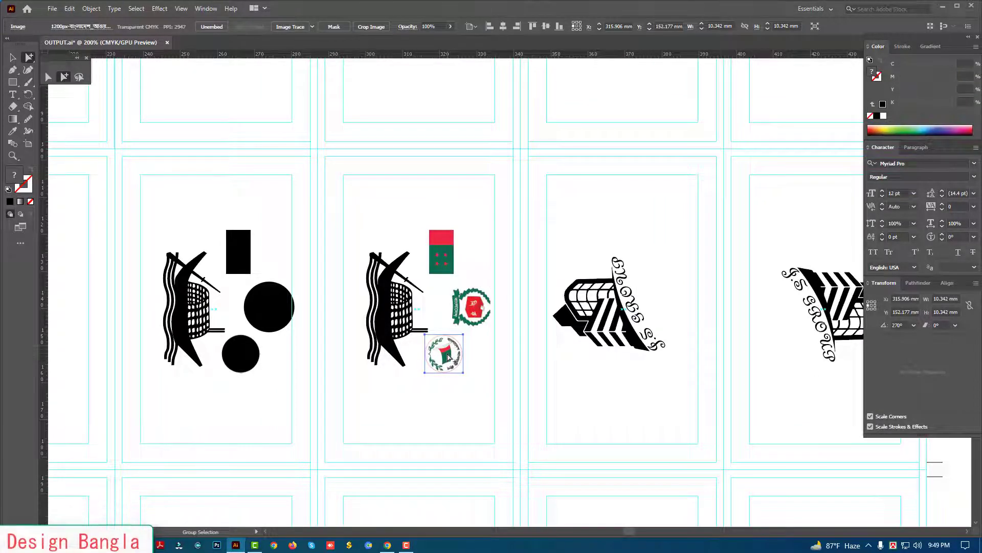
{"action": "left_click", "coordinate": [481, 288]}
{"action": "left_click", "coordinate": [478, 285]}
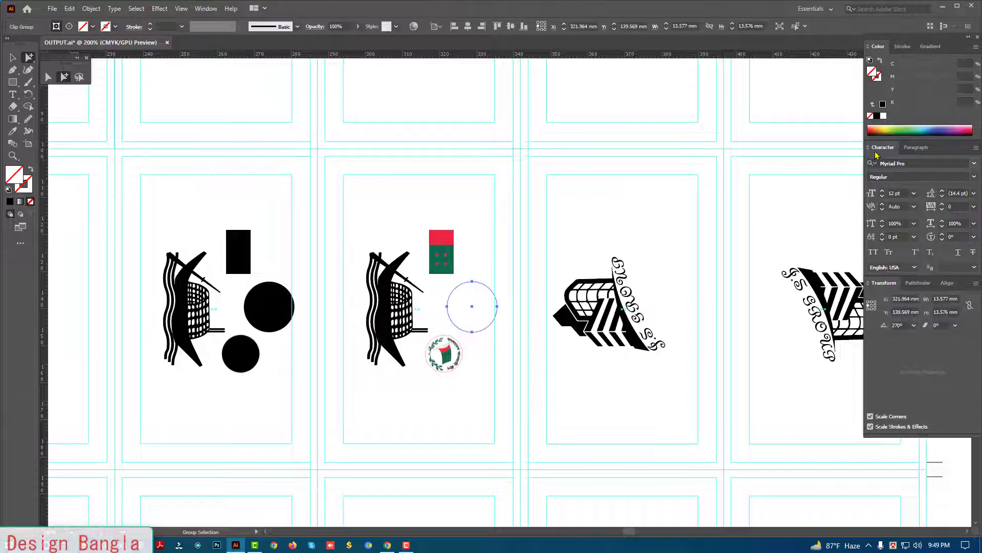
{"action": "left_click", "coordinate": [876, 116]}
{"action": "left_click", "coordinate": [444, 353]}
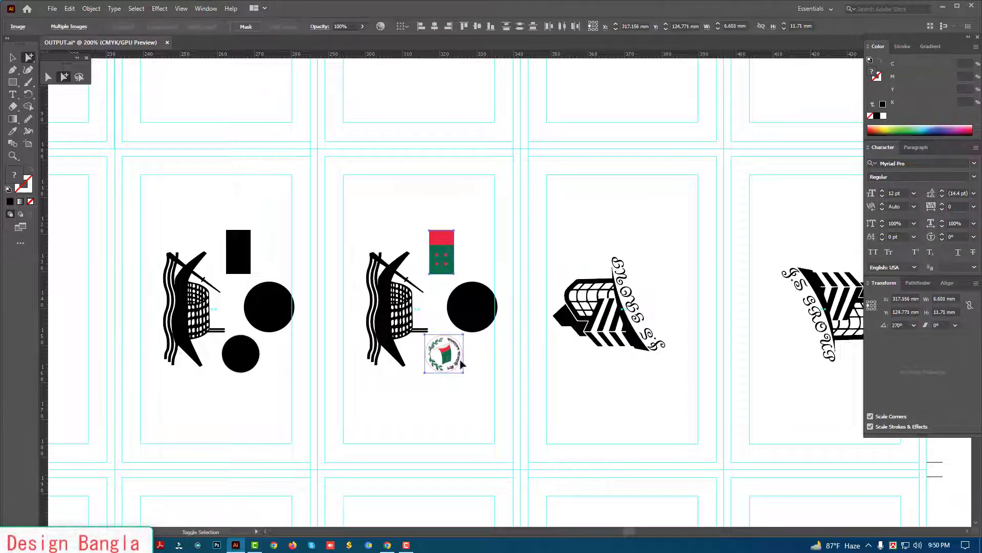
{"action": "left_click", "coordinate": [74, 10]}
{"action": "mouse_move", "coordinate": [94, 189]}
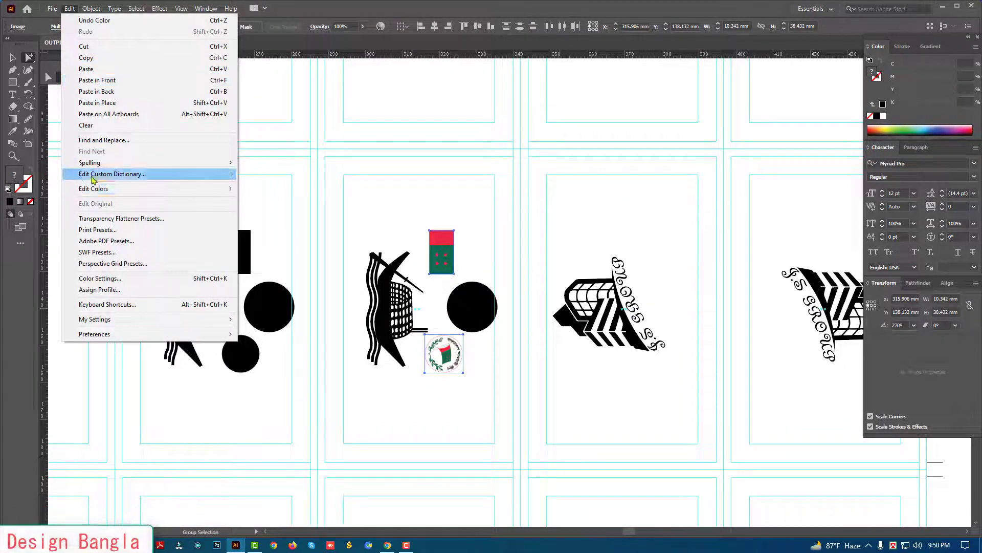
{"action": "left_click", "coordinate": [281, 215]}
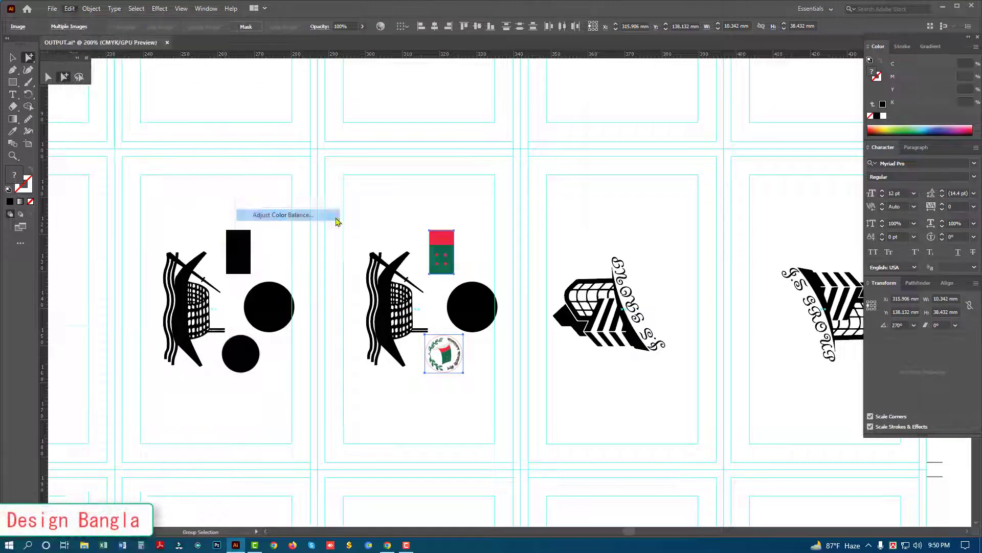
{"action": "mouse_move", "coordinate": [681, 202]}
{"action": "left_mouse_down"}
{"action": "mouse_move", "coordinate": [731, 202]}
{"action": "mouse_move", "coordinate": [624, 187]}
{"action": "left_mouse_up"}
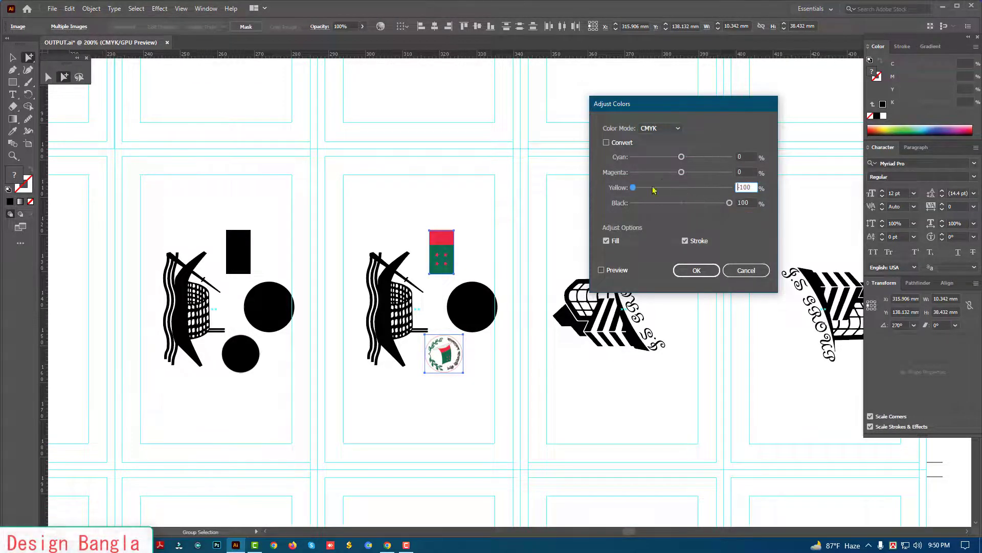
{"action": "left_click_drag", "start_coordinate": [681, 172], "coordinate": [574, 177]}
{"action": "key", "text": "Return"}
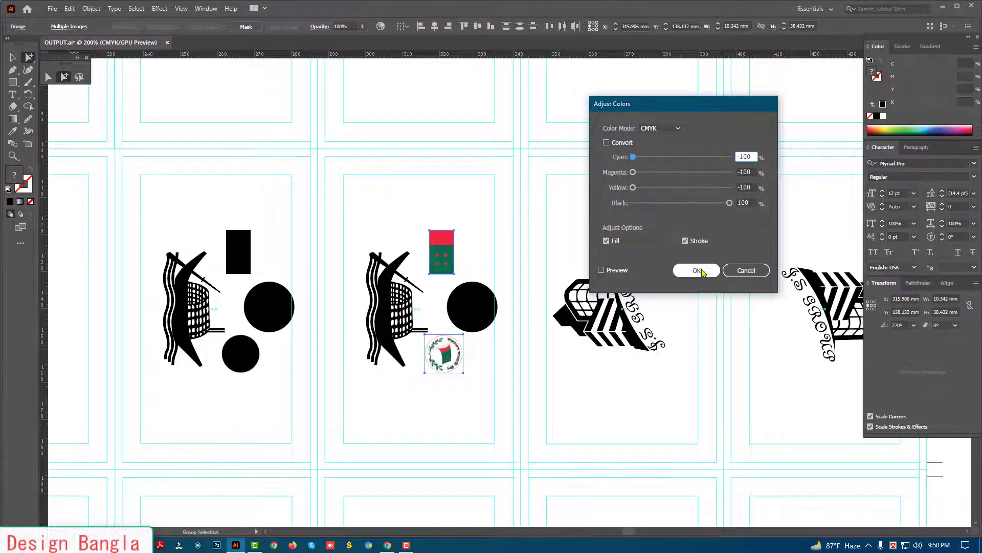
{"action": "left_click", "coordinate": [544, 266]}
Select the flags and small round emblems across the five lower-row cards.
{"action": "key", "text": "ctrl+minus"}
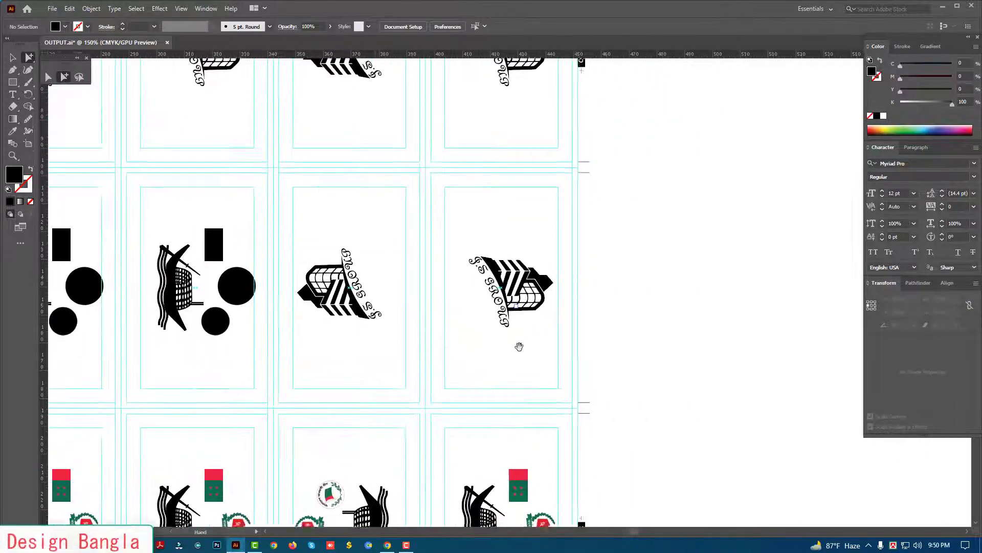
{"action": "left_click_drag", "start_coordinate": [248, 511], "coordinate": [422, 260]}
{"action": "scroll", "coordinate": [421, 260], "scroll_direction": "left", "scroll_amount": 7}
{"action": "scroll", "coordinate": [537, 266], "scroll_direction": "left", "scroll_amount": 3}
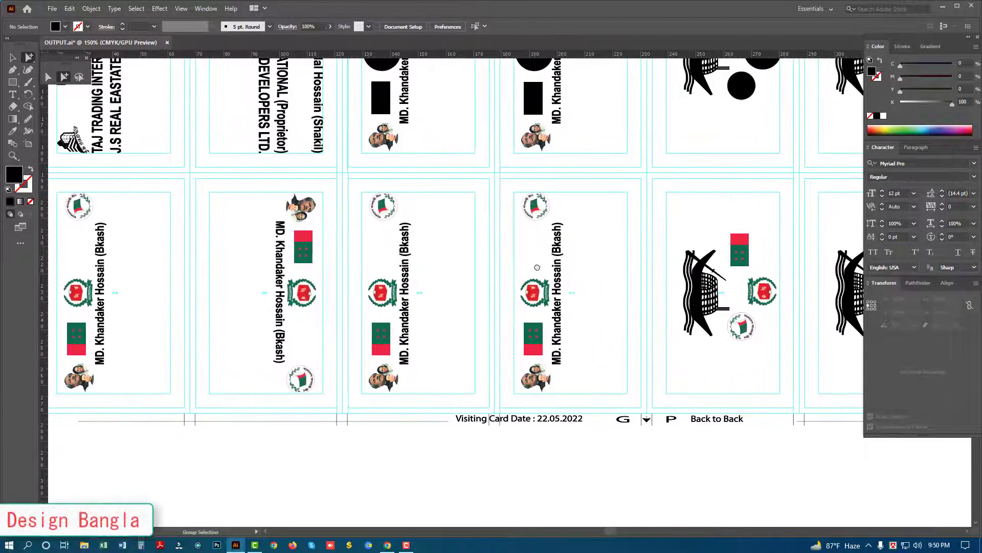
{"action": "left_click_drag", "start_coordinate": [340, 278], "coordinate": [513, 274]}
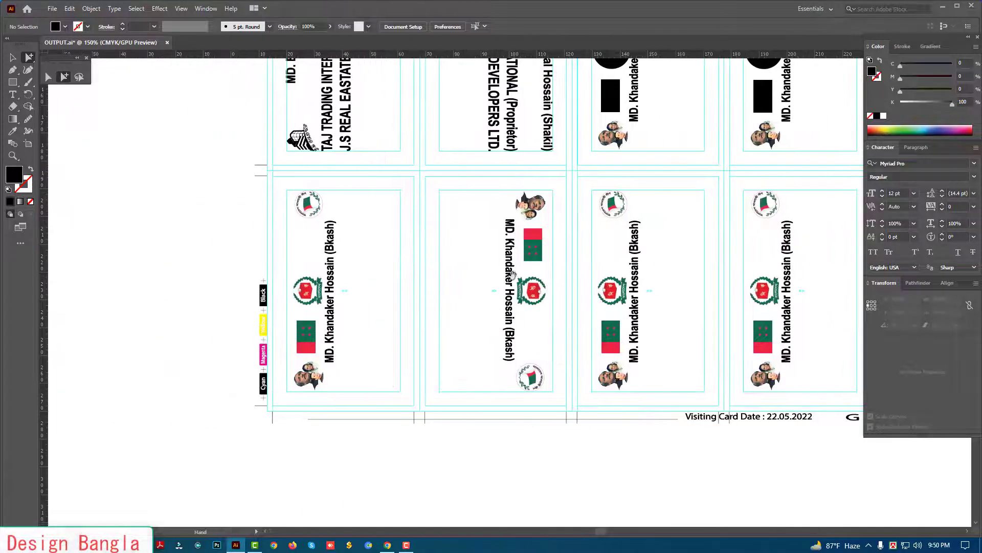
{"action": "left_click", "coordinate": [306, 205]}
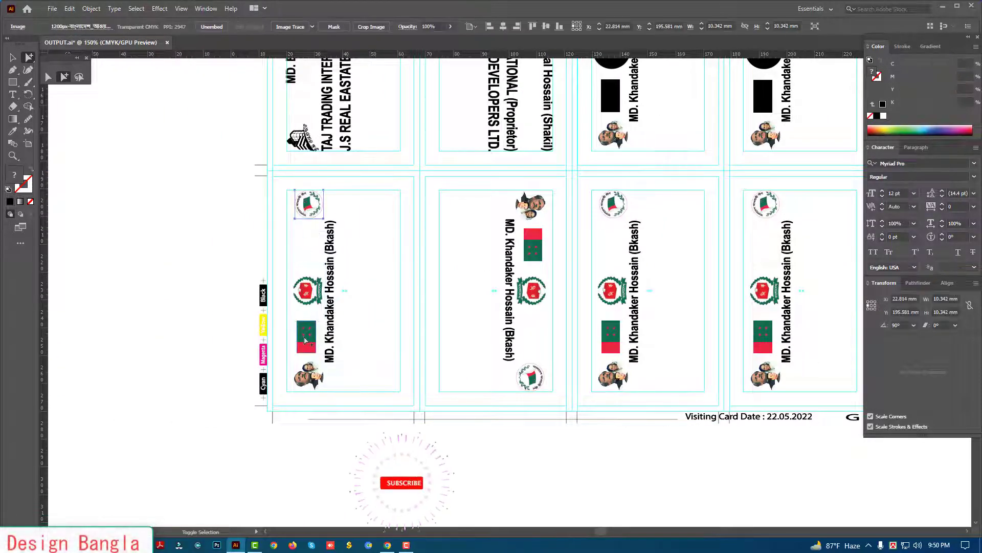
{"action": "left_click", "coordinate": [306, 336], "text": "shift"}
{"action": "left_click", "coordinate": [532, 244], "text": "shift"}
{"action": "left_click", "coordinate": [541, 372], "text": "shift"}
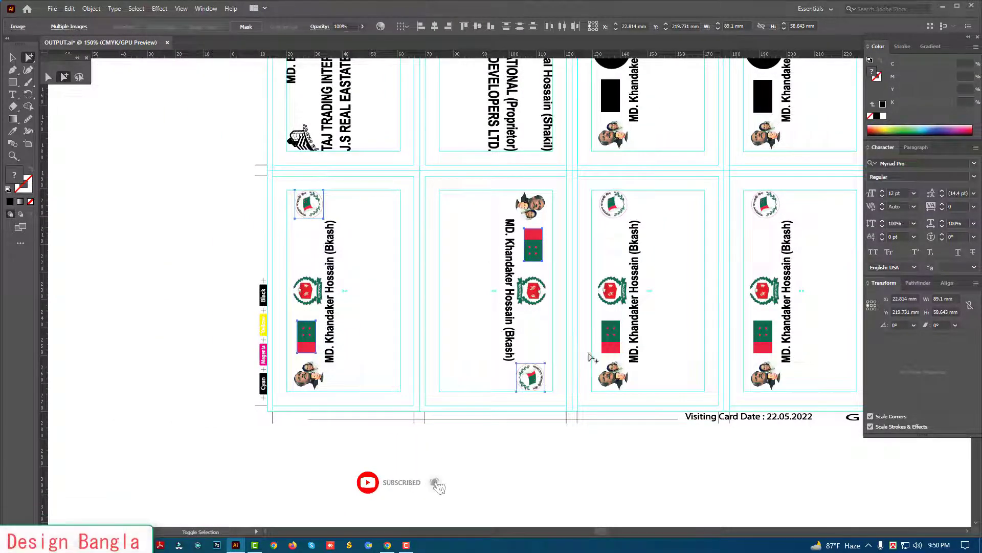
{"action": "left_click", "coordinate": [622, 205], "text": "shift"}
{"action": "left_click", "coordinate": [765, 204], "text": "shift"}
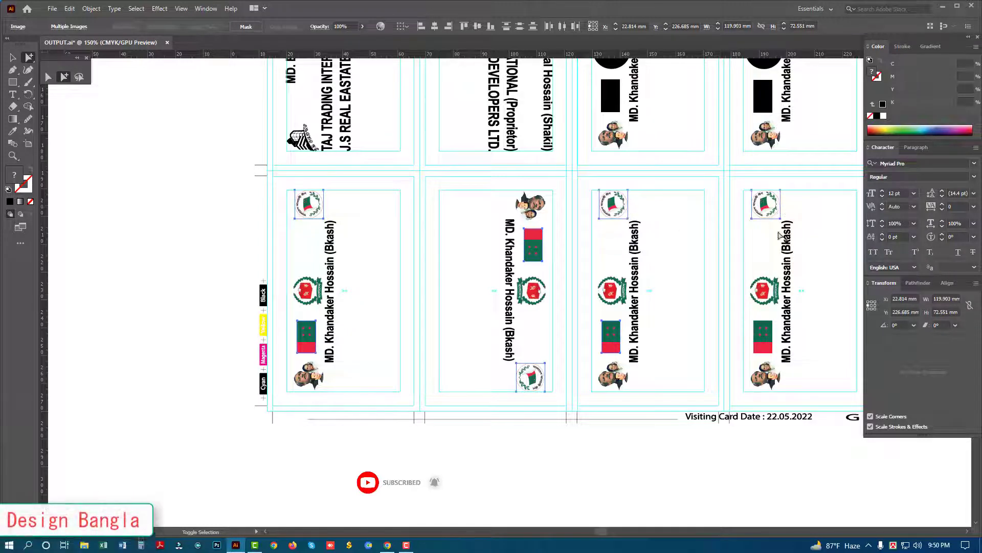
{"action": "scroll", "coordinate": [792, 326], "scroll_direction": "right", "scroll_amount": 5}
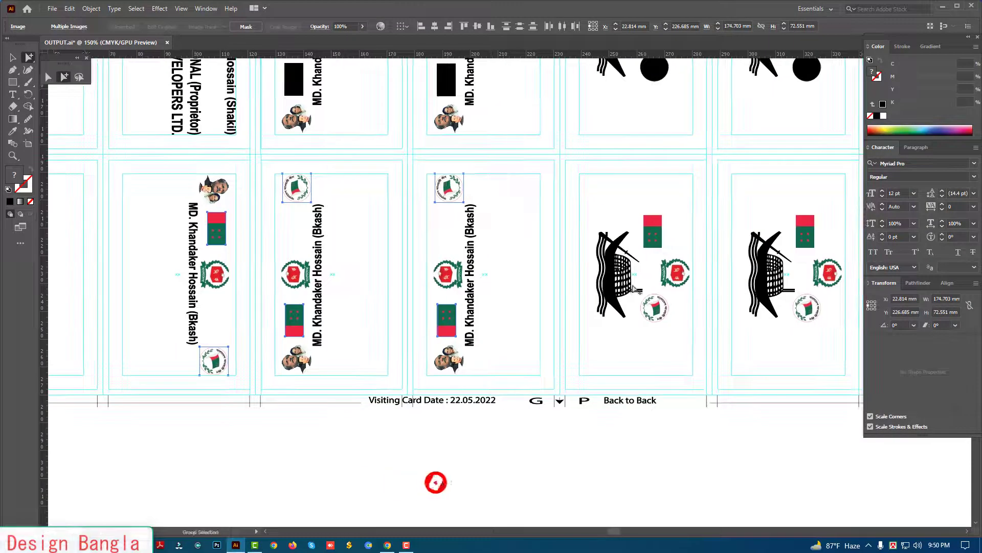
{"action": "left_click", "coordinate": [654, 307], "text": "shift"}
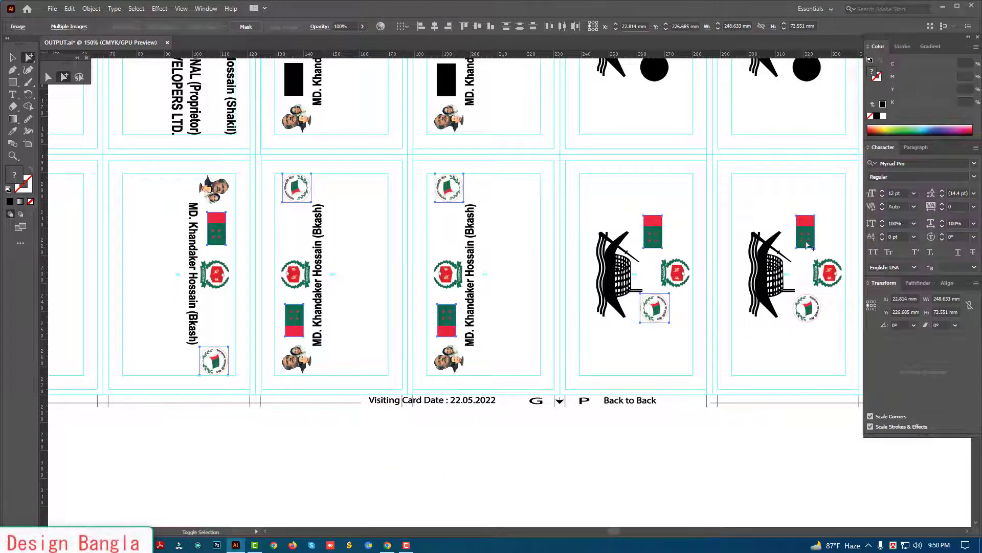
{"action": "scroll", "coordinate": [815, 302], "scroll_direction": "right", "scroll_amount": 3}
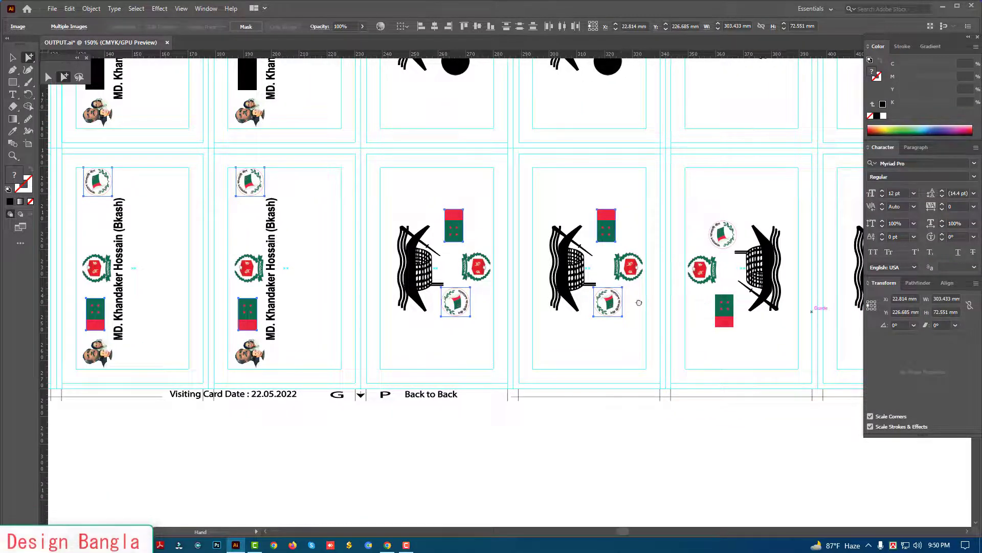
{"action": "scroll", "coordinate": [670, 290], "scroll_direction": "right", "scroll_amount": 2}
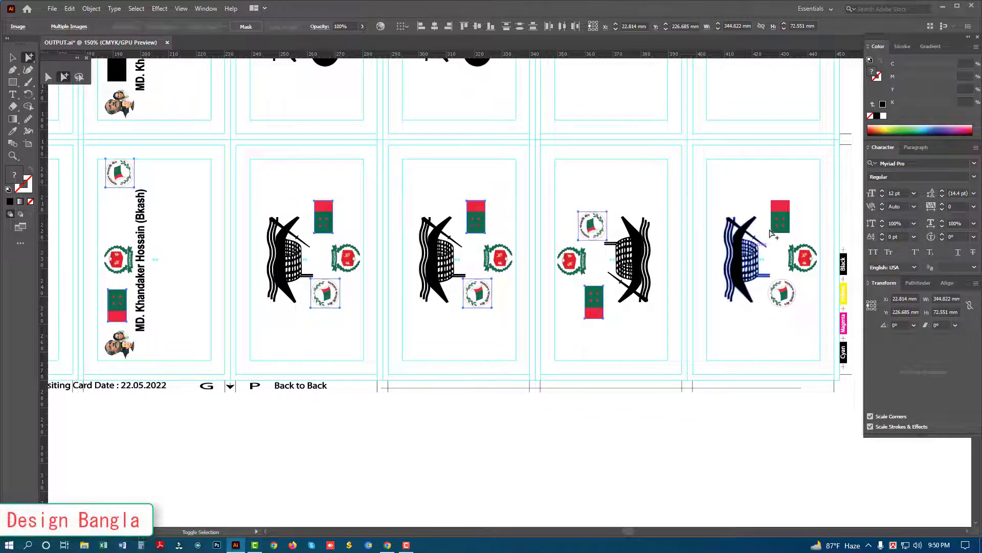
{"action": "left_click", "coordinate": [786, 230], "text": "shift"}
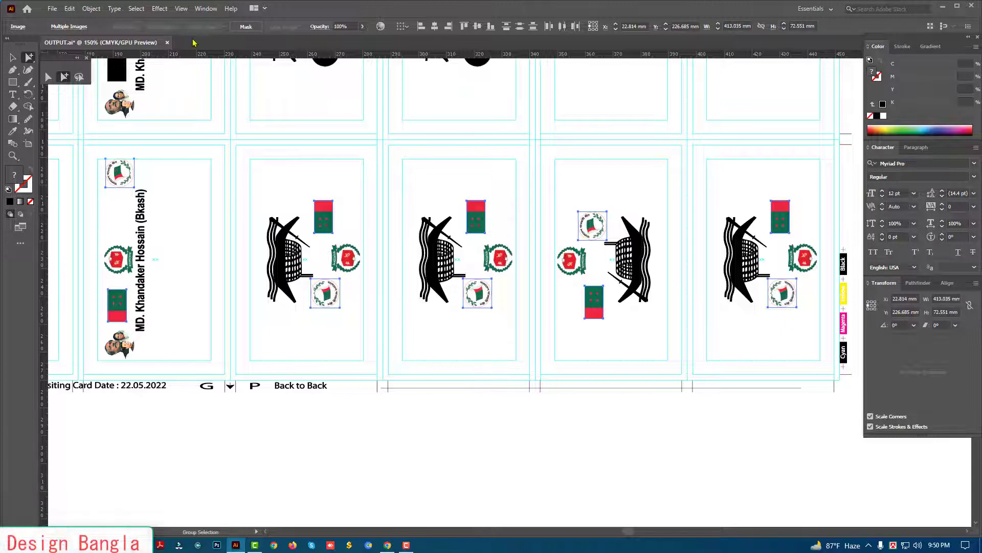
Apply Adjust Color Balance with Black 100 and the other three inks -100 to blacken them.
{"action": "left_click", "coordinate": [70, 9]}
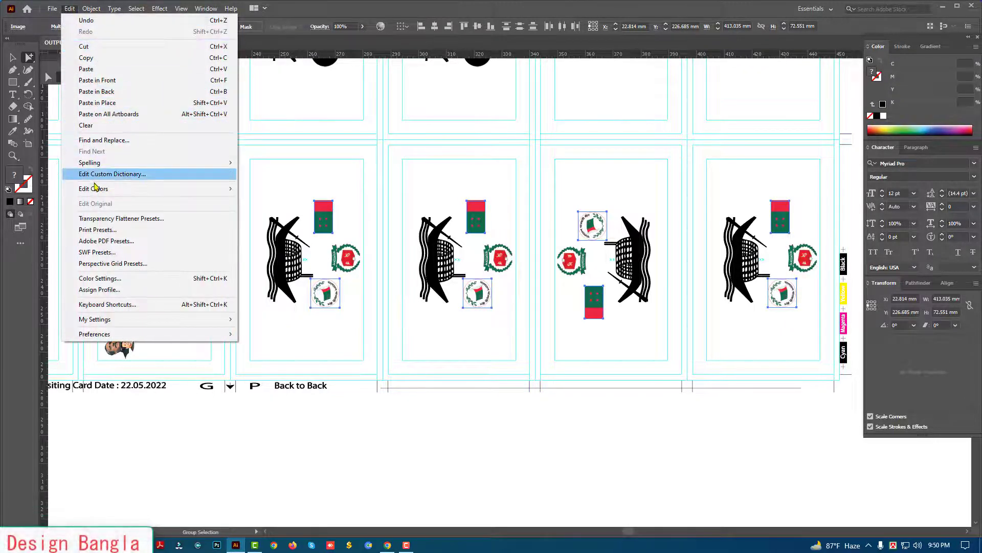
{"action": "mouse_move", "coordinate": [93, 189]}
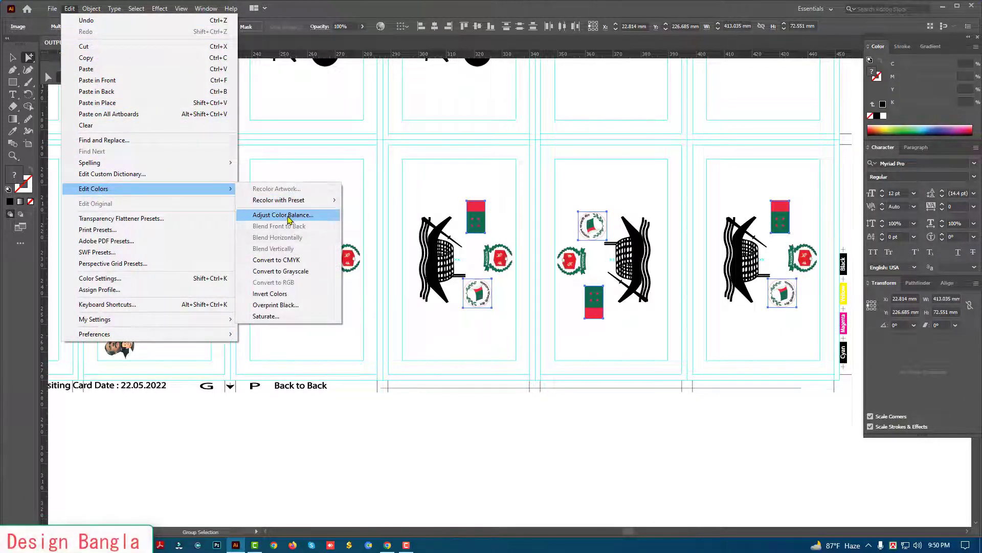
{"action": "left_click", "coordinate": [290, 213]}
{"action": "left_click", "coordinate": [745, 202]}
{"action": "type", "text": "100"}
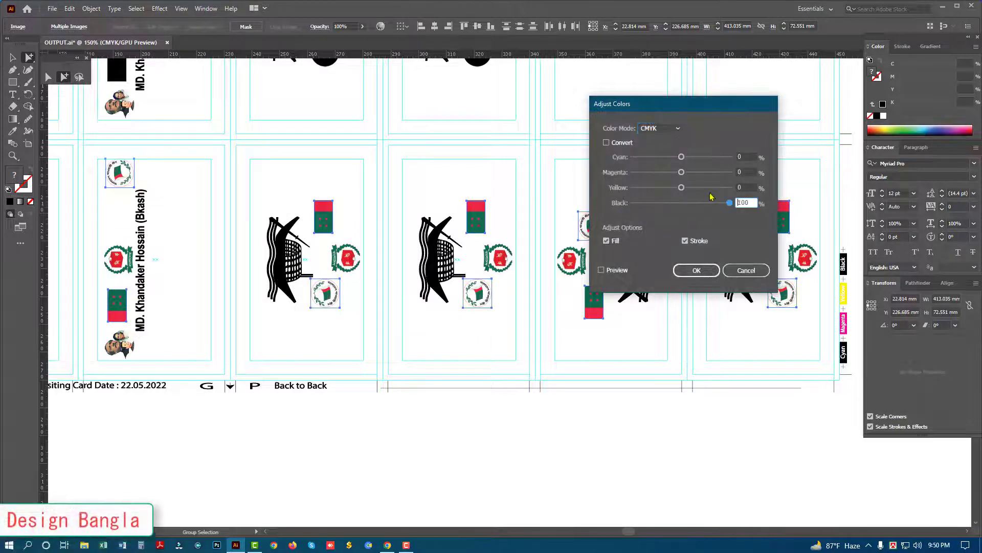
{"action": "key", "text": "shift+Tab"}
{"action": "type", "text": "-100"}
{"action": "key", "text": "shift+Tab"}
{"action": "type", "text": "-100"}
{"action": "key", "text": "shift+Tab"}
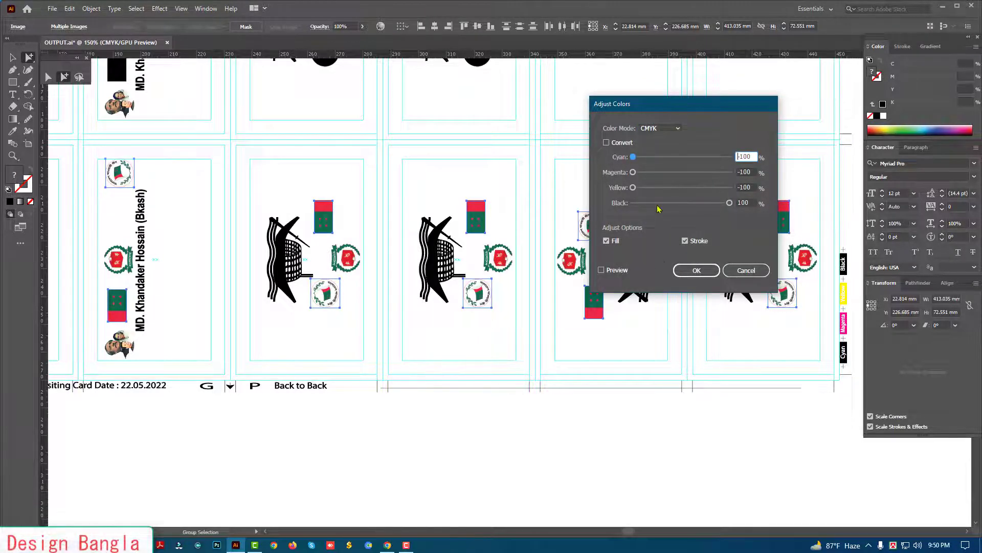
{"action": "type", "text": "-100"}
{"action": "left_click", "coordinate": [695, 270]}
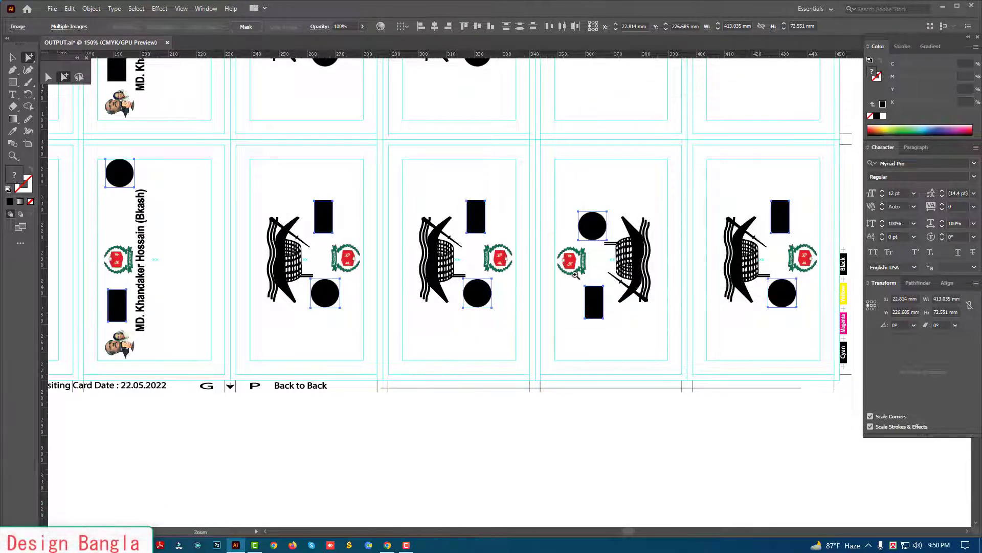
Delete the seal logos and leftover clip path on the right-hand cards.
{"action": "left_click", "coordinate": [805, 258]}
{"action": "key", "text": "Delete"}
{"action": "left_click", "coordinate": [807, 241]}
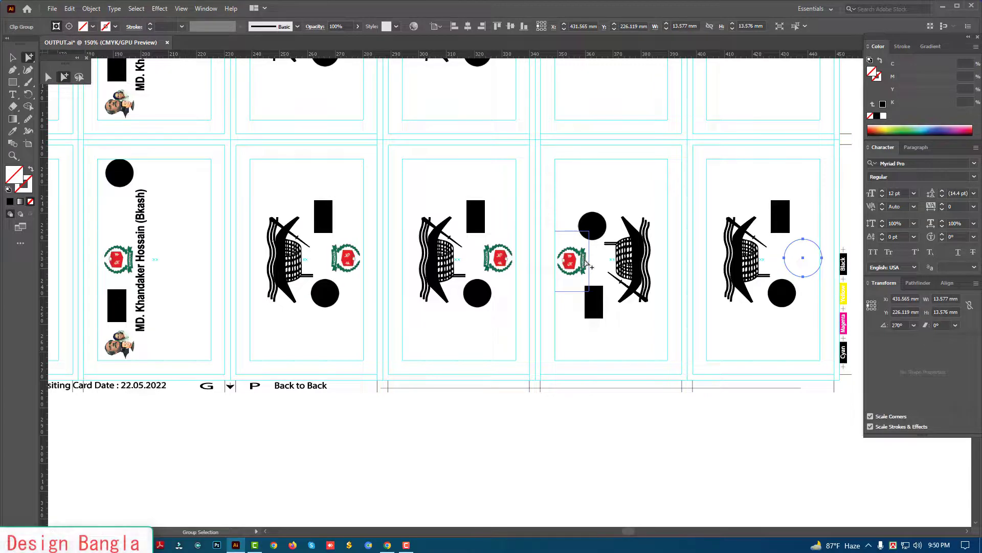
{"action": "key", "text": "Delete"}
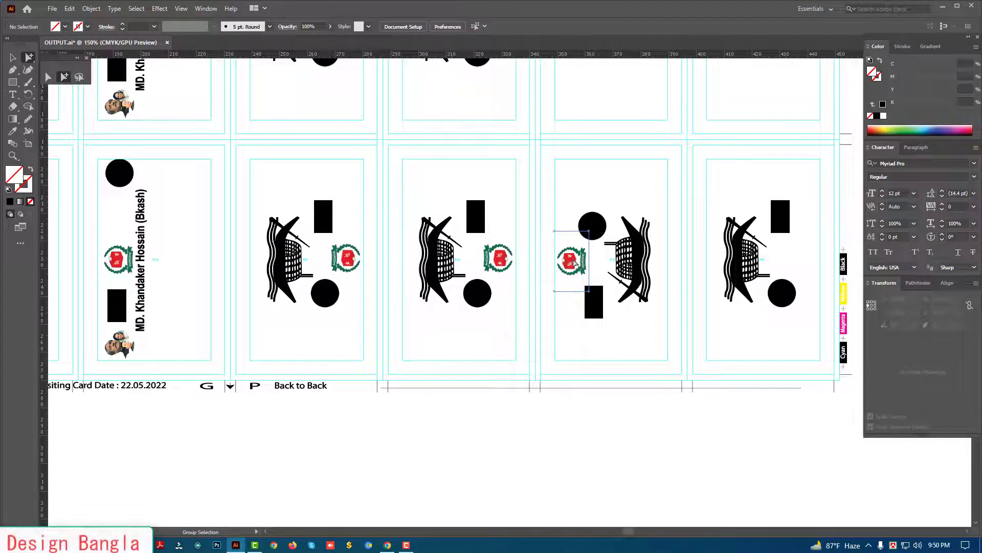
{"action": "left_click", "coordinate": [575, 263]}
{"action": "key", "text": "Delete"}
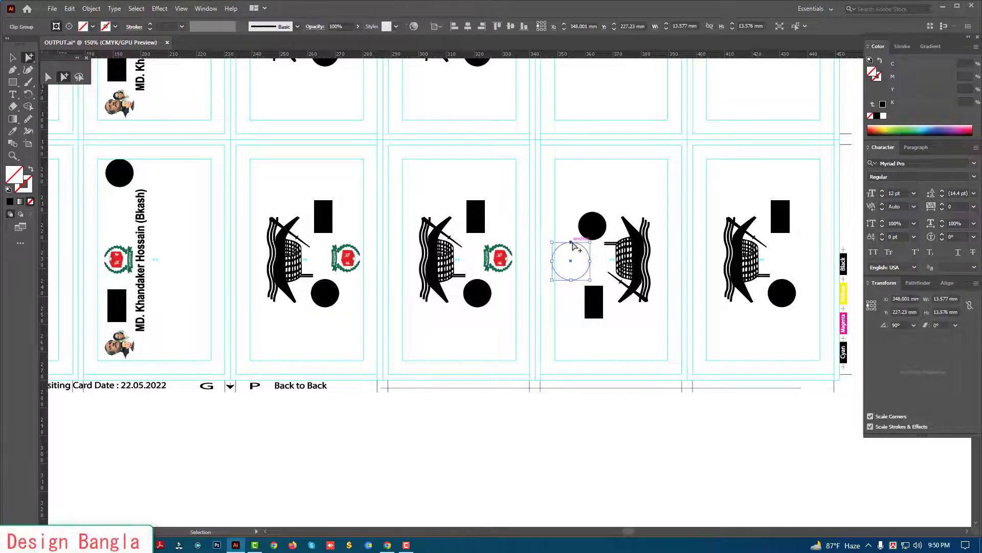
{"action": "left_click_drag", "start_coordinate": [496, 258], "coordinate": [611, 258]}
{"action": "left_click", "coordinate": [623, 262]}
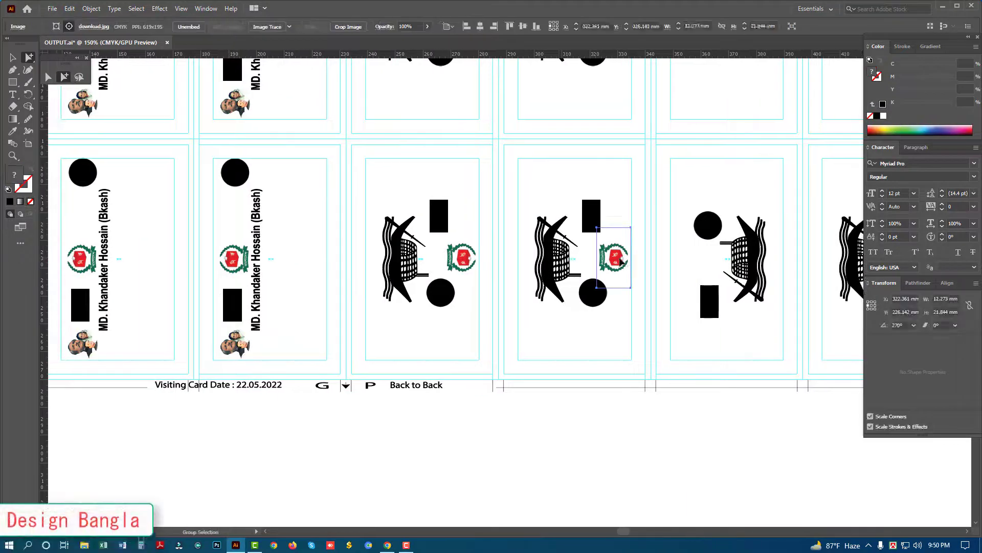
{"action": "key", "text": "Delete"}
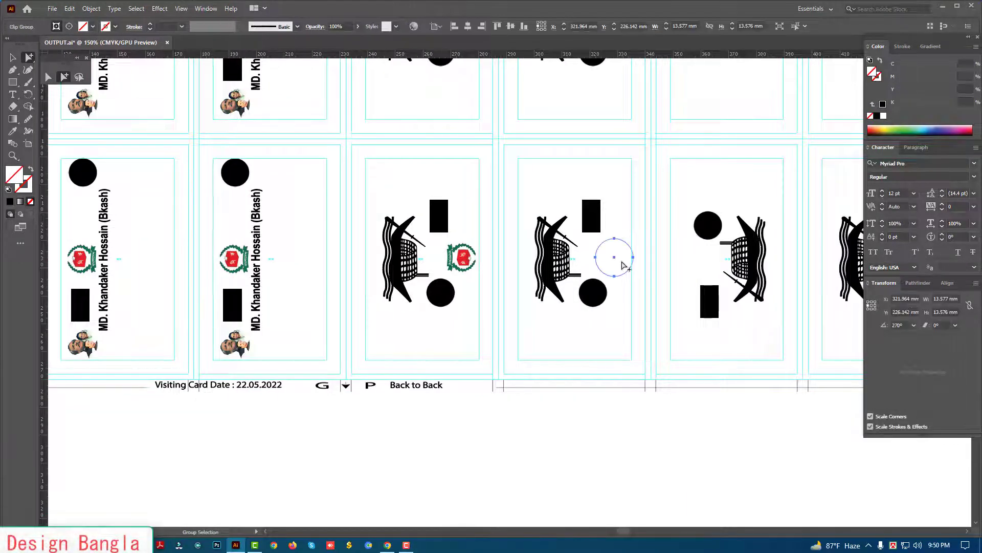
{"action": "left_click", "coordinate": [462, 258]}
{"action": "key", "text": "Delete"}
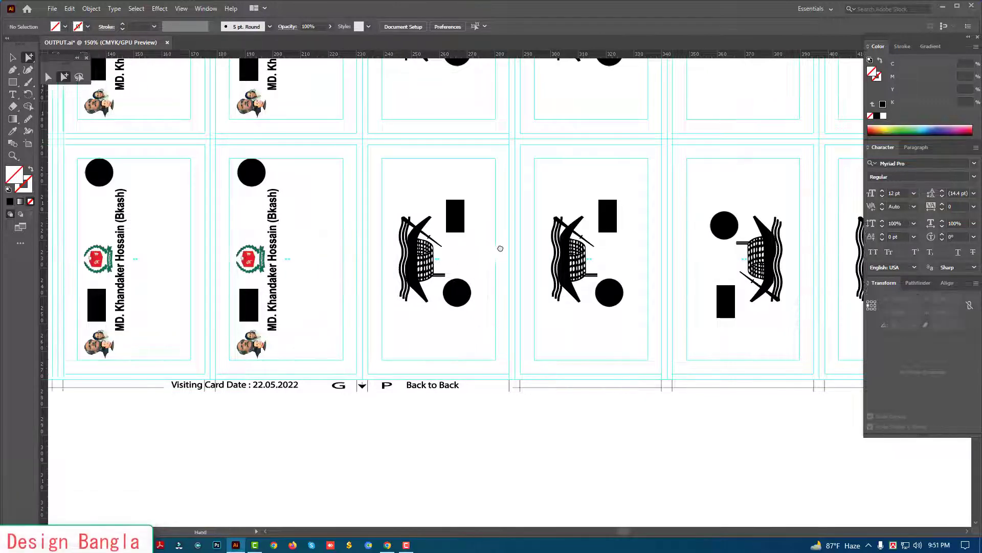
Delete the seal logos and clip path on the third, second and first cards.
{"action": "scroll", "coordinate": [486, 261], "scroll_direction": "left", "scroll_amount": 5}
{"action": "left_click", "coordinate": [467, 238]}
{"action": "key", "text": "Delete"}
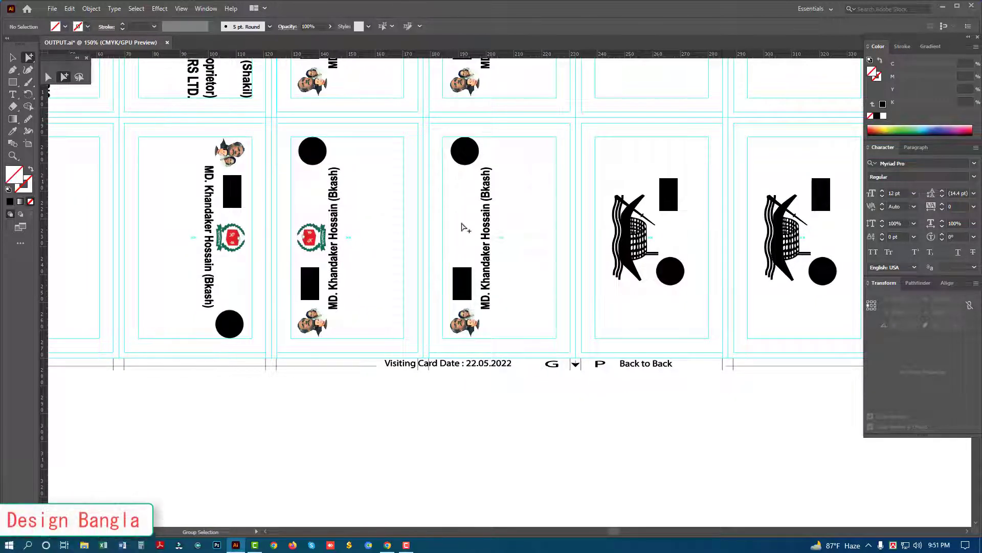
{"action": "left_click", "coordinate": [468, 245]}
{"action": "key", "text": "Delete"}
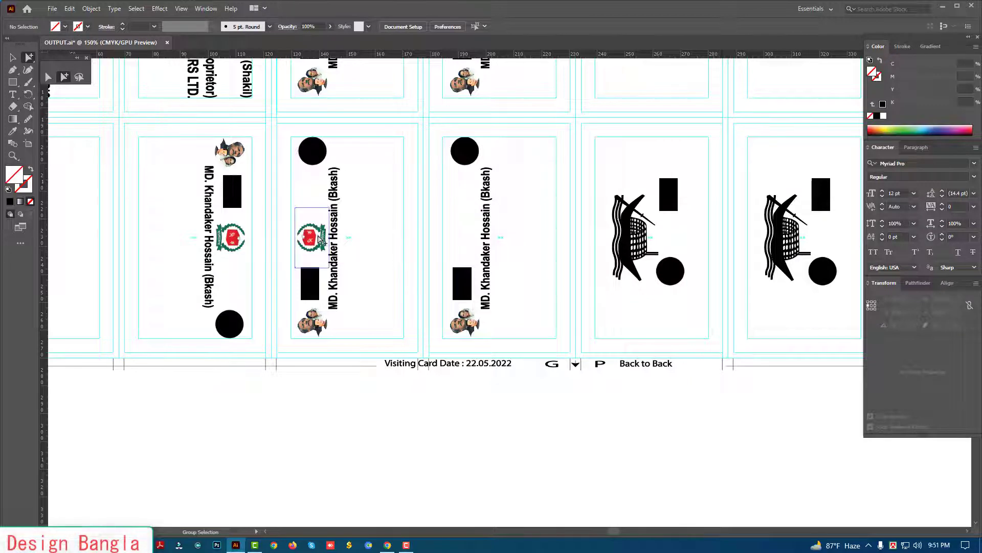
{"action": "left_click", "coordinate": [320, 240]}
{"action": "key", "text": "Delete"}
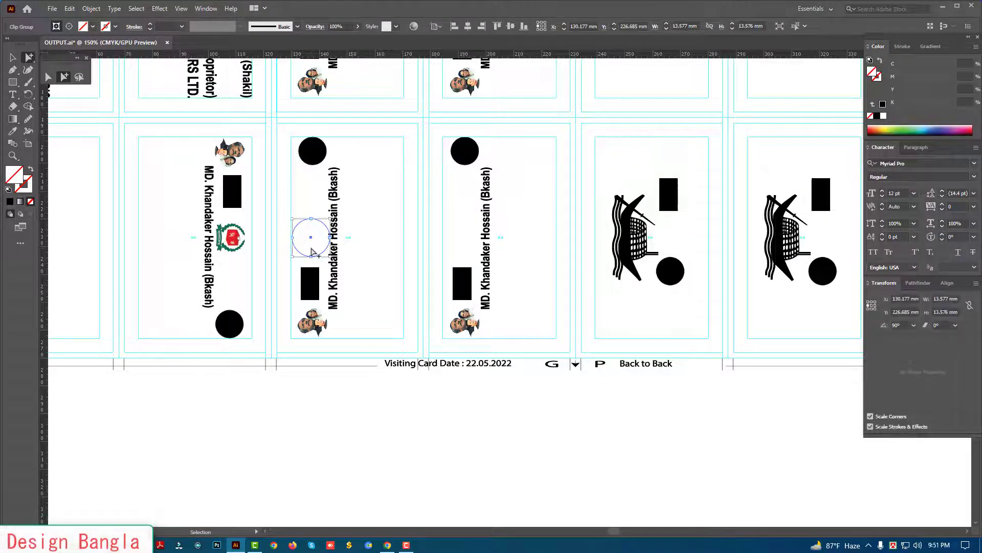
{"action": "left_click", "coordinate": [235, 236]}
{"action": "key", "text": "Delete"}
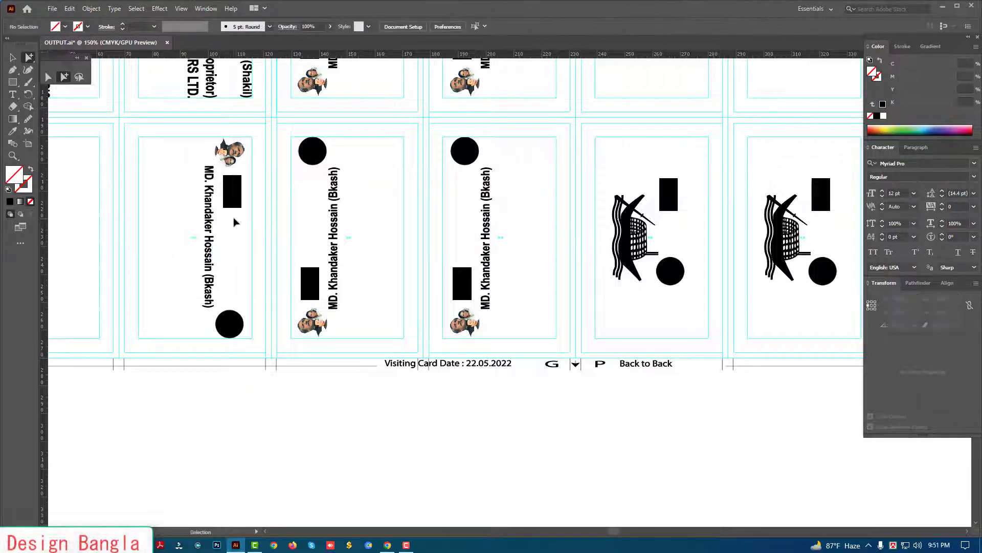
{"action": "key", "text": "ctrl+minus"}
{"action": "mouse_move", "coordinate": [495, 253]}
{"action": "left_mouse_down"}
{"action": "mouse_move", "coordinate": [664, 253]}
{"action": "mouse_move", "coordinate": [311, 317]}
{"action": "left_mouse_up"}
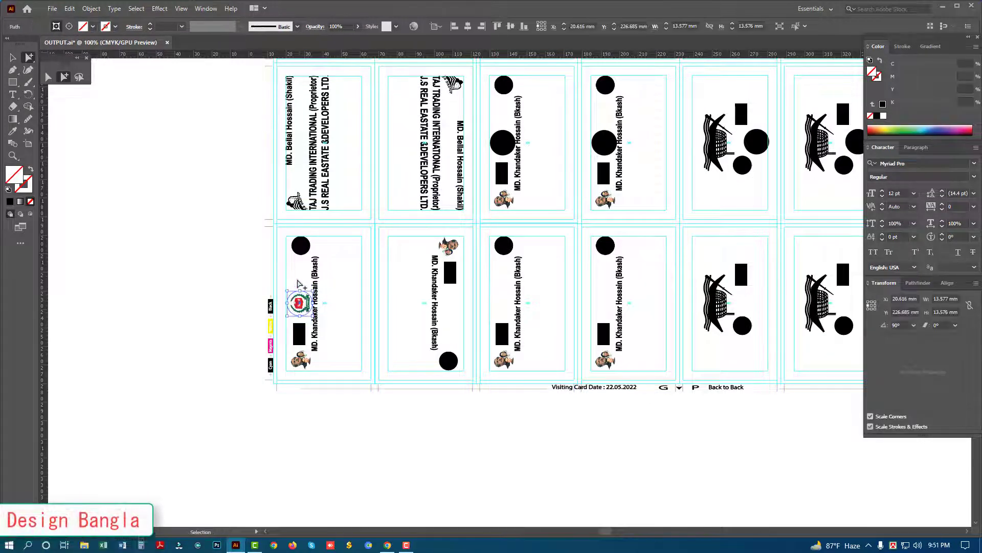
Select all the hollow middle circles and fill them with the Black swatch.
{"action": "left_click", "coordinate": [299, 302]}
{"action": "key", "text": "Delete"}
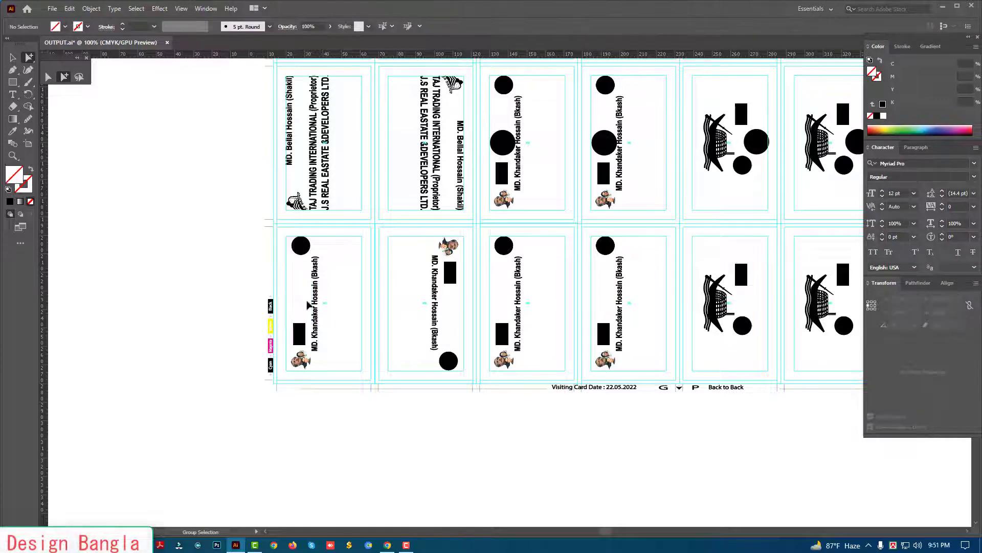
{"action": "left_click", "coordinate": [510, 294], "text": "alt"}
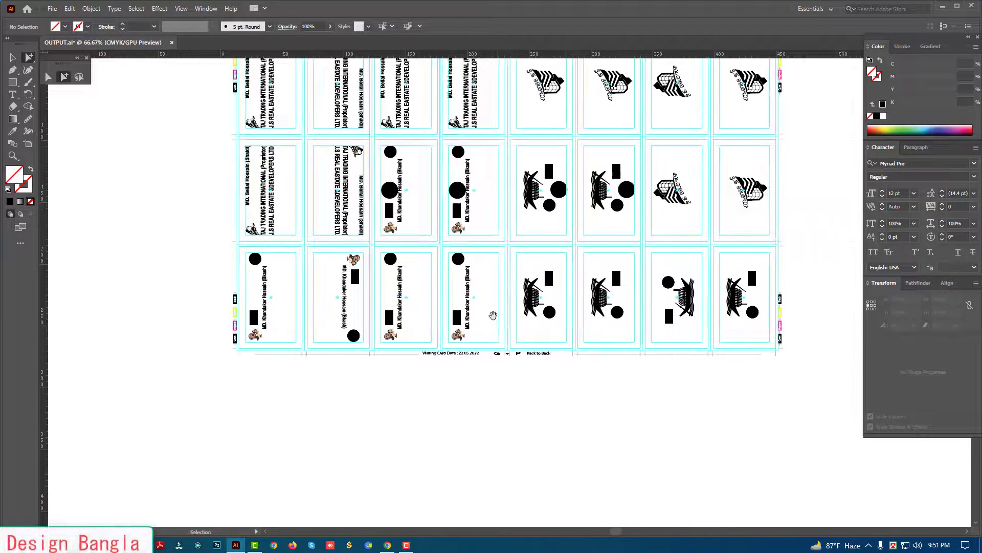
{"action": "key", "text": "ctrl+a"}
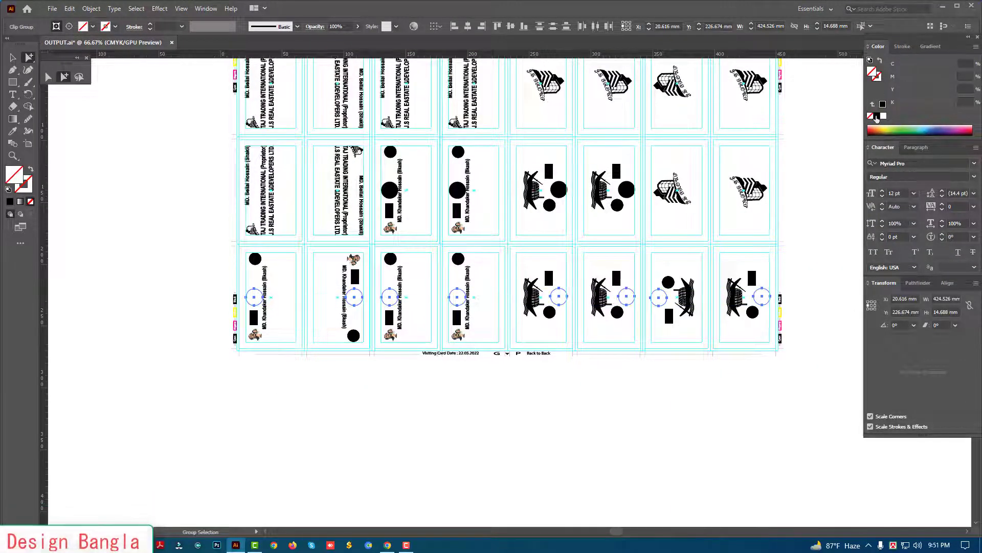
{"action": "left_click", "coordinate": [877, 116]}
{"action": "left_click", "coordinate": [787, 279]}
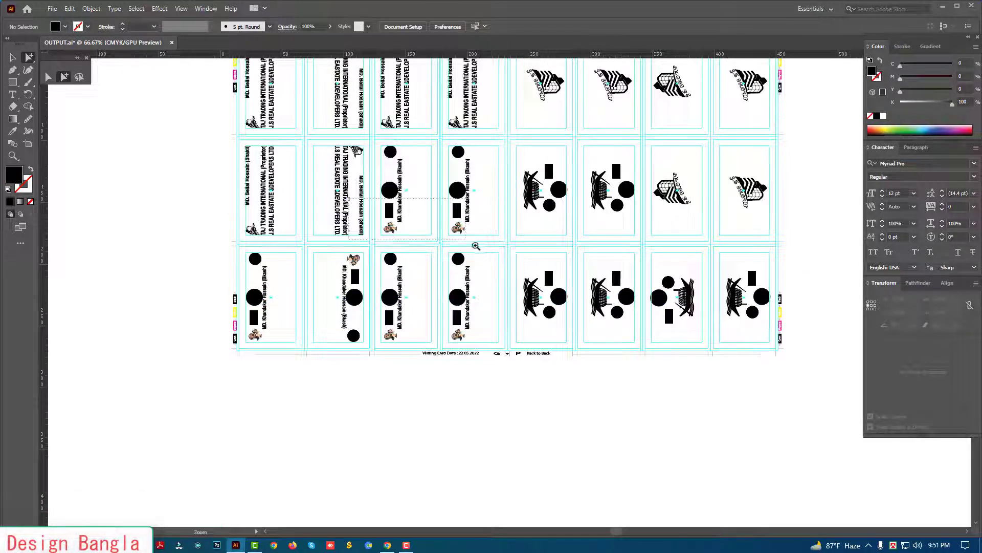
{"action": "left_click_drag", "start_coordinate": [349, 197], "coordinate": [476, 245]}
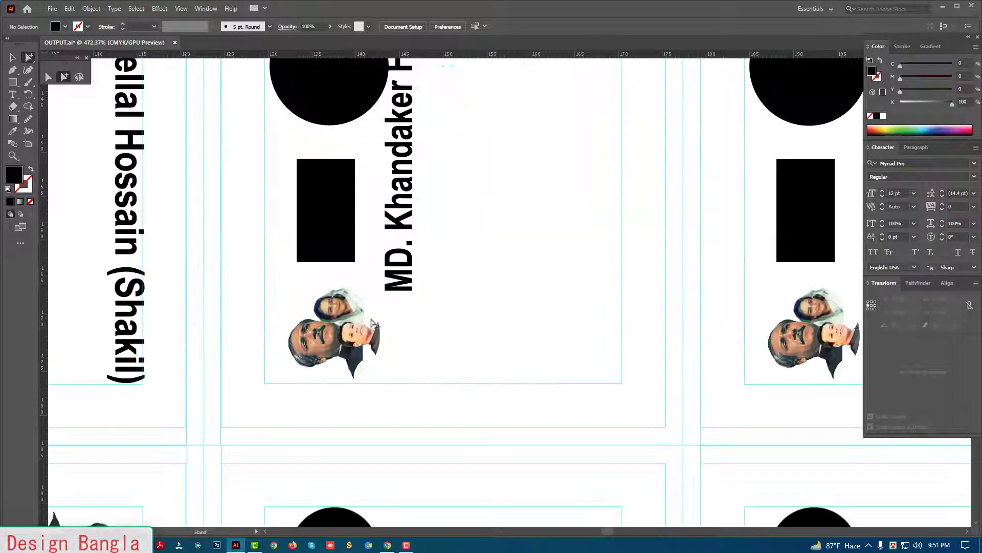
Select the first card's three portrait photos of the man, woman and boy.
{"action": "left_click", "coordinate": [338, 306]}
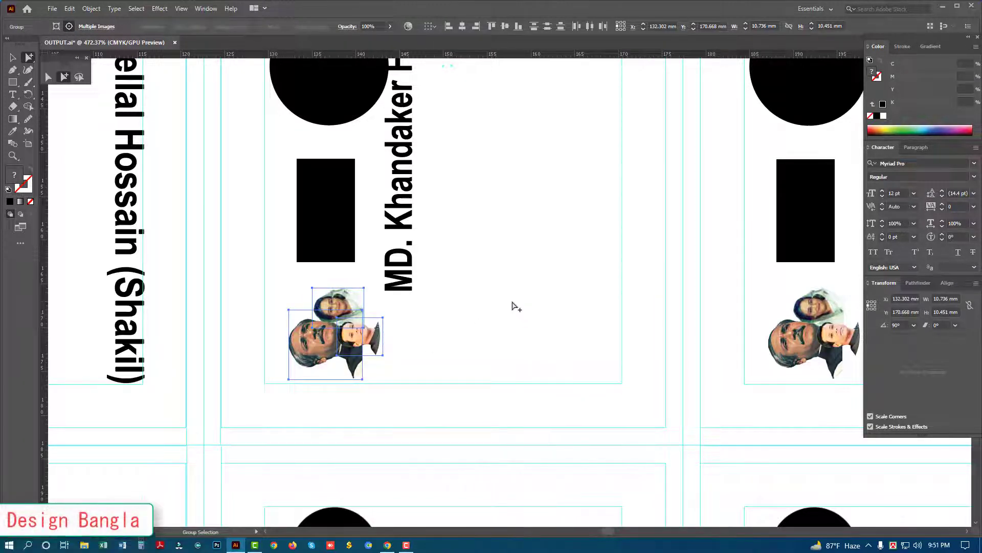
{"action": "left_click", "coordinate": [483, 324]}
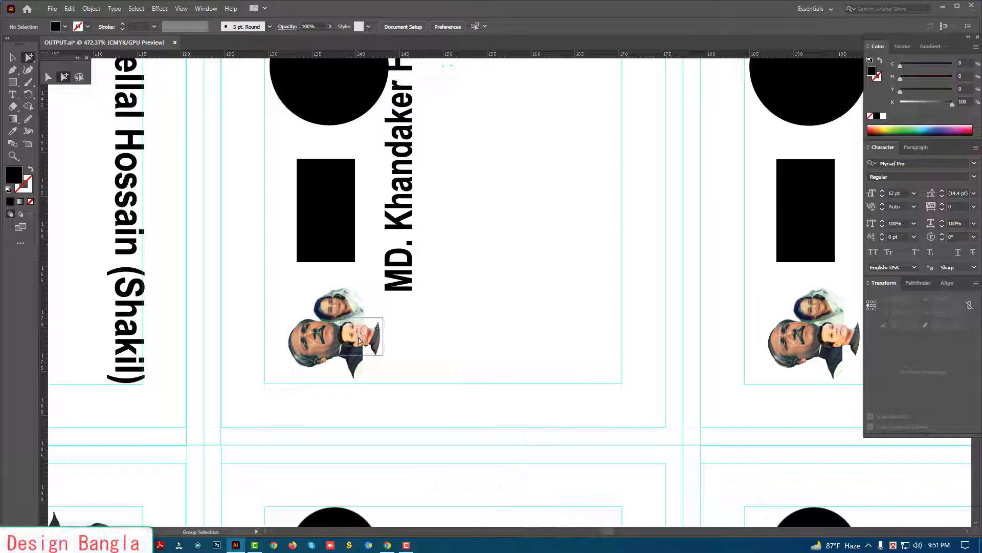
{"action": "left_click_drag", "start_coordinate": [360, 340], "coordinate": [439, 340]}
{"action": "key", "text": "ctrl+z"}
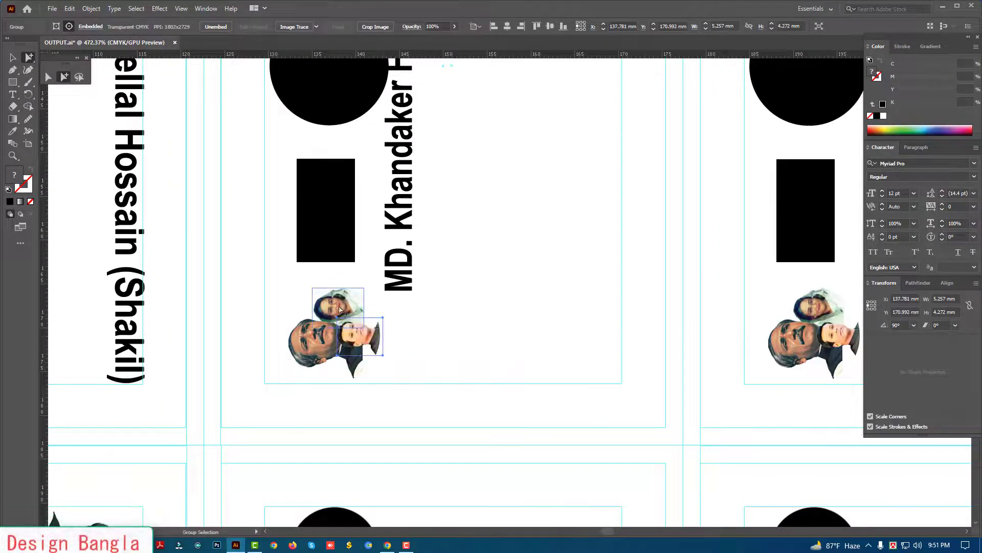
{"action": "left_click", "coordinate": [328, 337]}
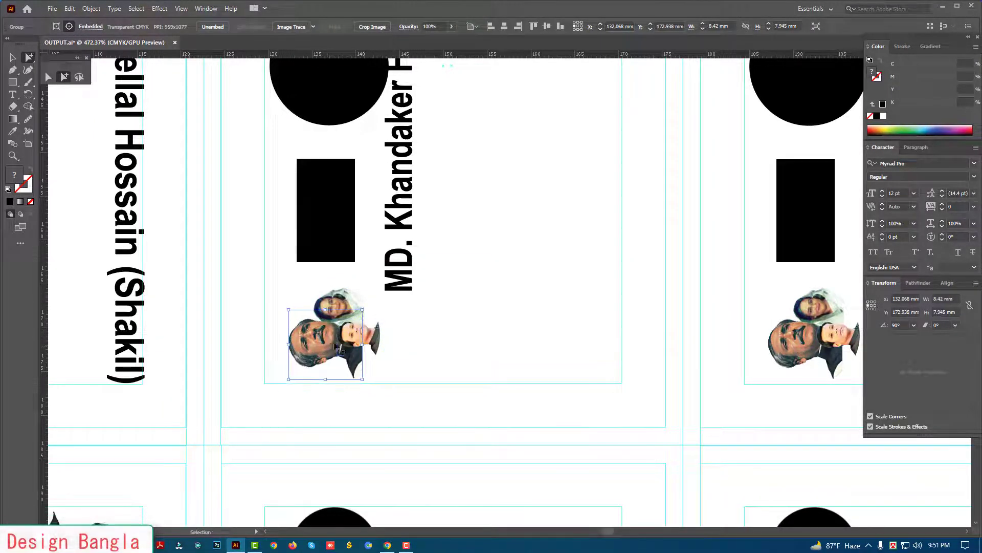
{"action": "left_click", "coordinate": [327, 322], "text": "shift"}
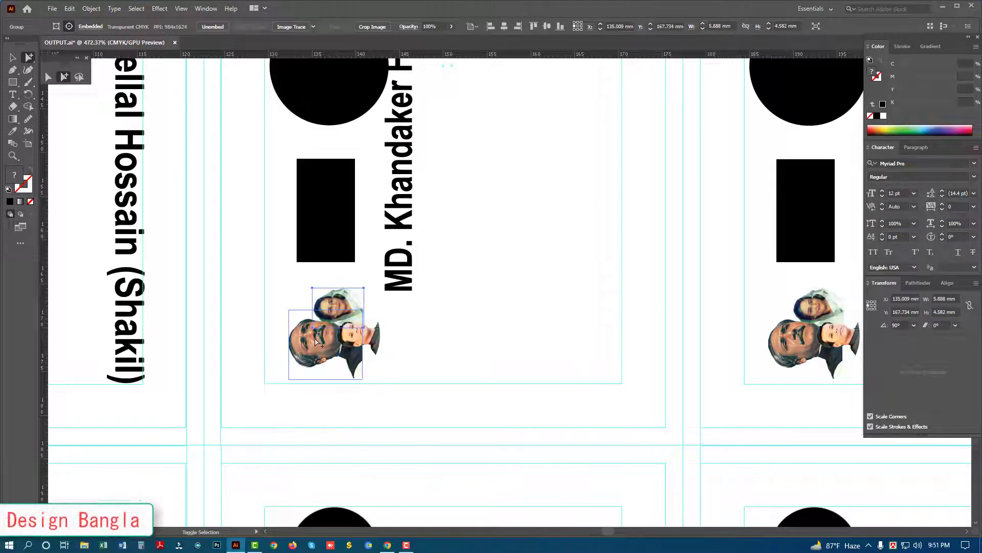
{"action": "left_click", "coordinate": [363, 344], "text": "shift"}
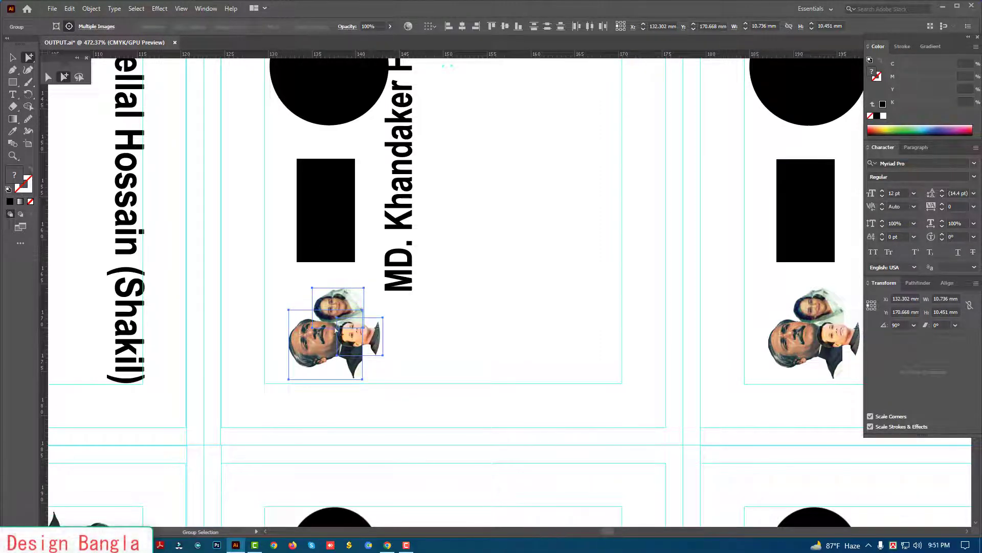
Apply Color Balance with Black 100 and the other inks -100 to make the photos solid black.
{"action": "left_click", "coordinate": [69, 9]}
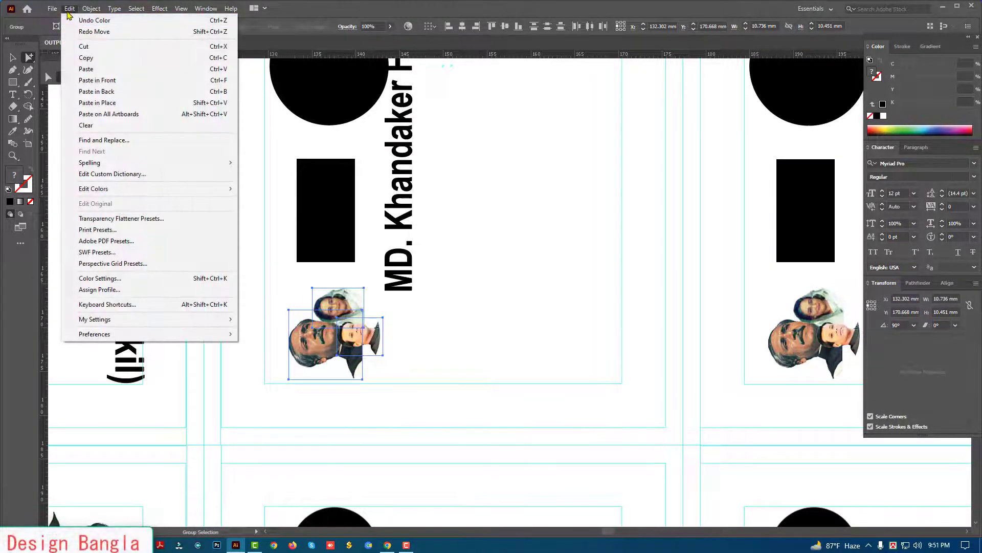
{"action": "mouse_move", "coordinate": [94, 189]}
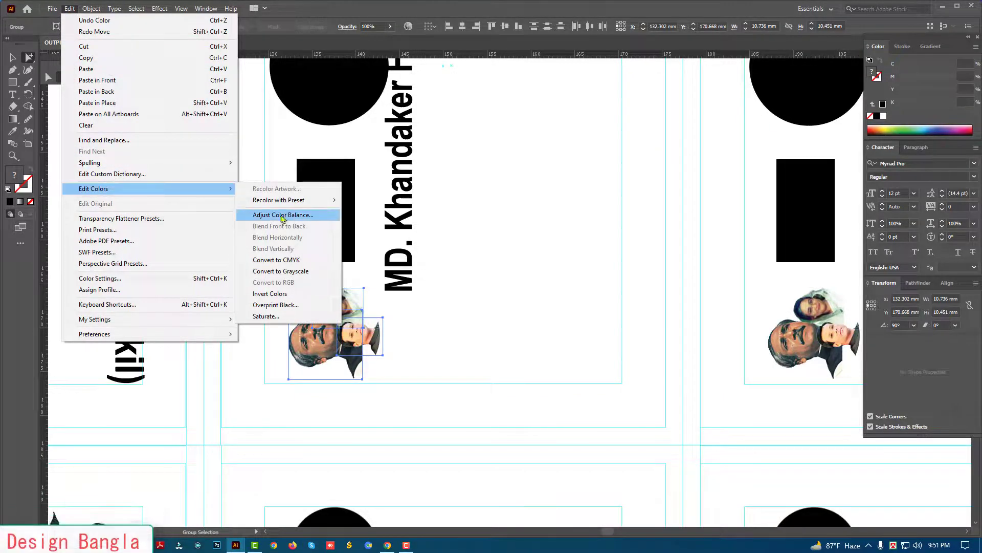
{"action": "left_click", "coordinate": [283, 218]}
{"action": "left_click", "coordinate": [745, 202]}
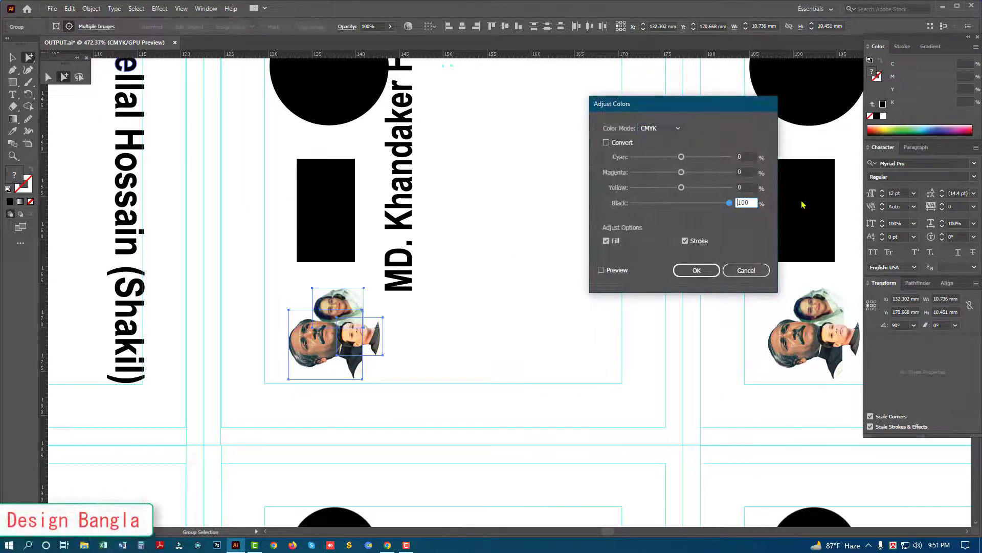
{"action": "type", "text": "100"}
{"action": "key", "text": "shift+Tab"}
{"action": "type", "text": "-100"}
{"action": "key", "text": "shift+Tab"}
{"action": "type", "text": "-100"}
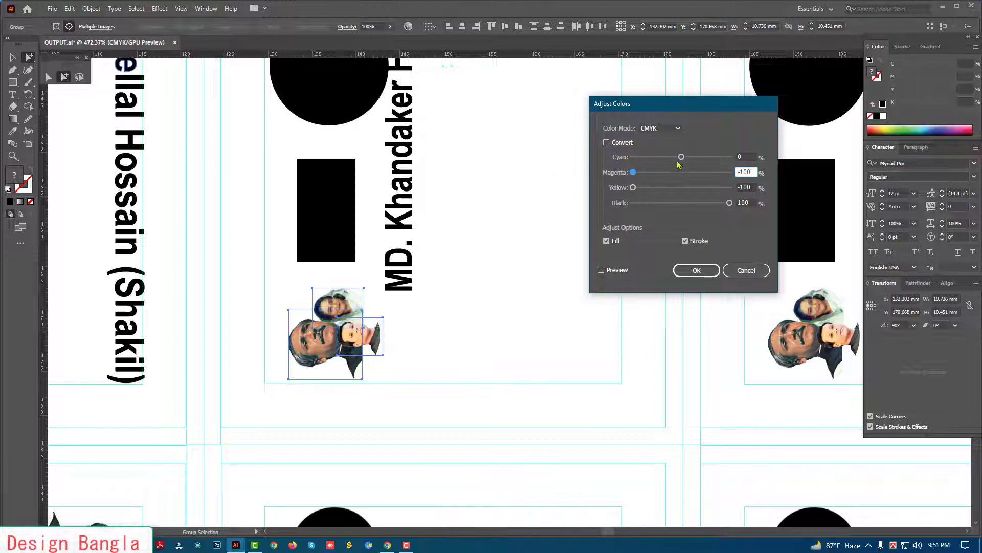
{"action": "key", "text": "shift+Tab"}
{"action": "left_click", "coordinate": [696, 270]}
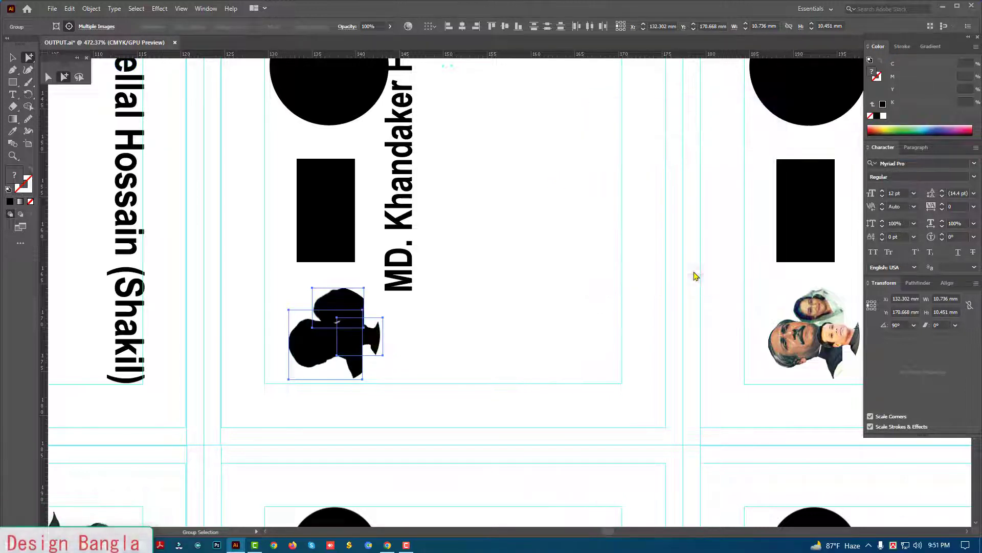
{"action": "left_click", "coordinate": [587, 292]}
{"action": "key", "text": "ctrl+minus"}
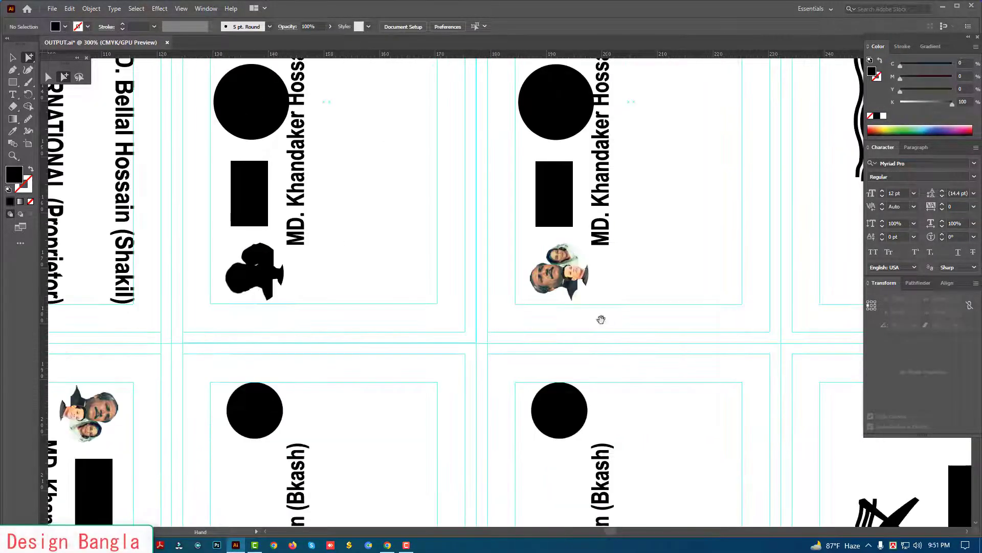
{"action": "left_click_drag", "start_coordinate": [500, 220], "coordinate": [623, 322]}
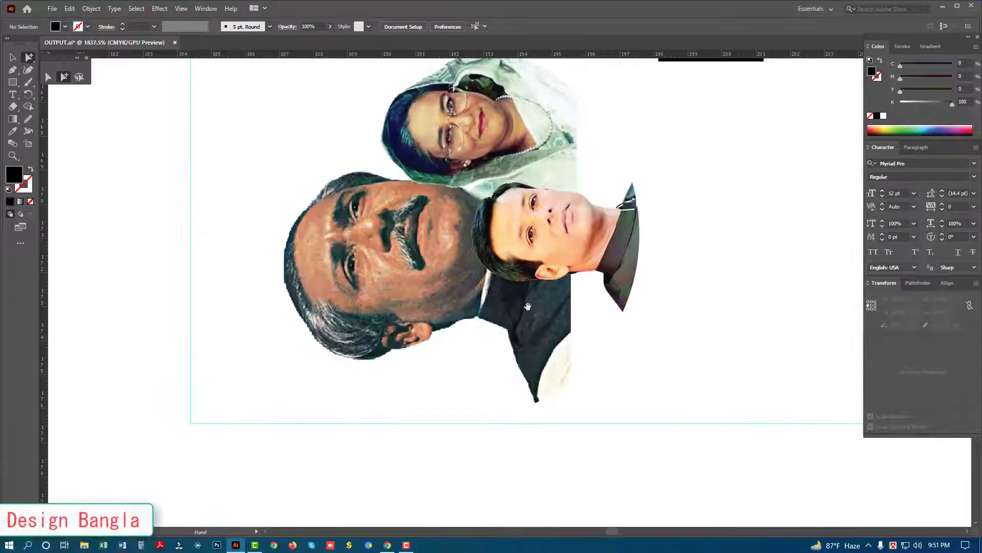
{"action": "key", "text": "ctrl+minus"}
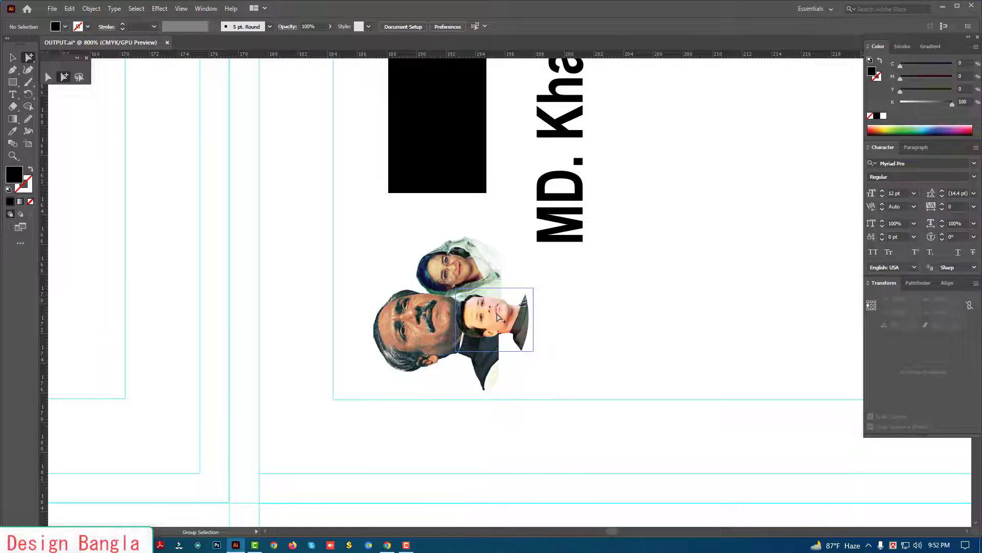
Blacken the next card's boy, woman and man photos with Color Balance Black 100, Yellow -100.
{"action": "left_click", "coordinate": [480, 300]}
{"action": "left_click", "coordinate": [456, 261], "text": "shift"}
{"action": "left_click", "coordinate": [427, 340], "text": "shift"}
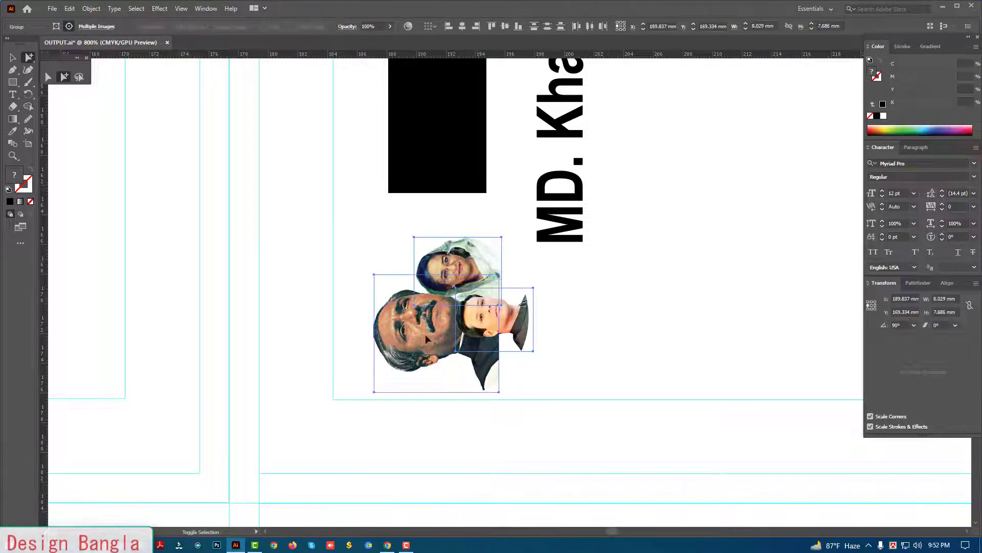
{"action": "left_click", "coordinate": [538, 333], "text": "ctrl+alt"}
{"action": "left_click", "coordinate": [91, 8]}
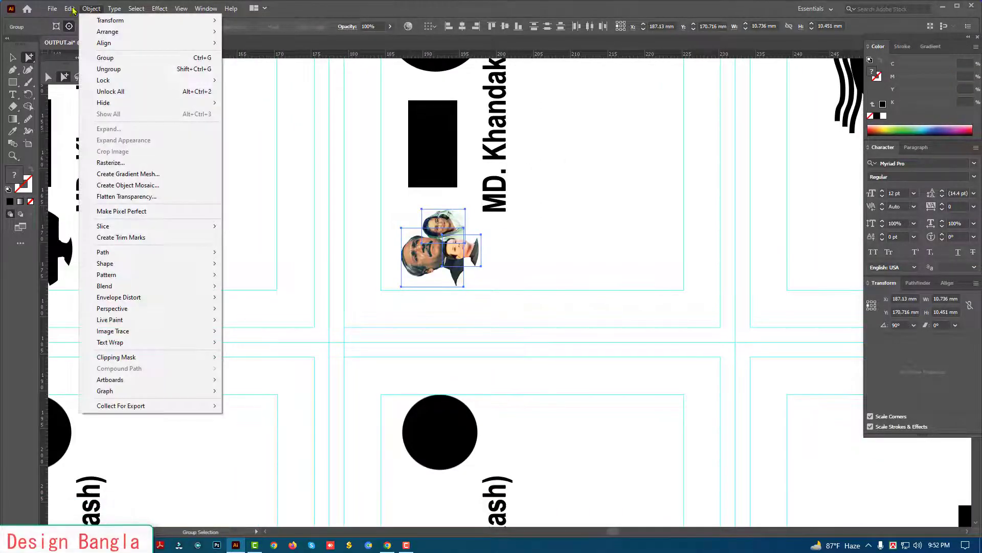
{"action": "mouse_move", "coordinate": [93, 189]}
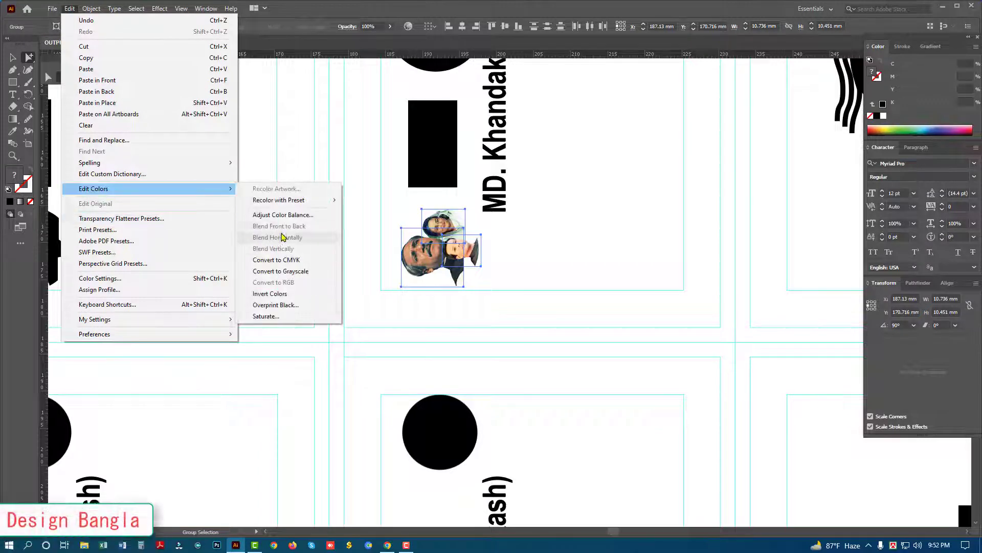
{"action": "left_click", "coordinate": [284, 214]}
{"action": "left_click", "coordinate": [743, 203]}
{"action": "type", "text": "100"}
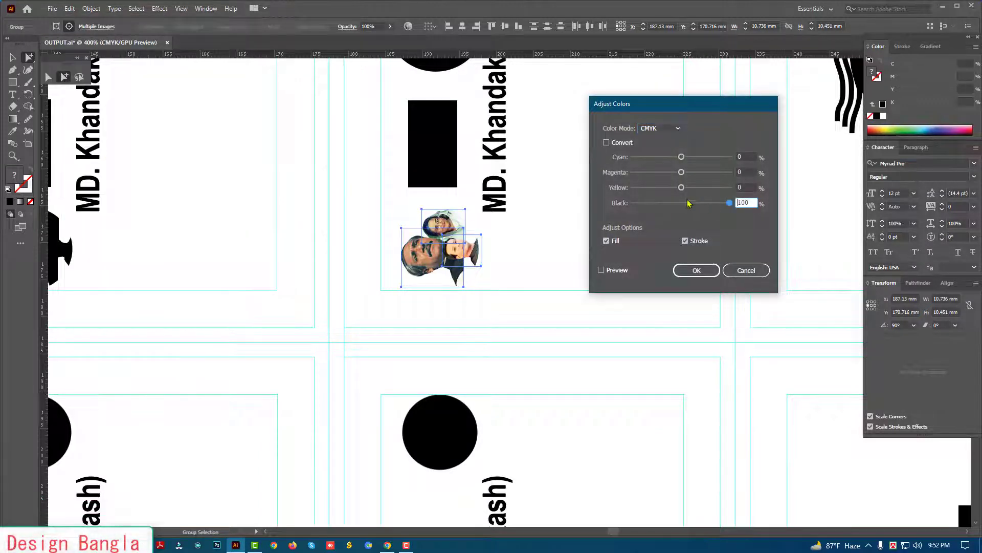
{"action": "left_click", "coordinate": [745, 188]}
{"action": "type", "text": "-100"}
{"action": "key", "text": "shift+Tab"}
{"action": "key", "text": "shift+Tab"}
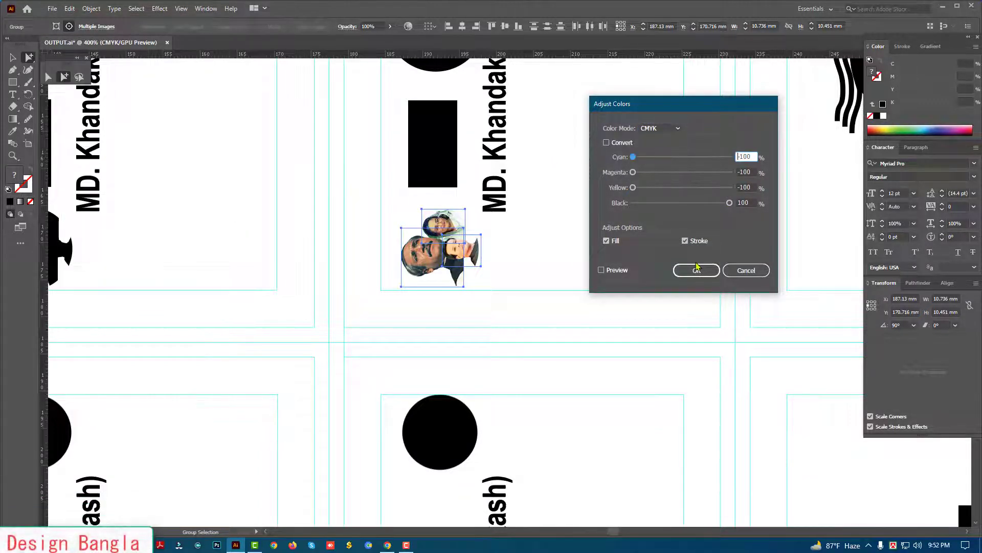
{"action": "left_click", "coordinate": [696, 270]}
Blacken the upside-down card's photo group by pulling yellow, magenta and cyan to -100.
{"action": "key", "text": "ctrl+1"}
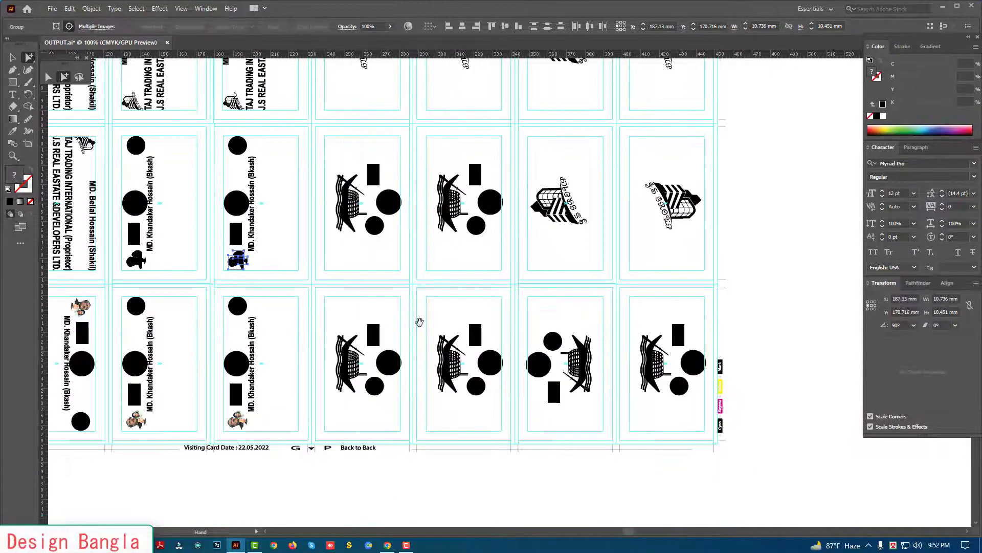
{"action": "left_click_drag", "start_coordinate": [419, 322], "coordinate": [496, 336]}
{"action": "scroll", "coordinate": [496, 335], "scroll_direction": "up", "scroll_amount": 1}
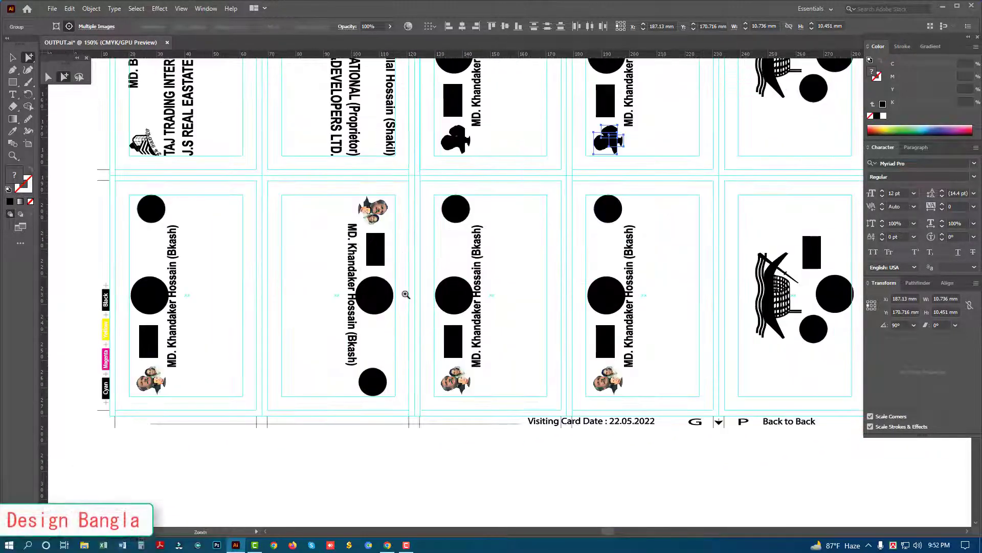
{"action": "scroll", "coordinate": [405, 292], "scroll_direction": "up", "scroll_amount": 1}
{"action": "left_click", "coordinate": [459, 190]}
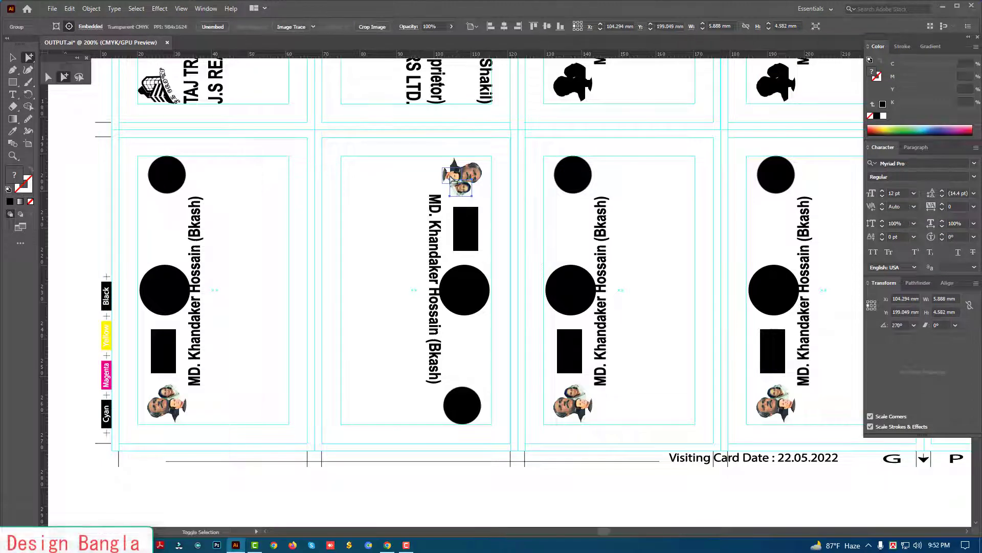
{"action": "left_click", "coordinate": [69, 9]}
{"action": "mouse_move", "coordinate": [94, 188]}
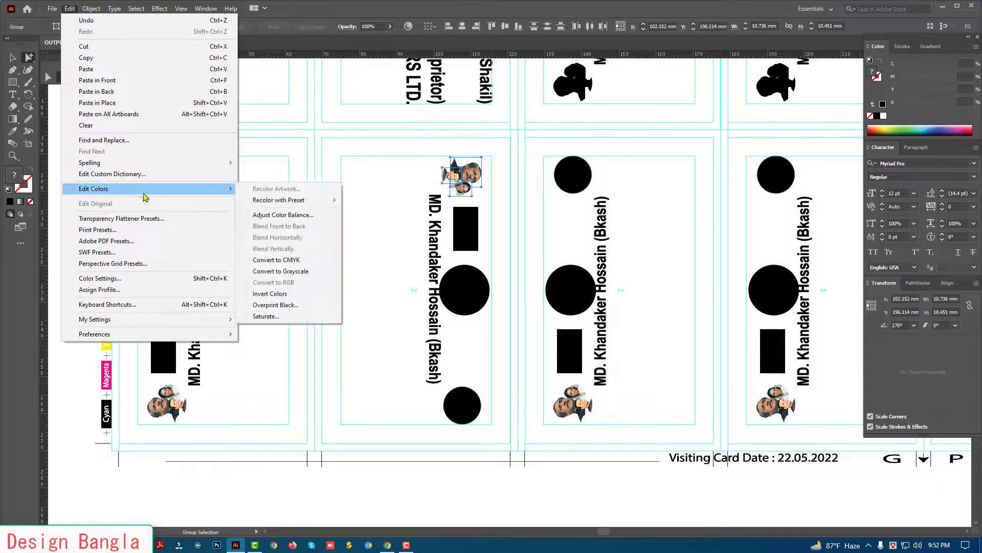
{"action": "left_click", "coordinate": [293, 215]}
{"action": "mouse_move", "coordinate": [681, 202]}
{"action": "left_mouse_down"}
{"action": "mouse_move", "coordinate": [729, 202]}
{"action": "mouse_move", "coordinate": [600, 190]}
{"action": "left_mouse_up"}
{"action": "mouse_move", "coordinate": [682, 172]}
{"action": "left_mouse_down"}
{"action": "mouse_move", "coordinate": [579, 180]}
{"action": "mouse_move", "coordinate": [588, 158]}
{"action": "left_mouse_up"}
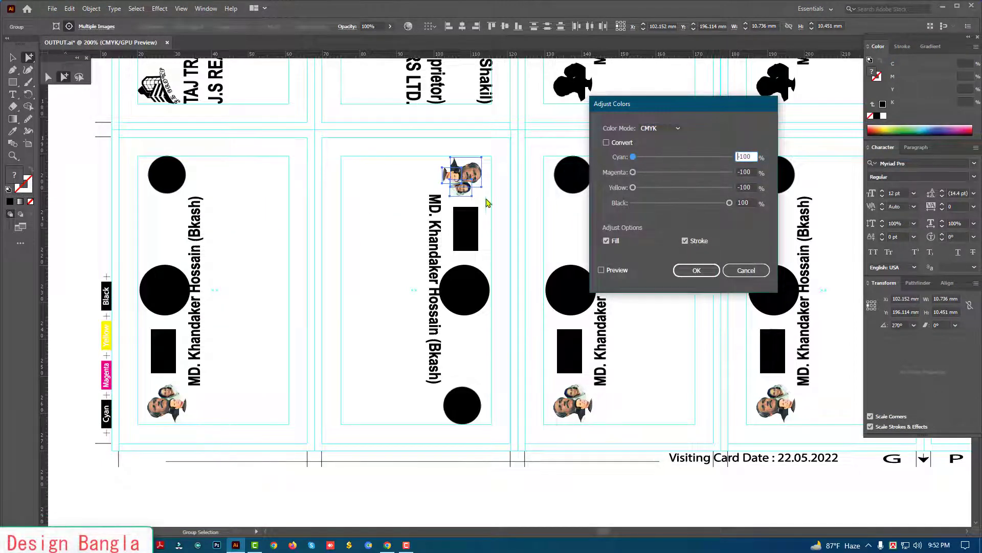
{"action": "left_click", "coordinate": [693, 270]}
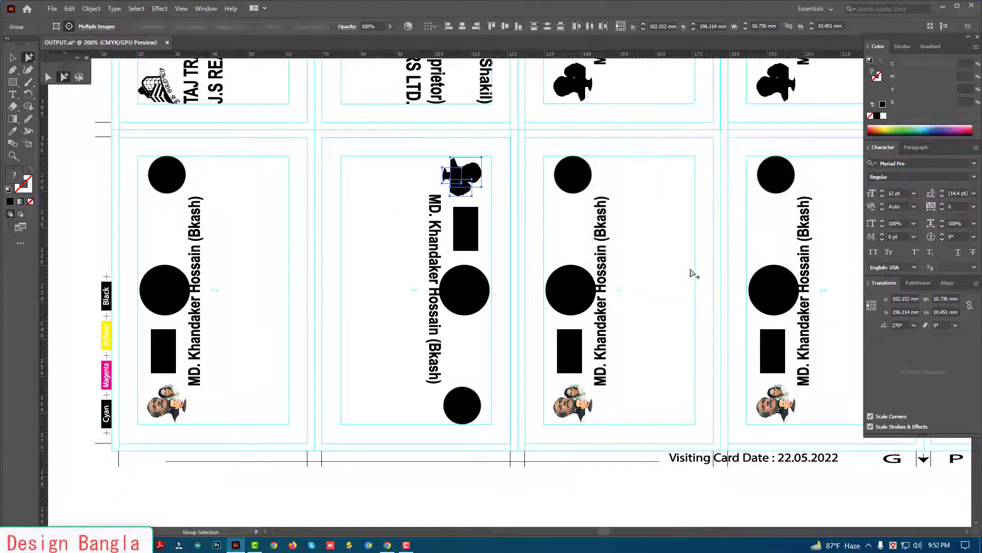
{"action": "left_click_drag", "start_coordinate": [373, 351], "coordinate": [458, 246]}
Select the portrait photos on the remaining lower-row cards.
{"action": "left_click", "coordinate": [246, 304]}
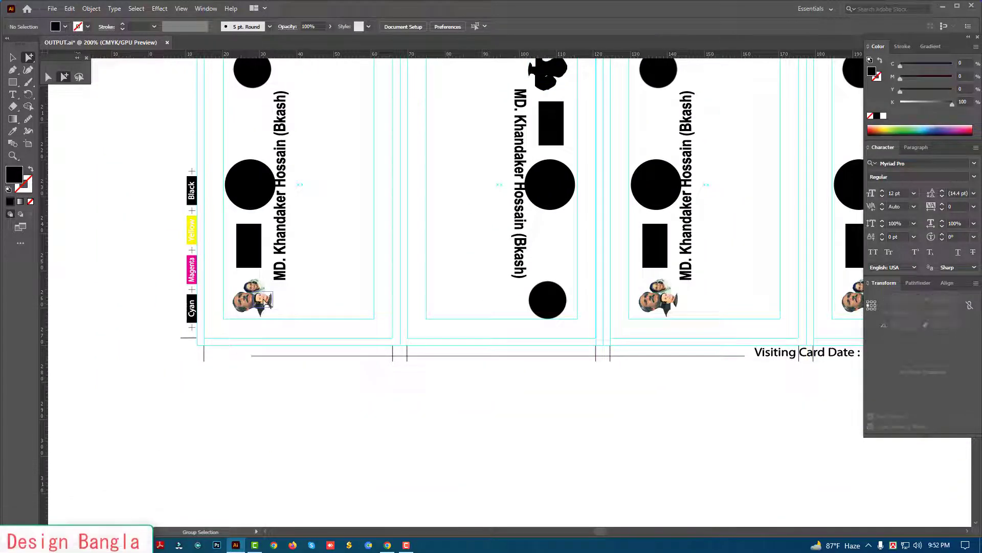
{"action": "left_click", "coordinate": [255, 286], "text": "shift"}
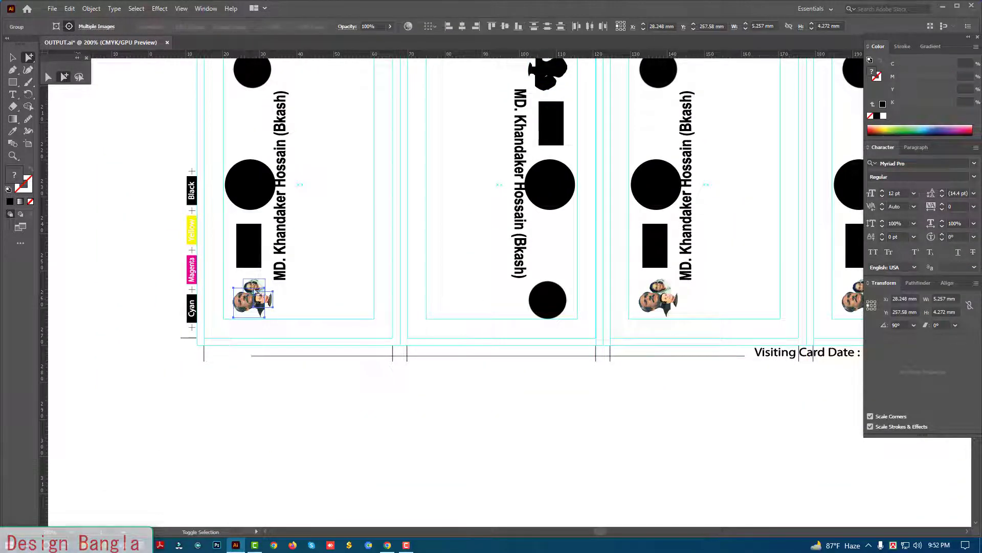
{"action": "left_click", "coordinate": [650, 310], "text": "shift"}
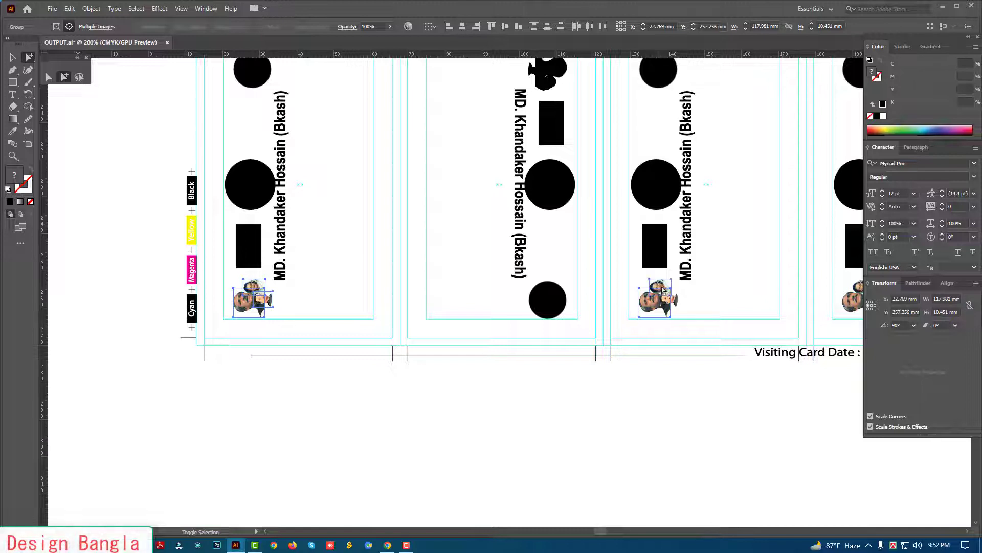
{"action": "left_click_drag", "start_coordinate": [724, 306], "coordinate": [459, 307]}
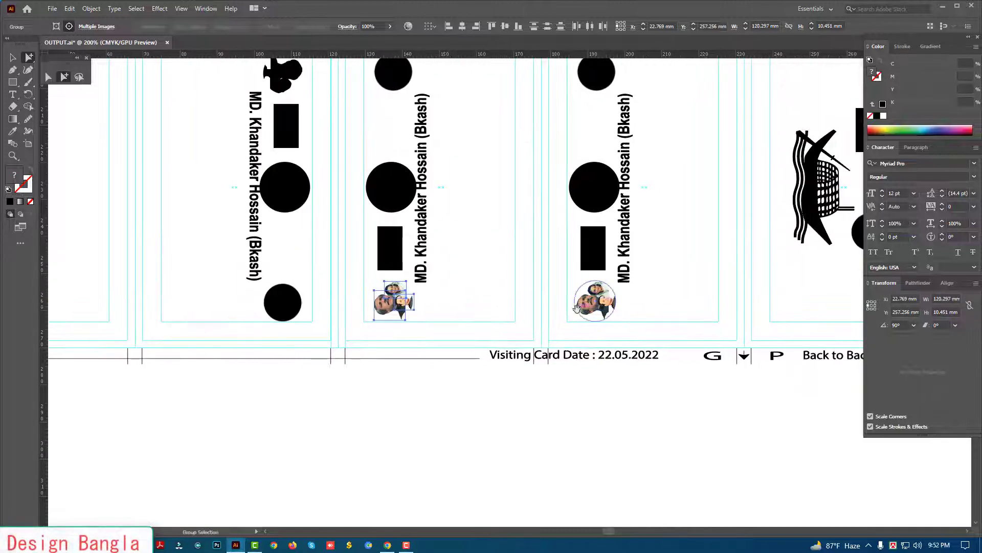
{"action": "left_click", "coordinate": [600, 290], "text": "shift"}
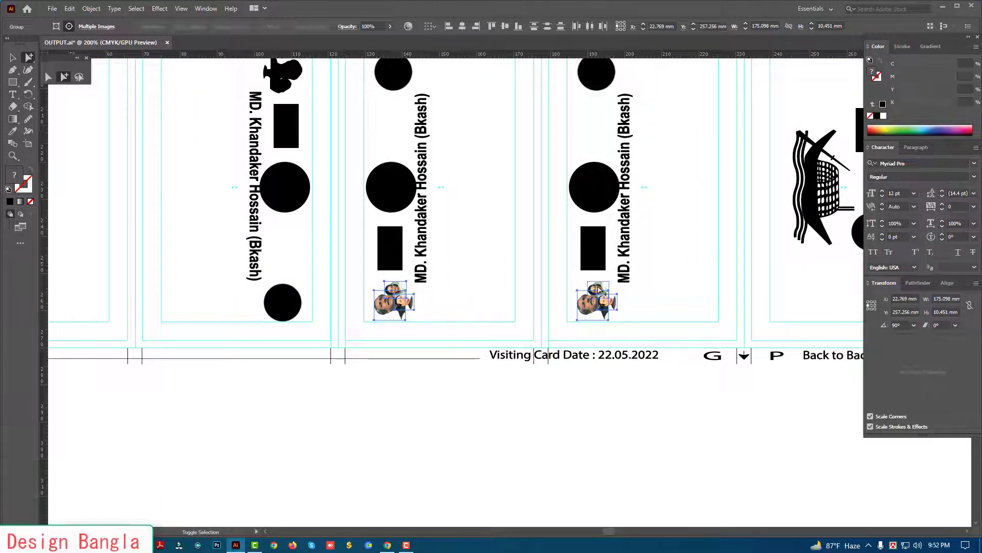
{"action": "scroll", "coordinate": [612, 301], "scroll_direction": "down", "scroll_amount": 1}
{"action": "scroll", "coordinate": [620, 280], "scroll_direction": "down", "scroll_amount": 1}
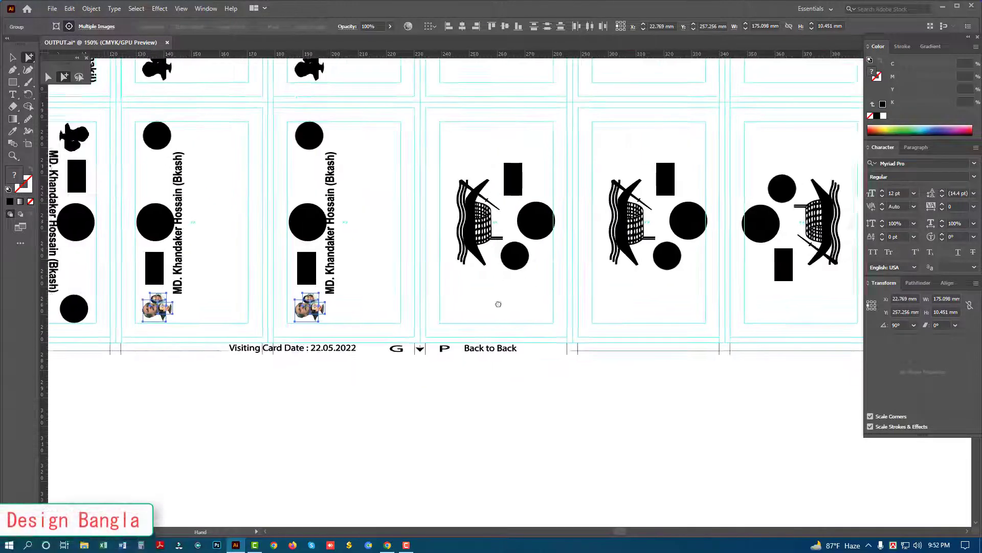
{"action": "scroll", "coordinate": [500, 302], "scroll_direction": "up", "scroll_amount": 1}
Adjust Color Balance on the photos to Black 100 and Cyan, Magenta, Yellow -100.
{"action": "left_click", "coordinate": [70, 9]}
{"action": "mouse_move", "coordinate": [94, 189]}
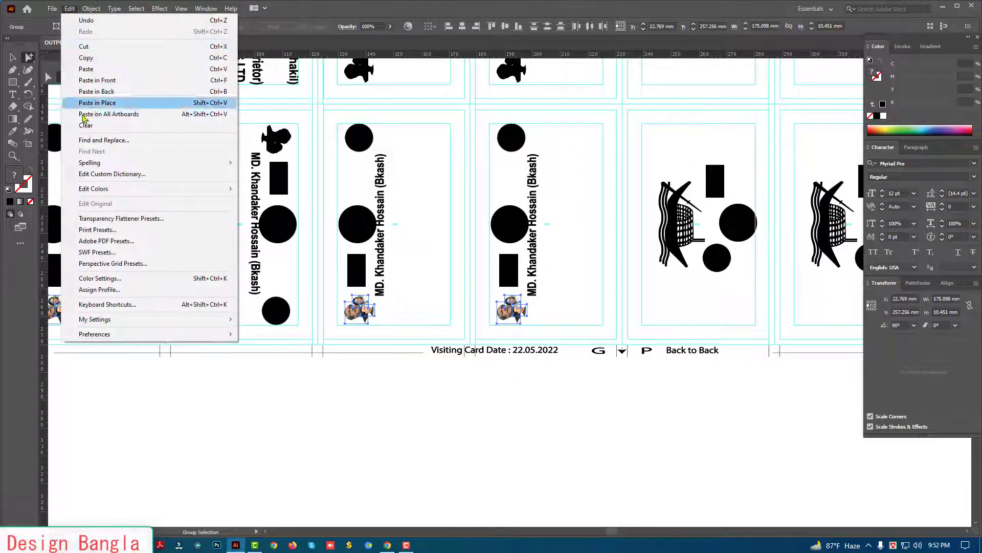
{"action": "left_click", "coordinate": [283, 215]}
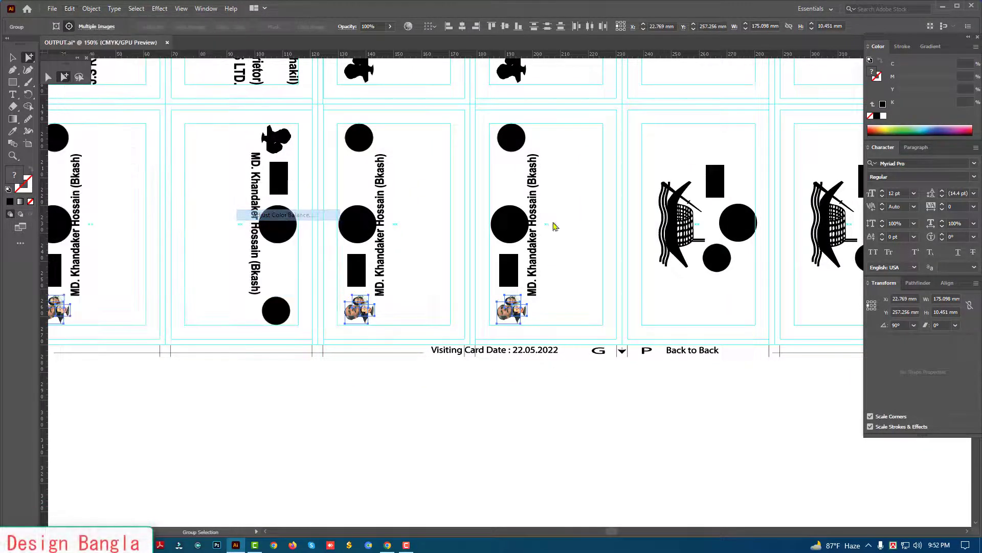
{"action": "mouse_move", "coordinate": [727, 204]}
{"action": "left_mouse_down"}
{"action": "mouse_move", "coordinate": [633, 187]}
{"action": "mouse_move", "coordinate": [633, 157]}
{"action": "left_mouse_up"}
{"action": "left_click", "coordinate": [696, 270]}
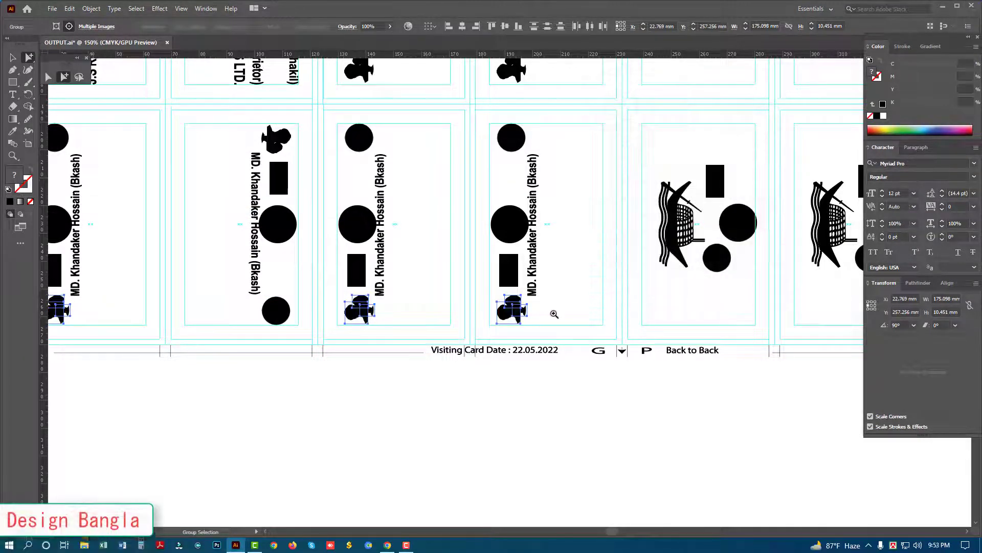
{"action": "scroll", "coordinate": [639, 266], "scroll_direction": "down", "scroll_amount": 2}
{"action": "scroll", "coordinate": [639, 266], "scroll_direction": "down", "scroll_amount": 1}
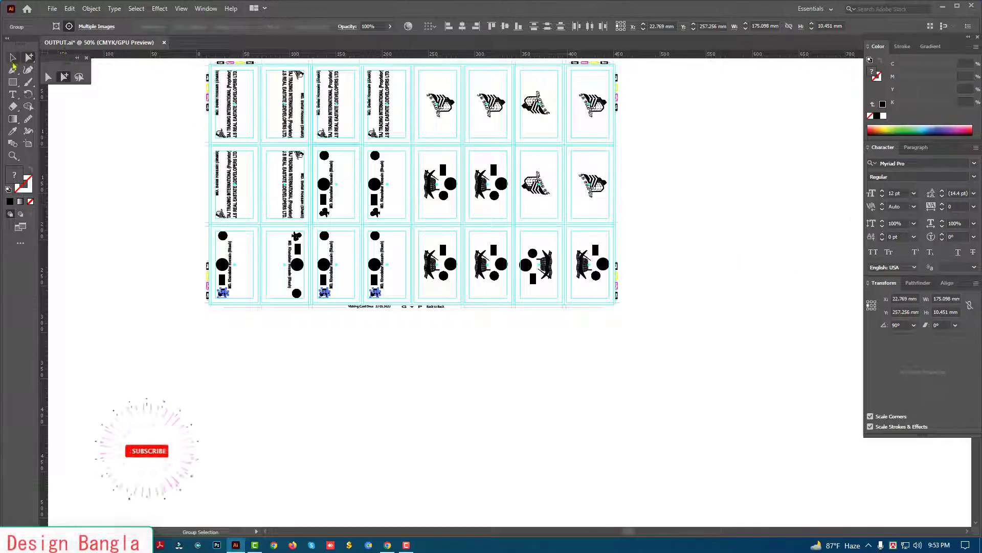
Zoom out to the whole gang sheet and marquee-select all the card artwork.
{"action": "left_click_drag", "start_coordinate": [179, 138], "coordinate": [262, 207]}
{"action": "left_click", "coordinate": [250, 188]}
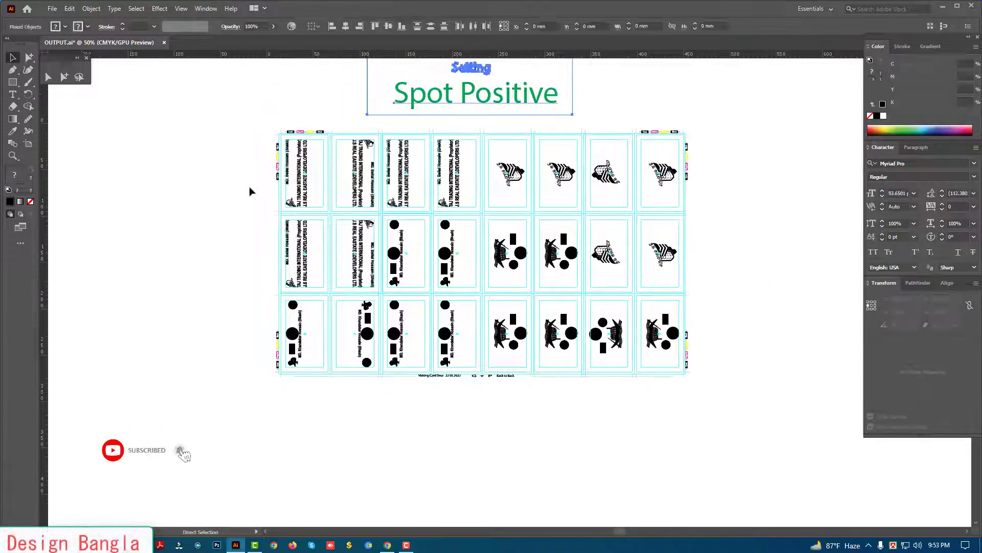
{"action": "left_click_drag", "start_coordinate": [266, 119], "coordinate": [756, 433]}
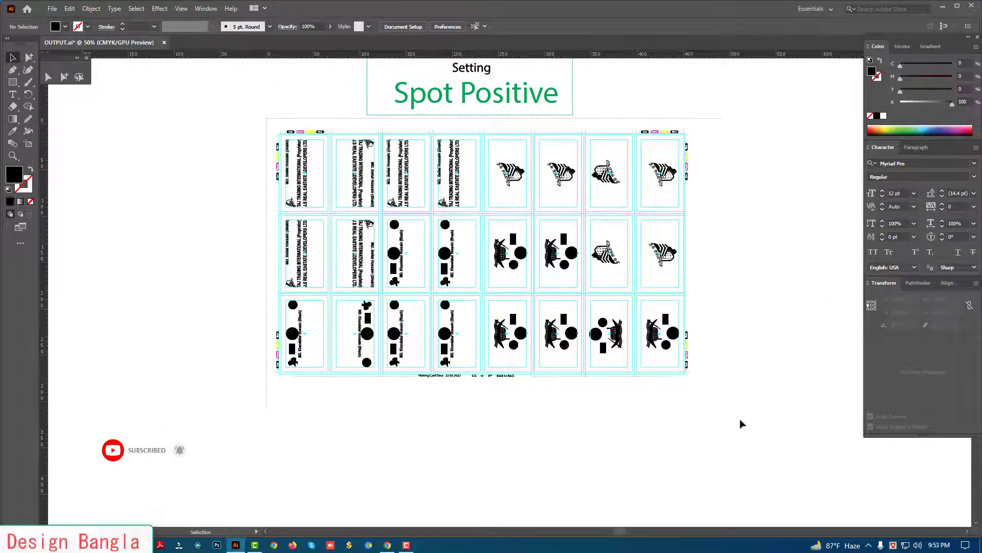
{"action": "left_click", "coordinate": [741, 300]}
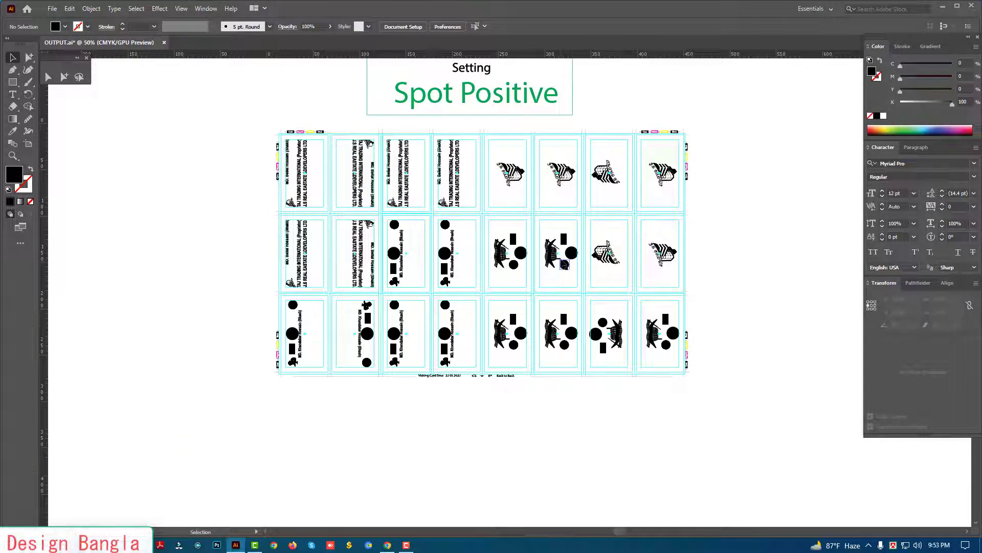
{"action": "left_click", "coordinate": [448, 250]}
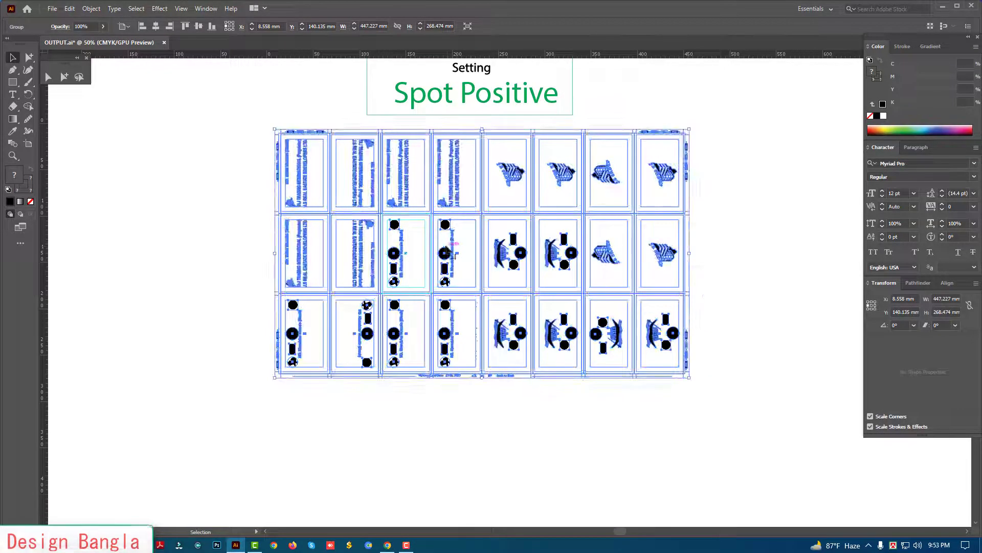
{"action": "left_click", "coordinate": [796, 123]}
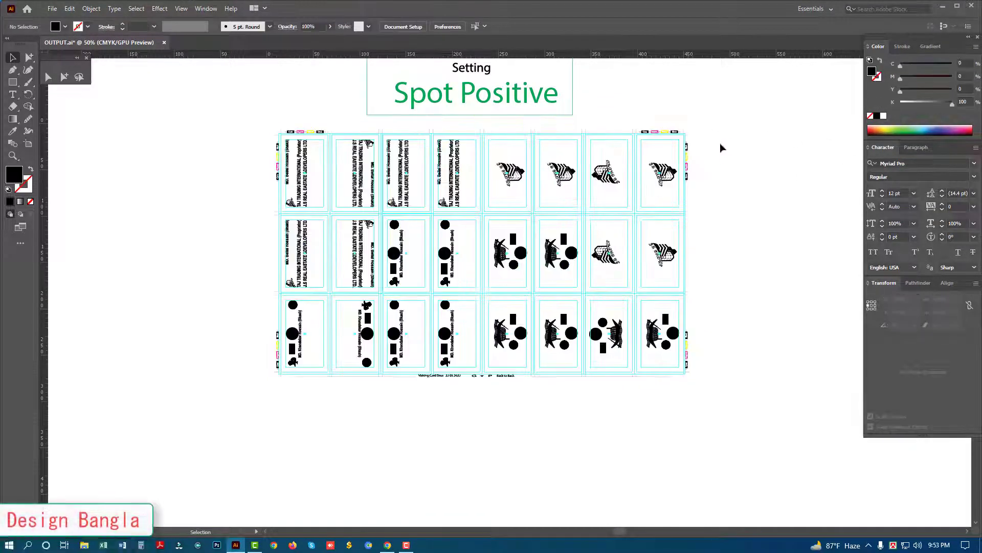
{"action": "left_click_drag", "start_coordinate": [716, 144], "coordinate": [678, 179]}
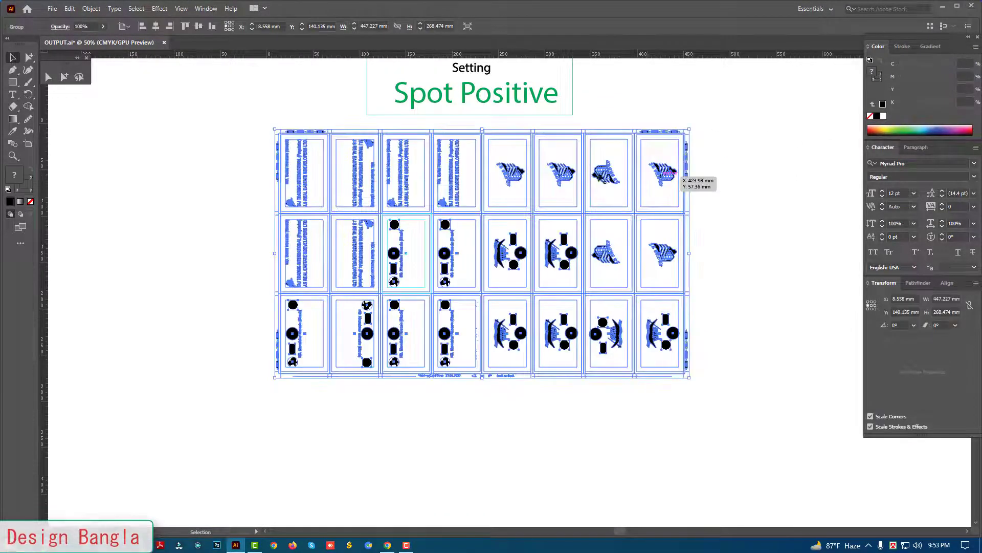
Show the Separations Preview panel with Overprint Preview turned on.
{"action": "left_click", "coordinate": [208, 10]}
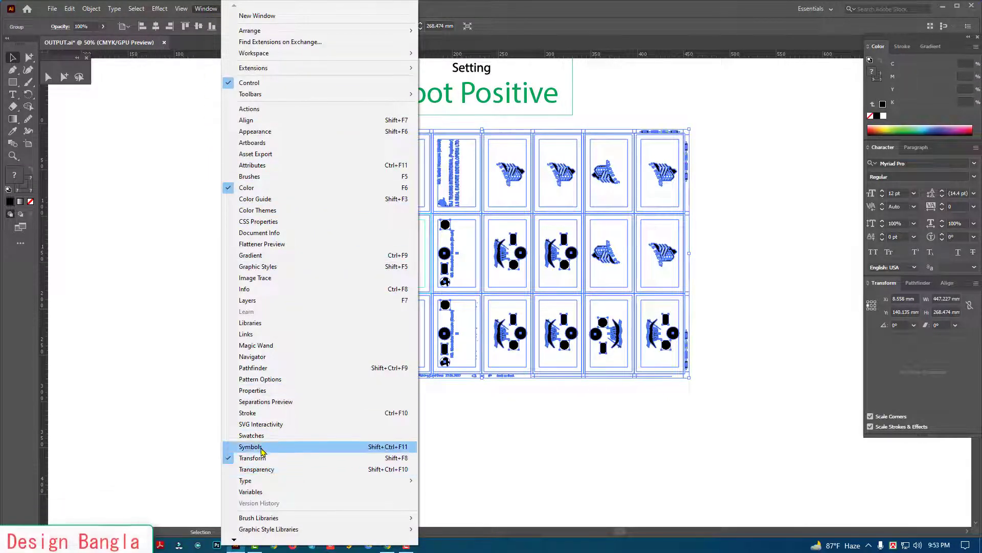
{"action": "left_click", "coordinate": [265, 402]}
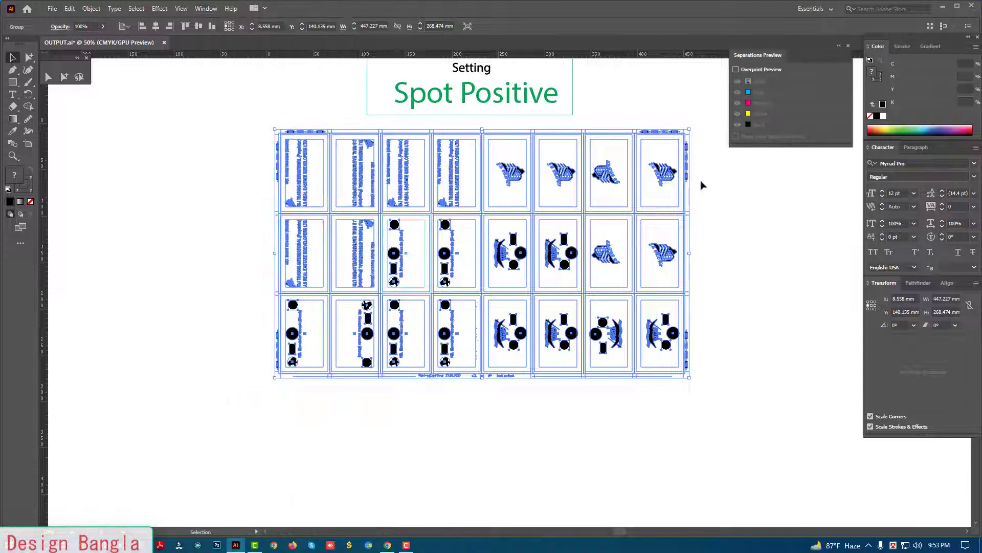
{"action": "left_click", "coordinate": [736, 70]}
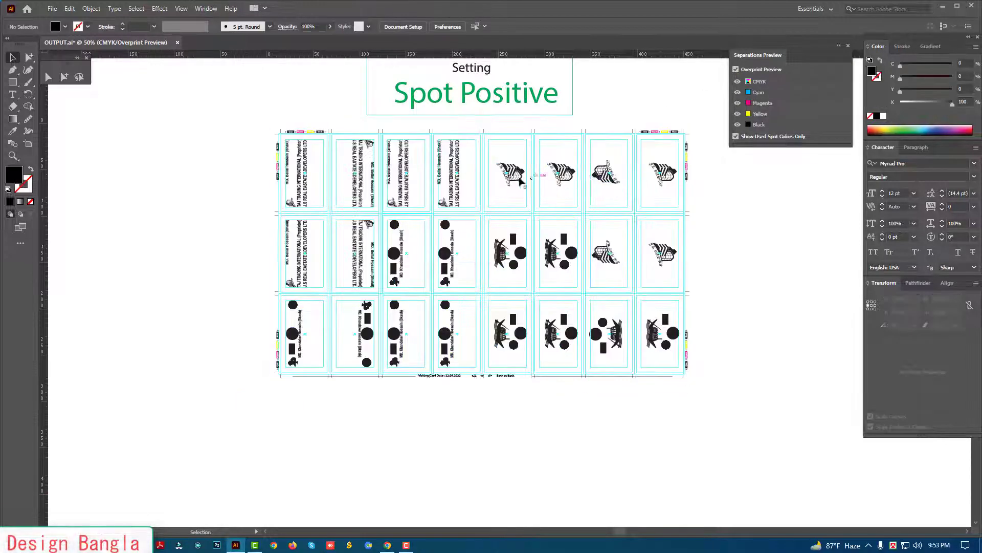
{"action": "left_click", "coordinate": [736, 70]}
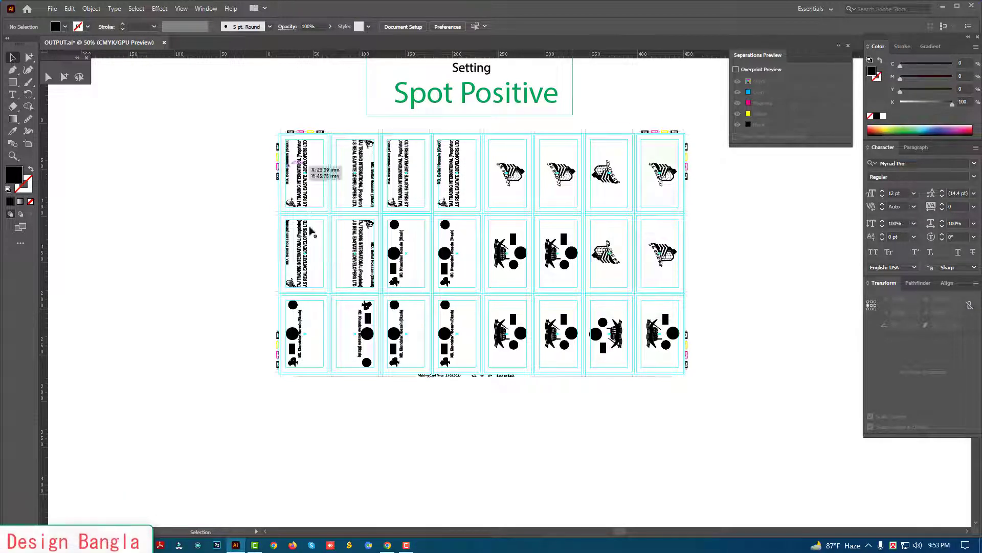
{"action": "left_click", "coordinate": [736, 70]}
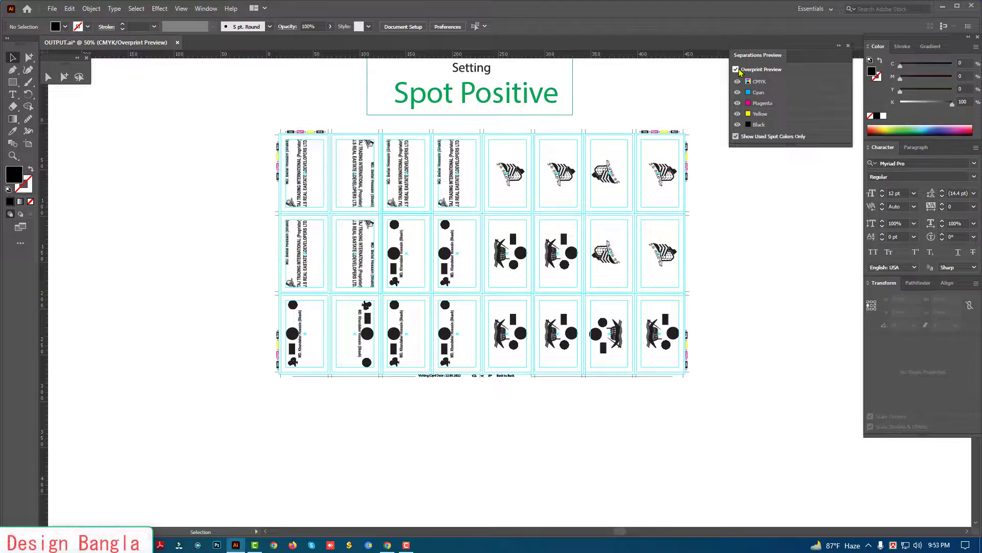
{"action": "left_click", "coordinate": [548, 278]}
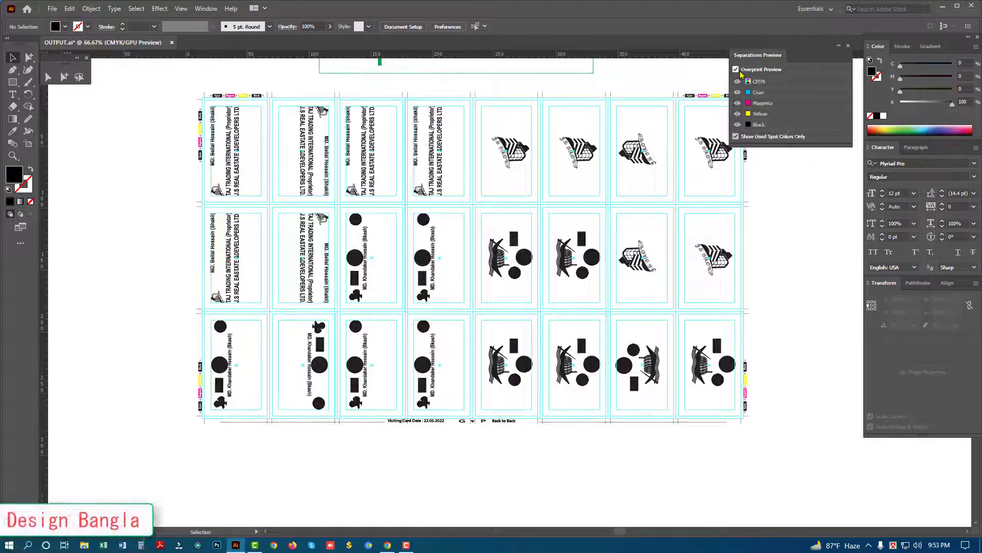
{"action": "left_click", "coordinate": [740, 72]}
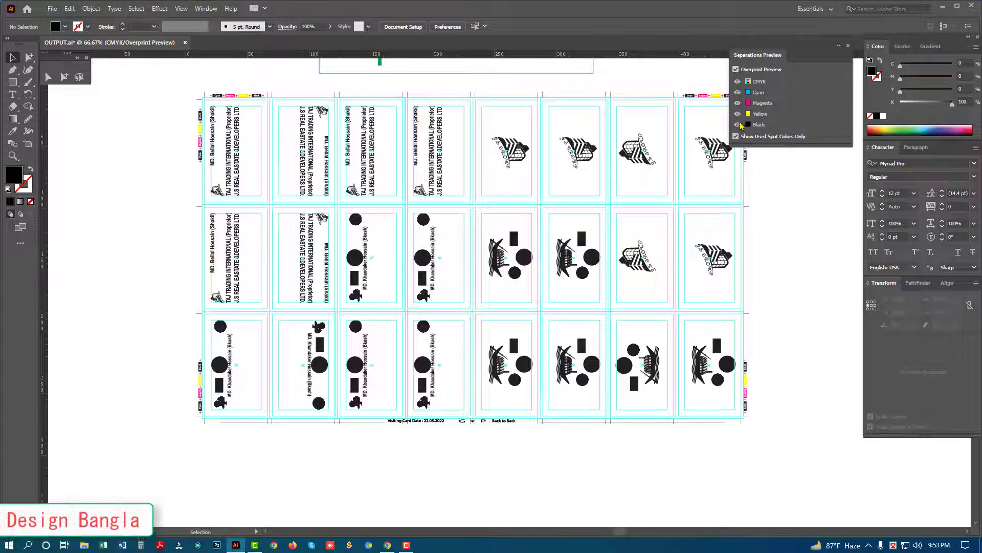
Toggle the Black and CMY plates to confirm the artwork prints only on black, then zoom out.
{"action": "left_click", "coordinate": [737, 124]}
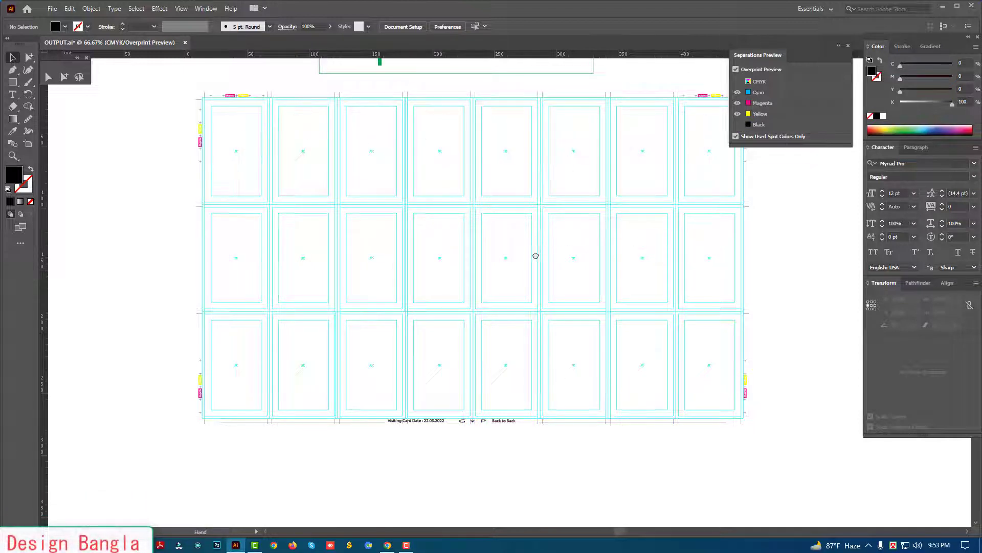
{"action": "left_click_drag", "start_coordinate": [535, 255], "coordinate": [557, 272]}
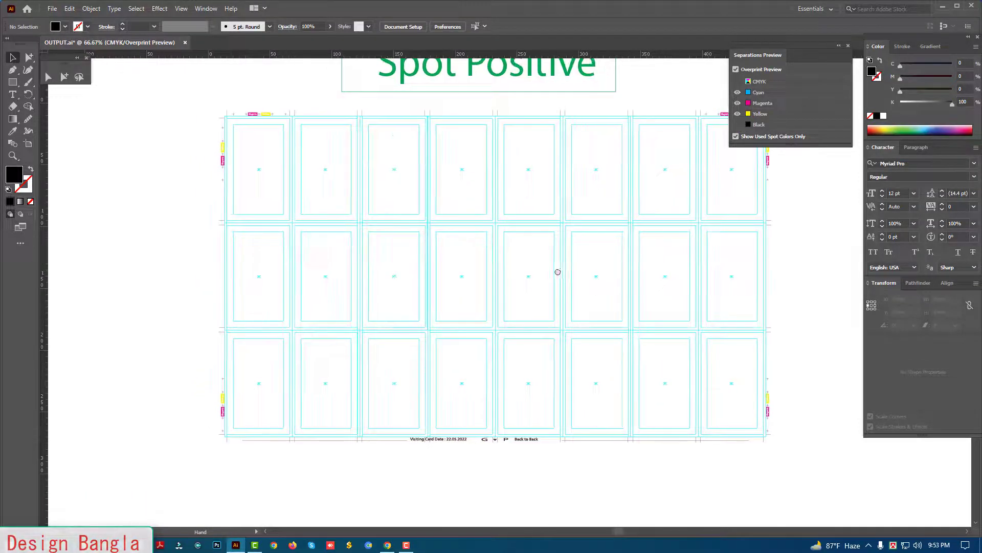
{"action": "left_click", "coordinate": [737, 124]}
{"action": "left_click", "coordinate": [737, 113]}
{"action": "left_click", "coordinate": [737, 92]}
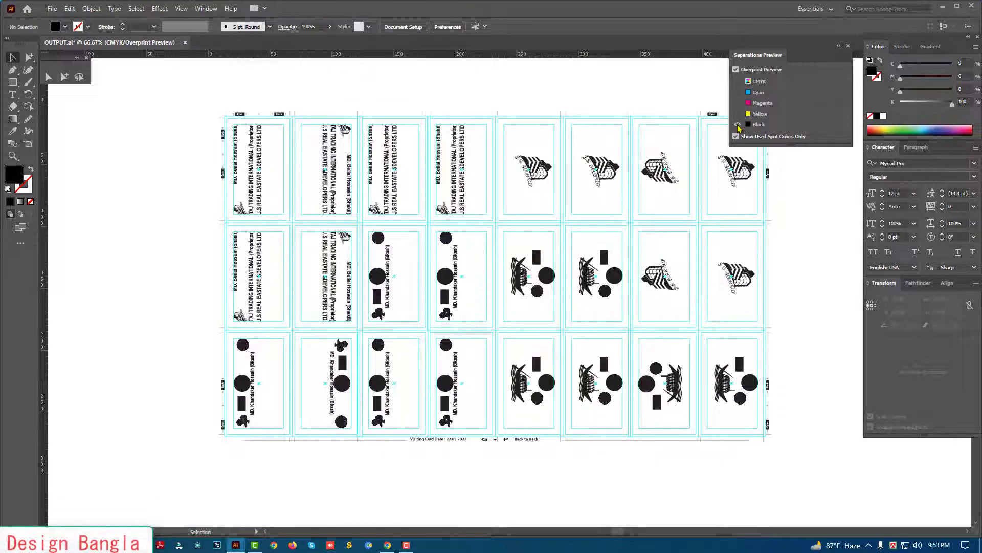
{"action": "left_click", "coordinate": [737, 114]}
{"action": "left_click", "coordinate": [737, 92]}
{"action": "left_click", "coordinate": [737, 82]}
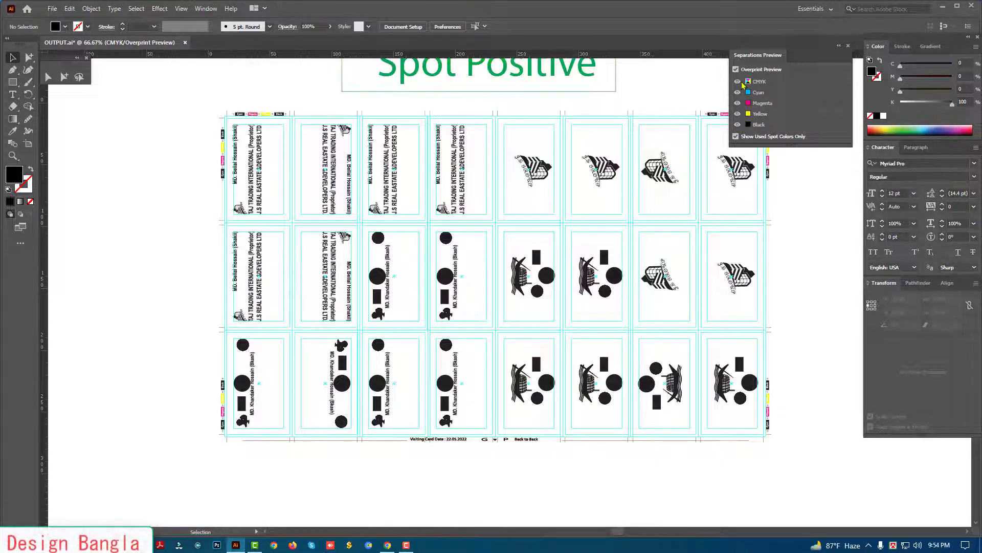
{"action": "left_click", "coordinate": [737, 124]}
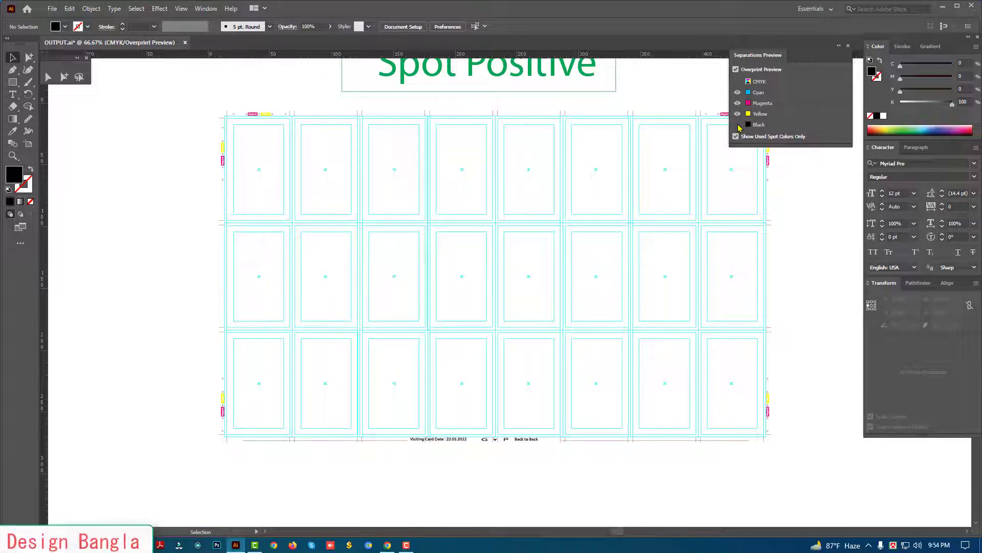
{"action": "left_click", "coordinate": [738, 125]}
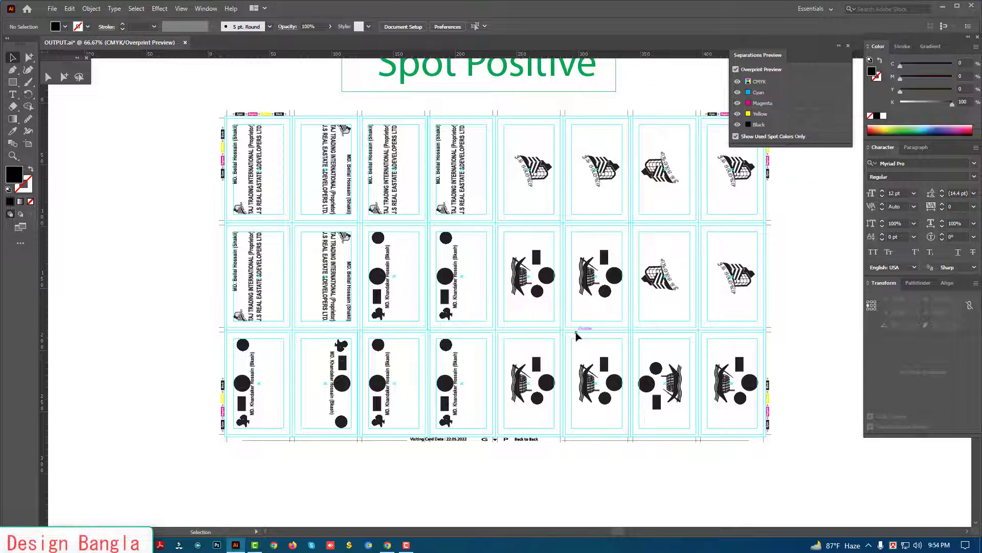
{"action": "key", "text": "ctrl+minus"}
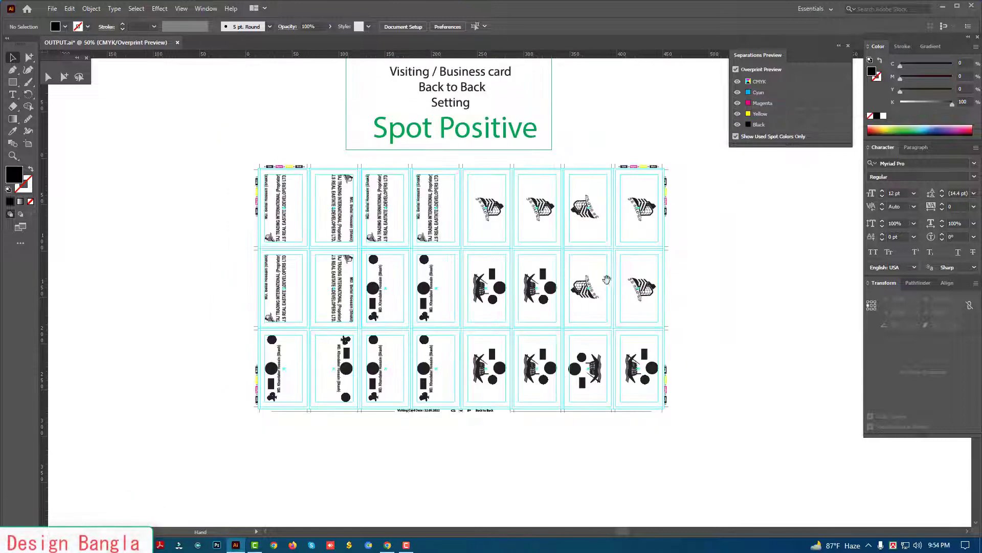